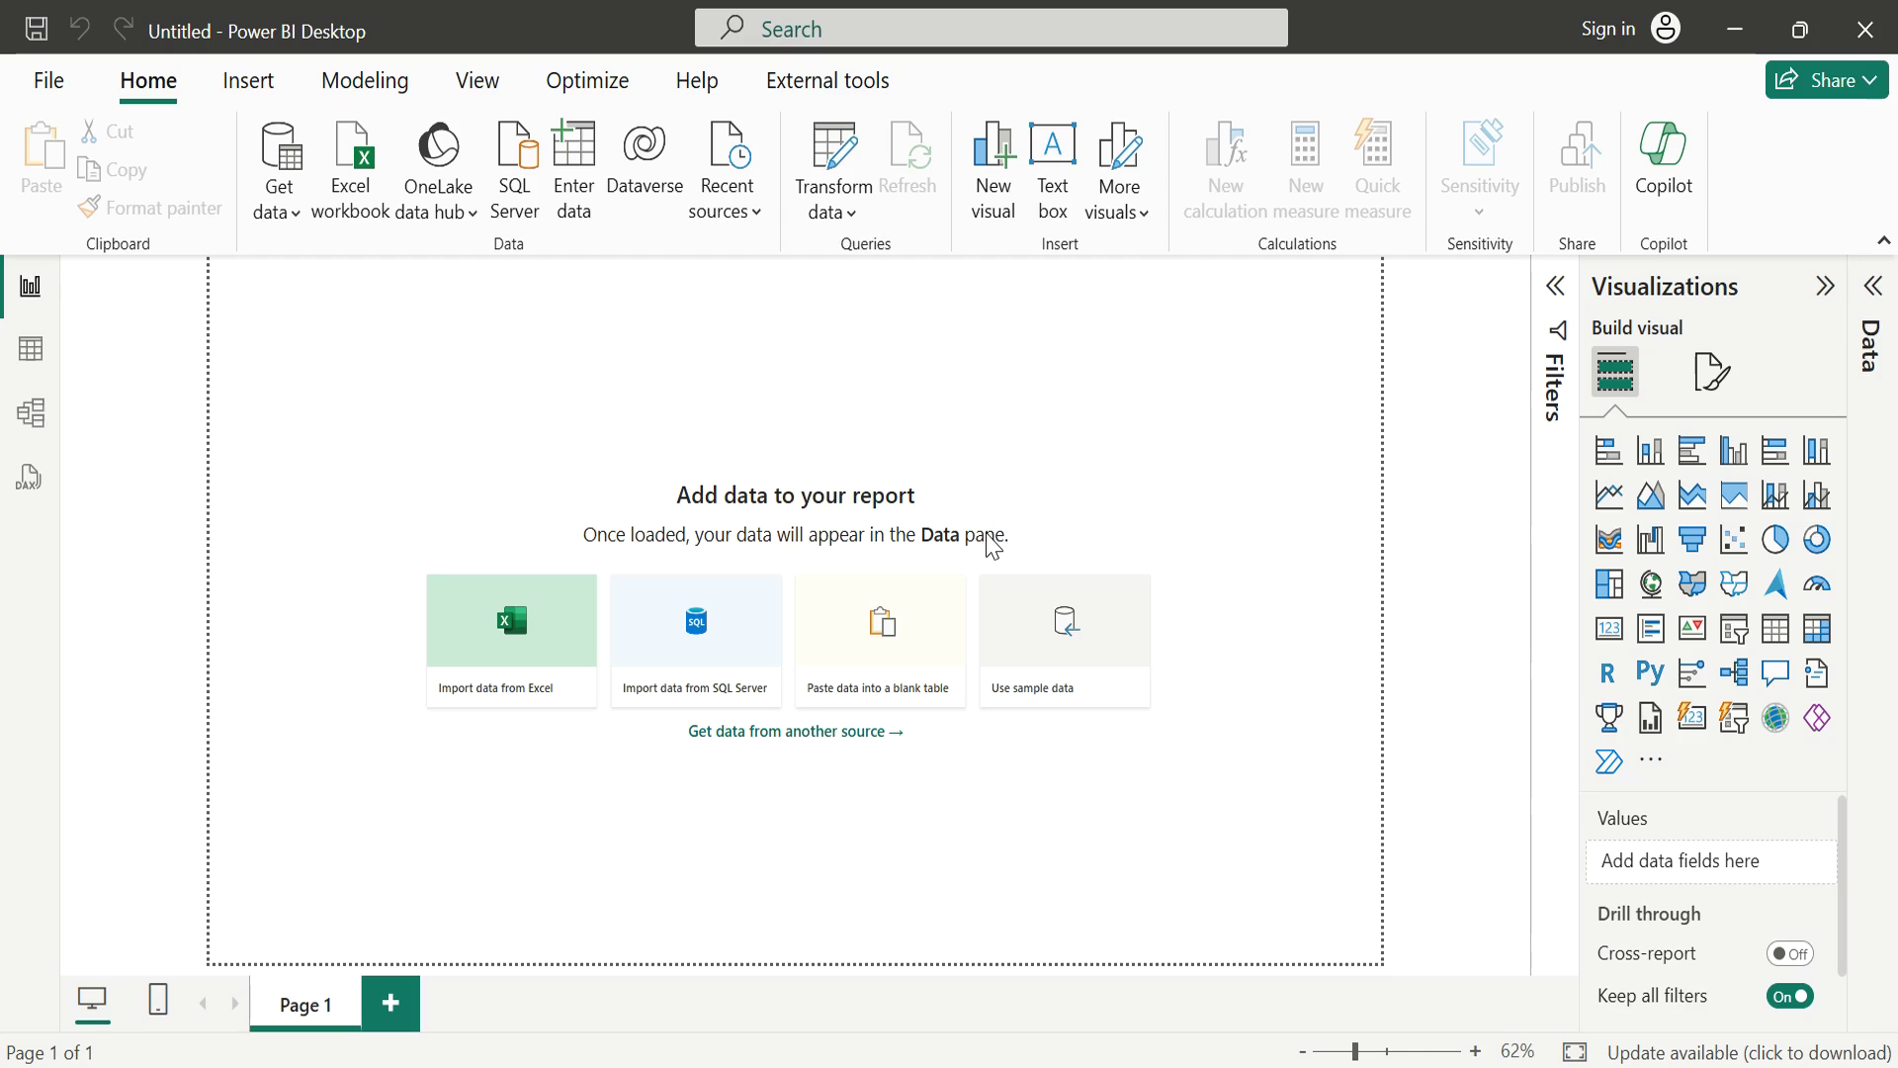
Open the Power Query Editor for transforming data.
{"action": "left_click", "coordinate": [827, 229]}
{"action": "left_click", "coordinate": [805, 261]}
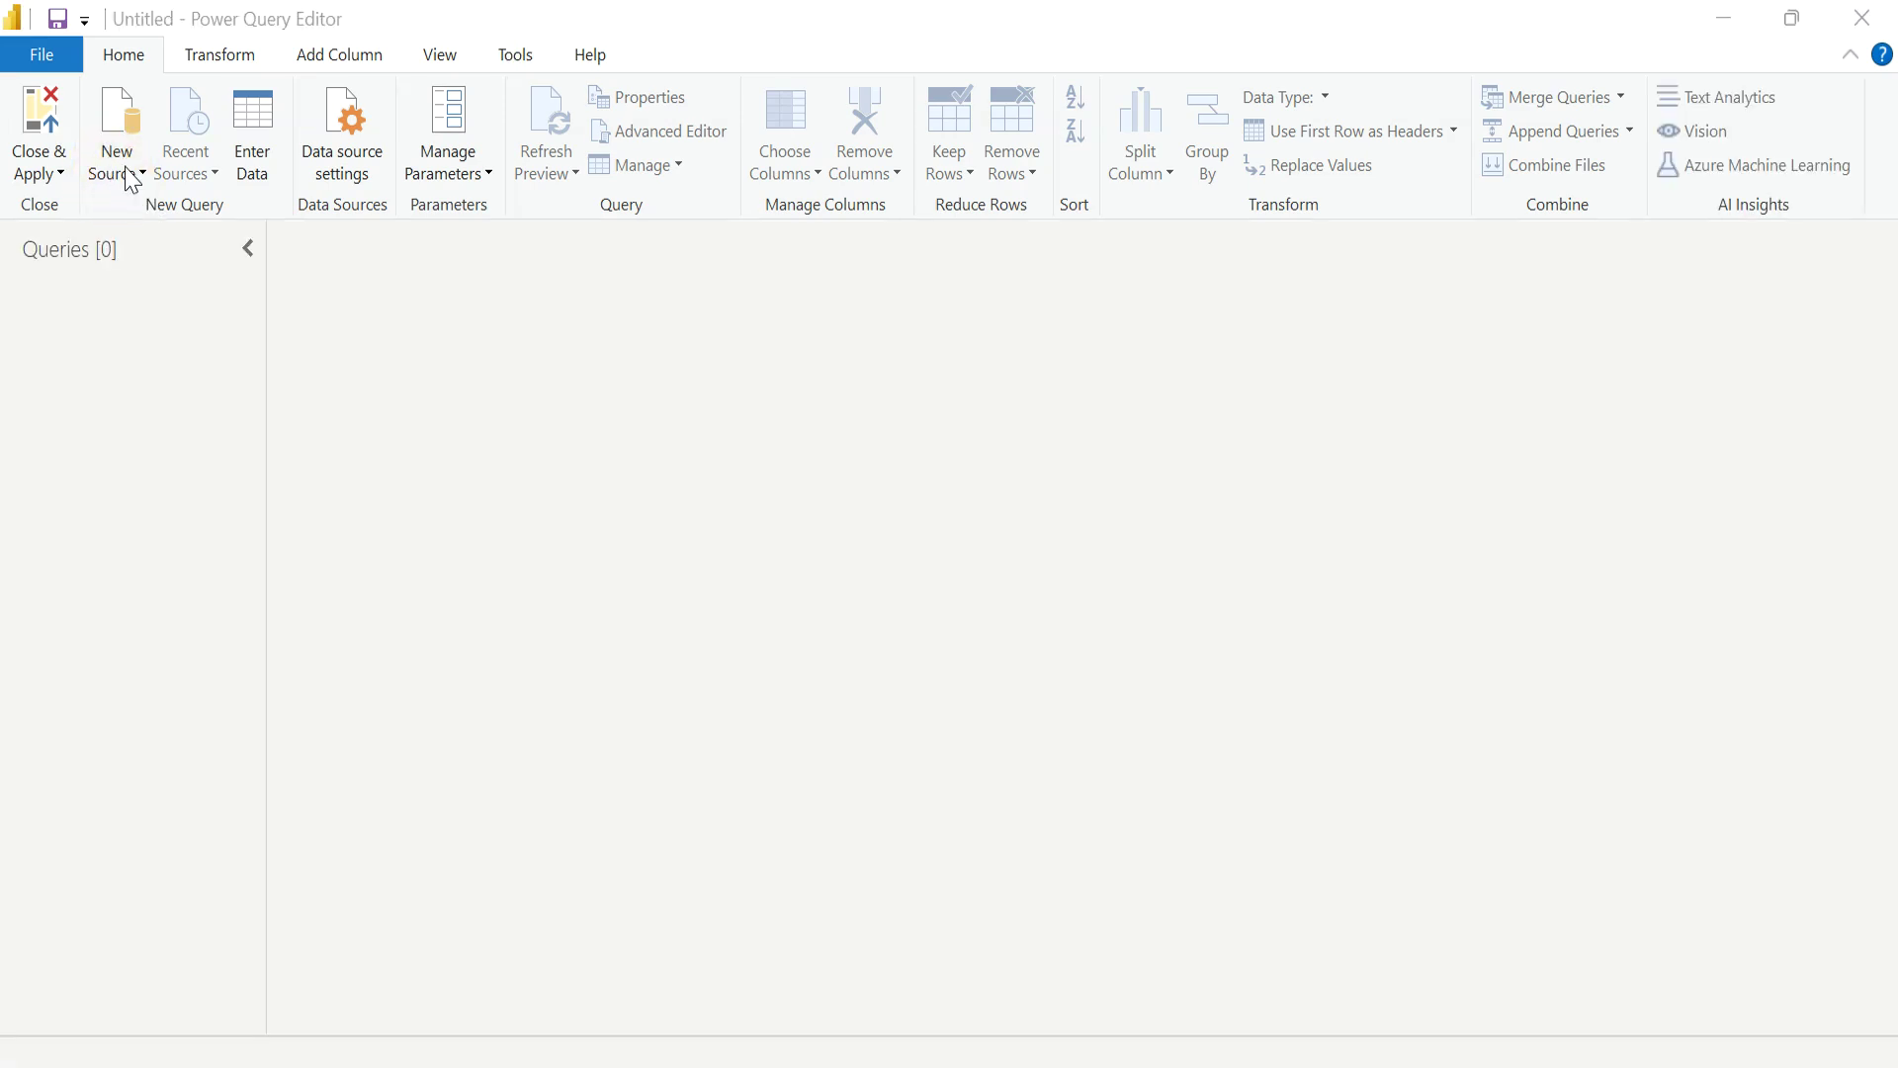
{"action": "left_click", "coordinate": [131, 178]}
{"action": "left_click", "coordinate": [412, 403]}
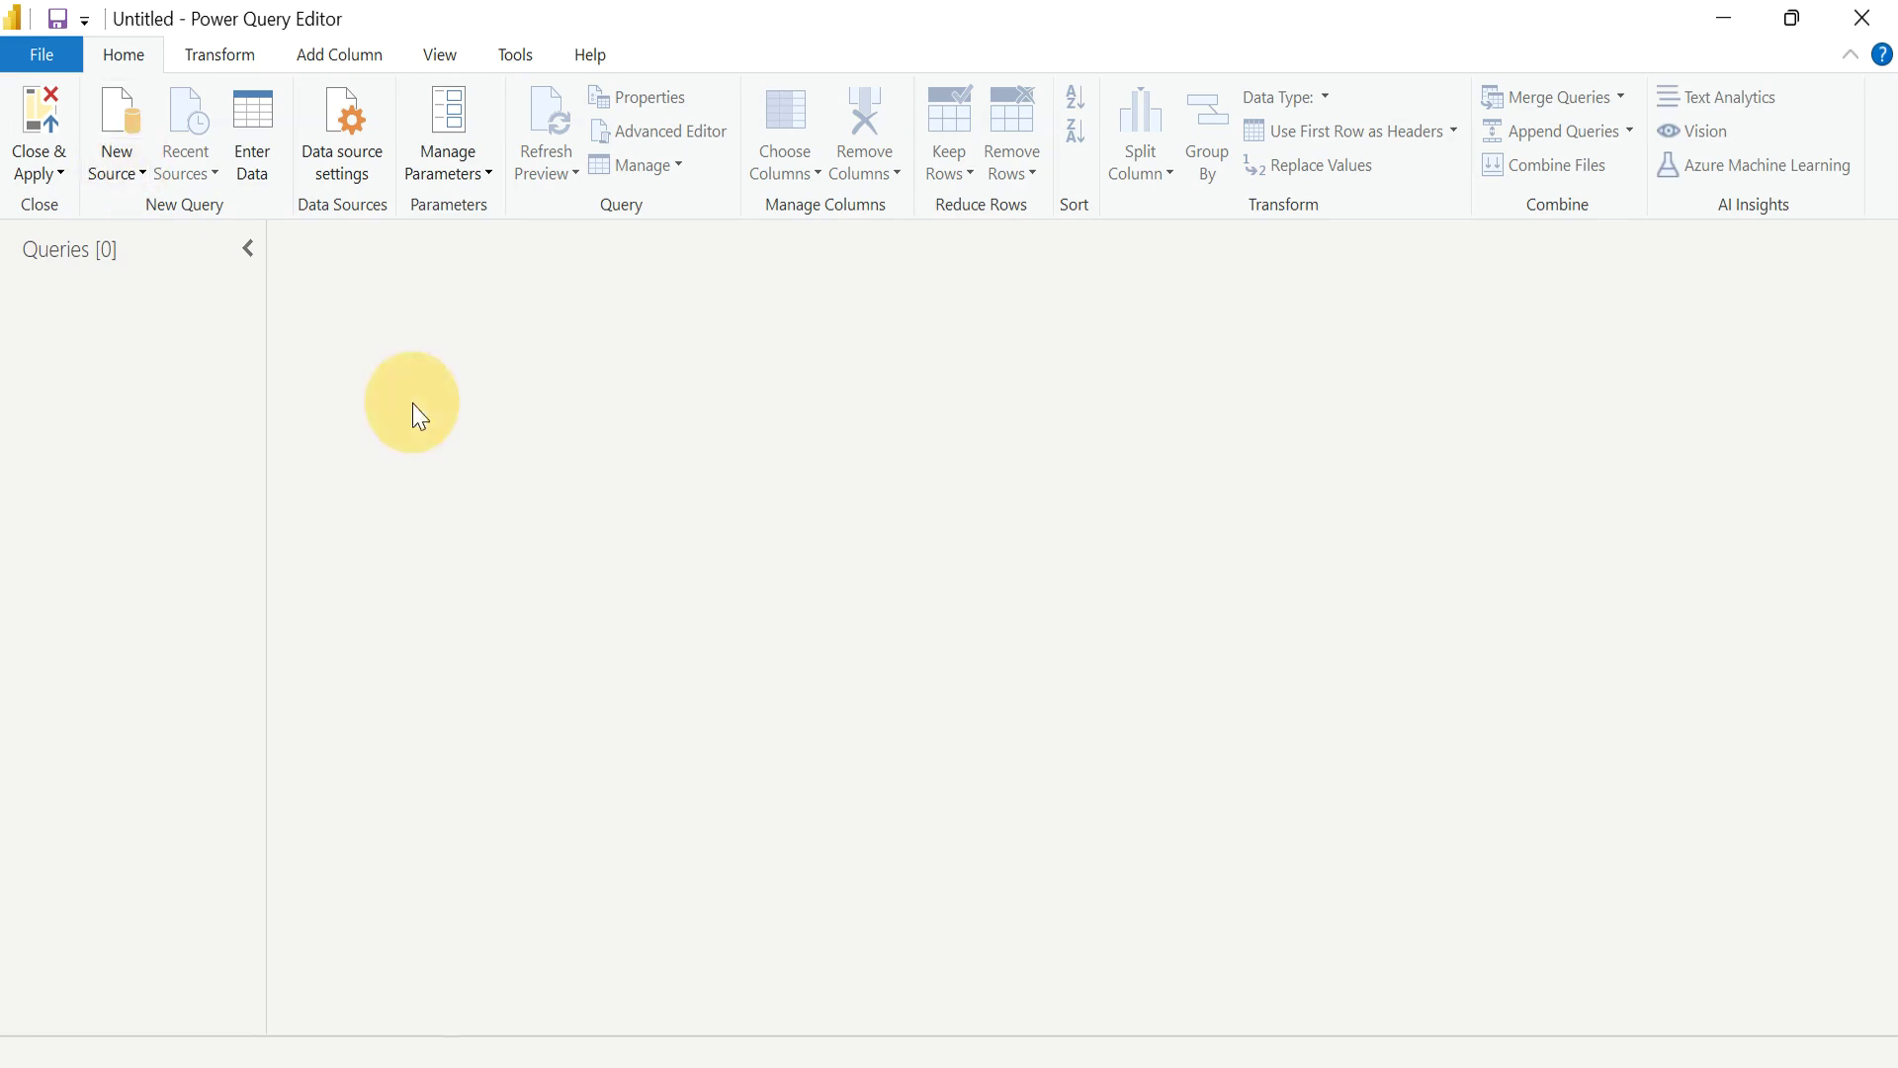
{"action": "left_click", "coordinate": [118, 158]}
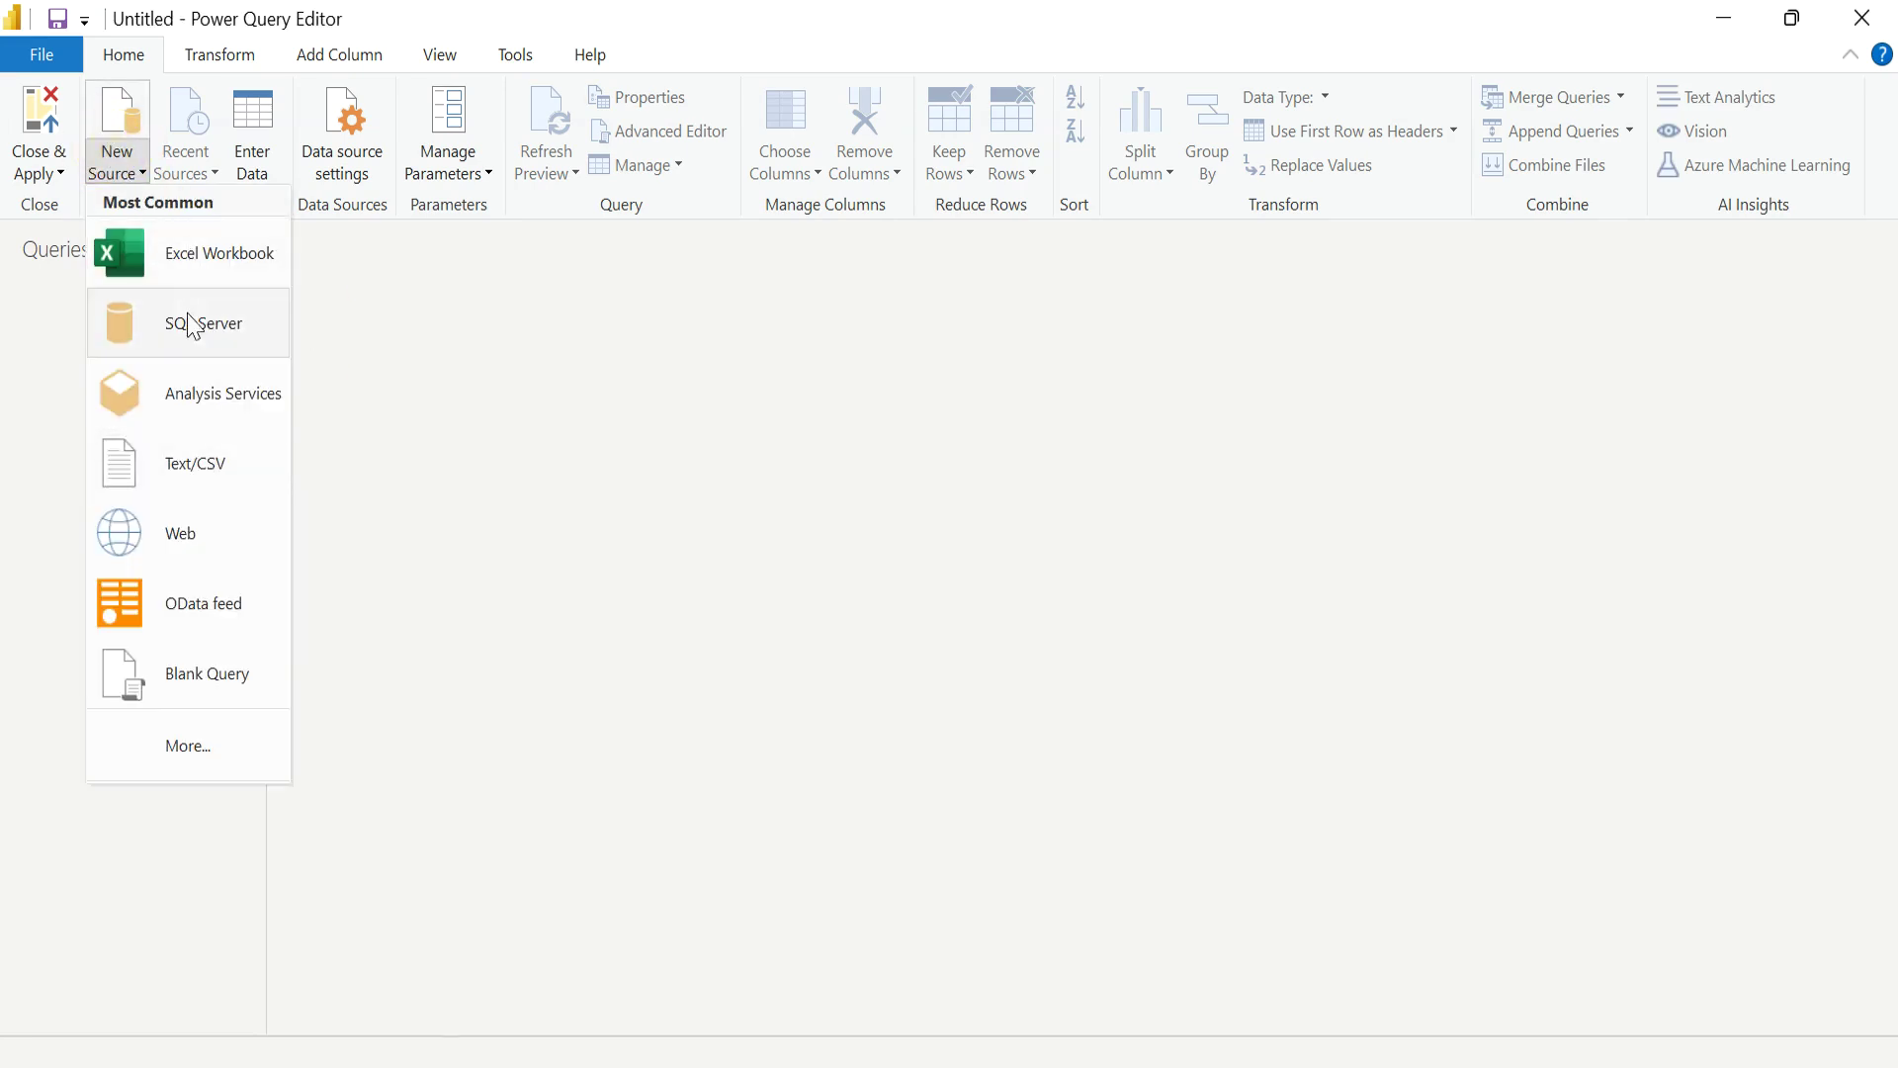
{"action": "left_click", "coordinate": [194, 251]}
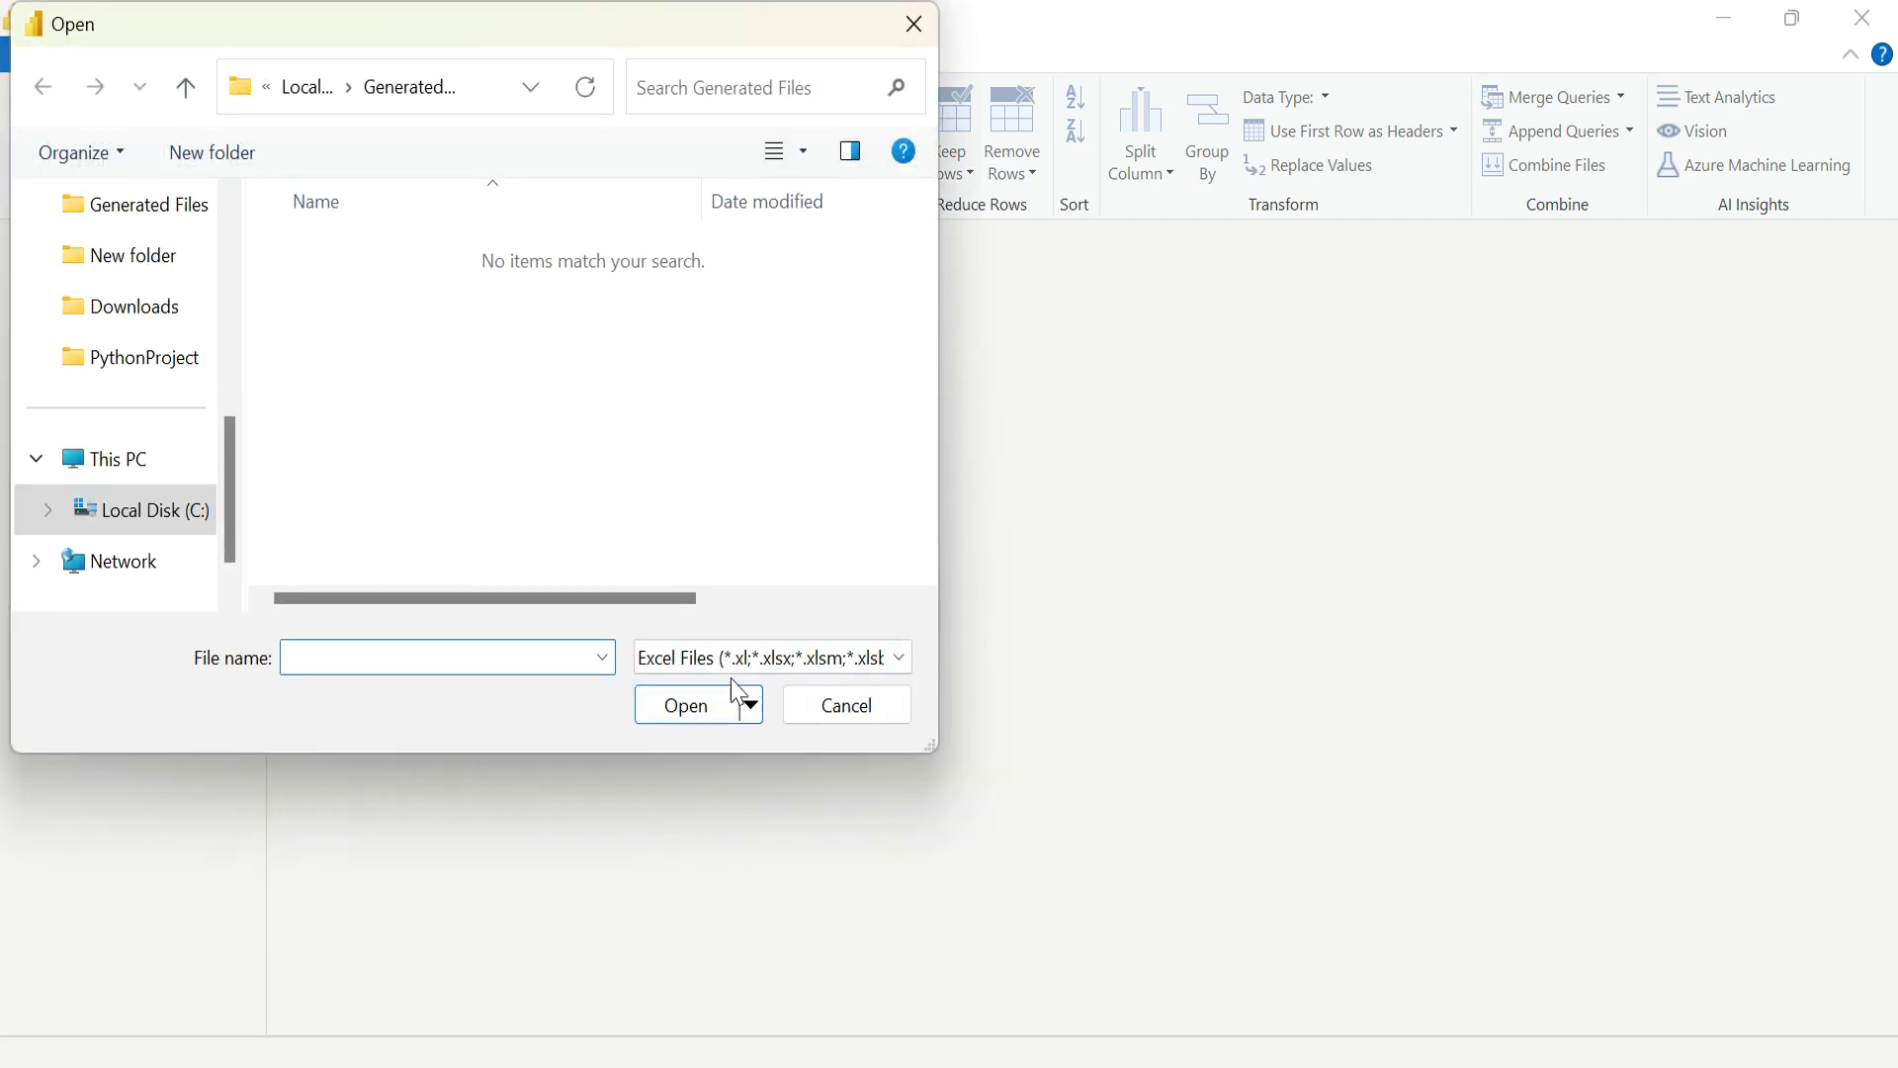
{"action": "left_click", "coordinate": [847, 705]}
Import sales_data.csv from the Generated Files folder as a new Text/CSV query, keeping the default comma delimiter and type detection.
{"action": "left_click", "coordinate": [114, 159]}
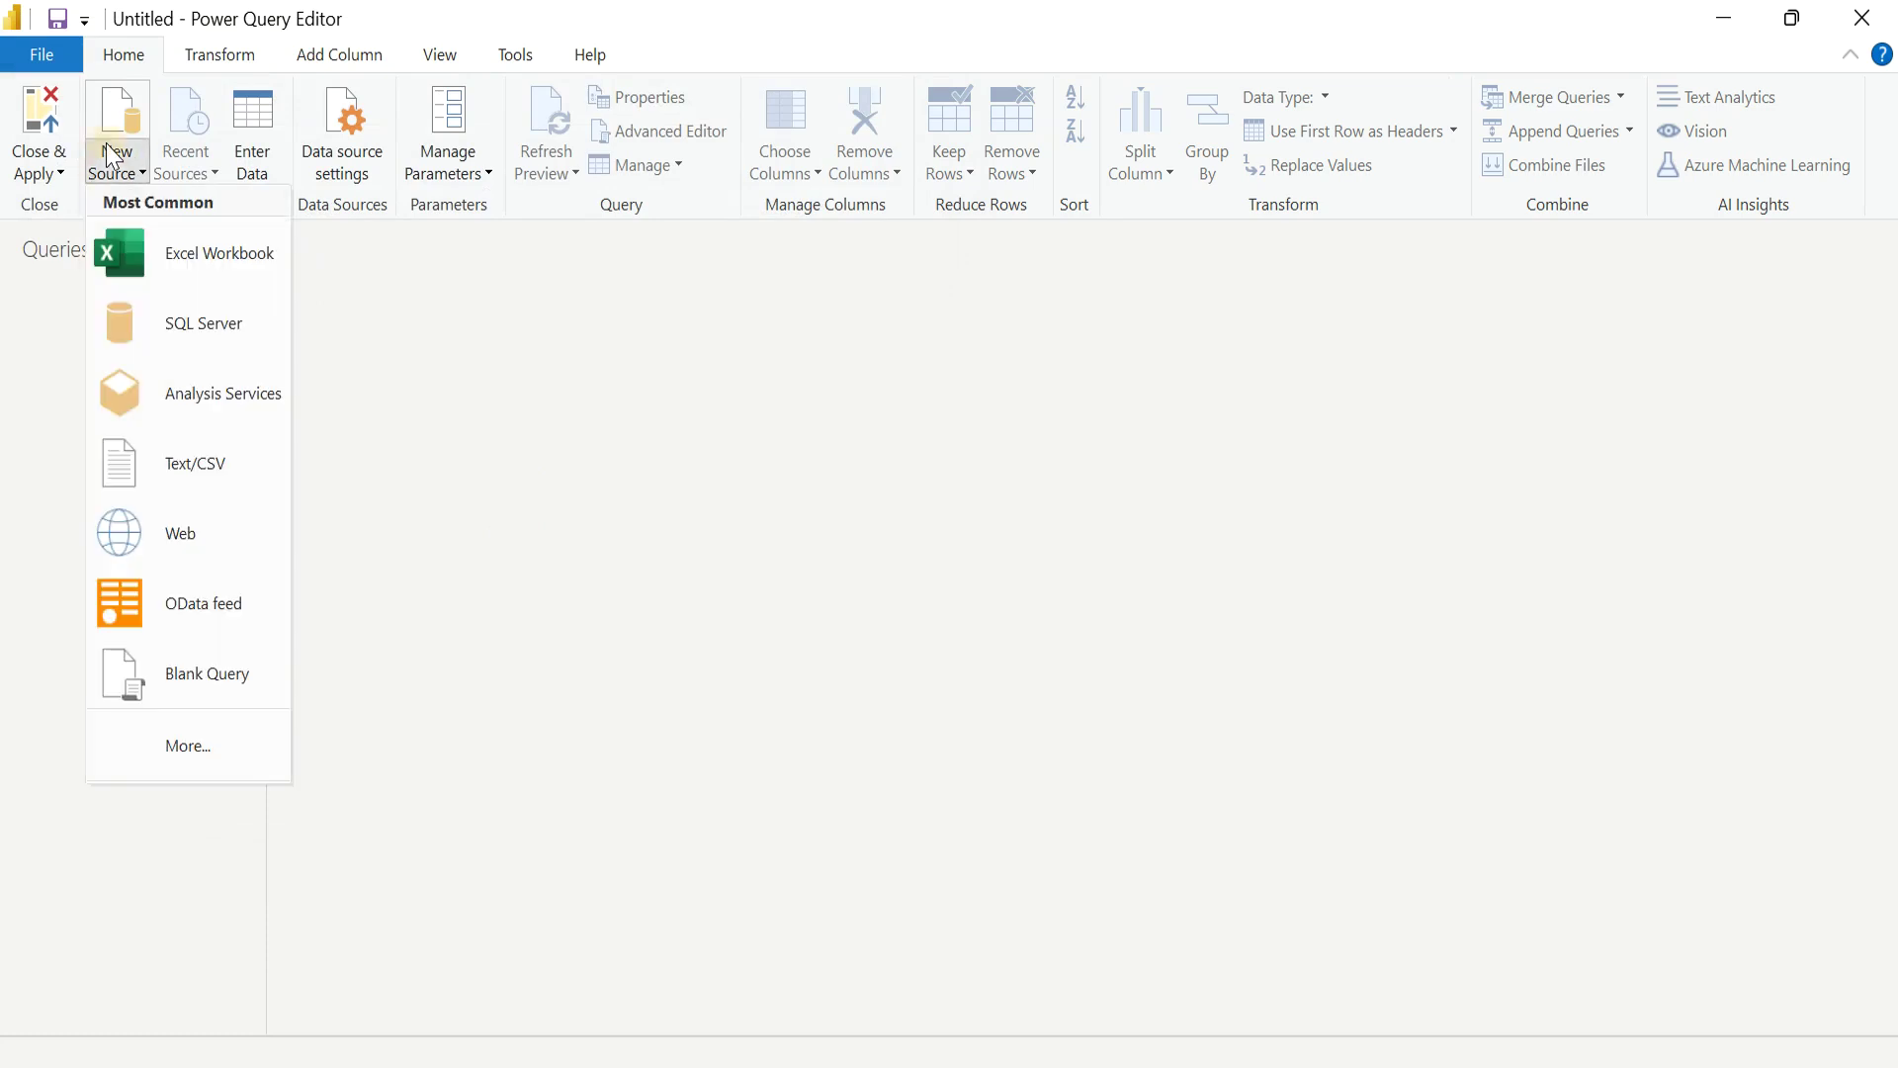
{"action": "left_click", "coordinate": [202, 471]}
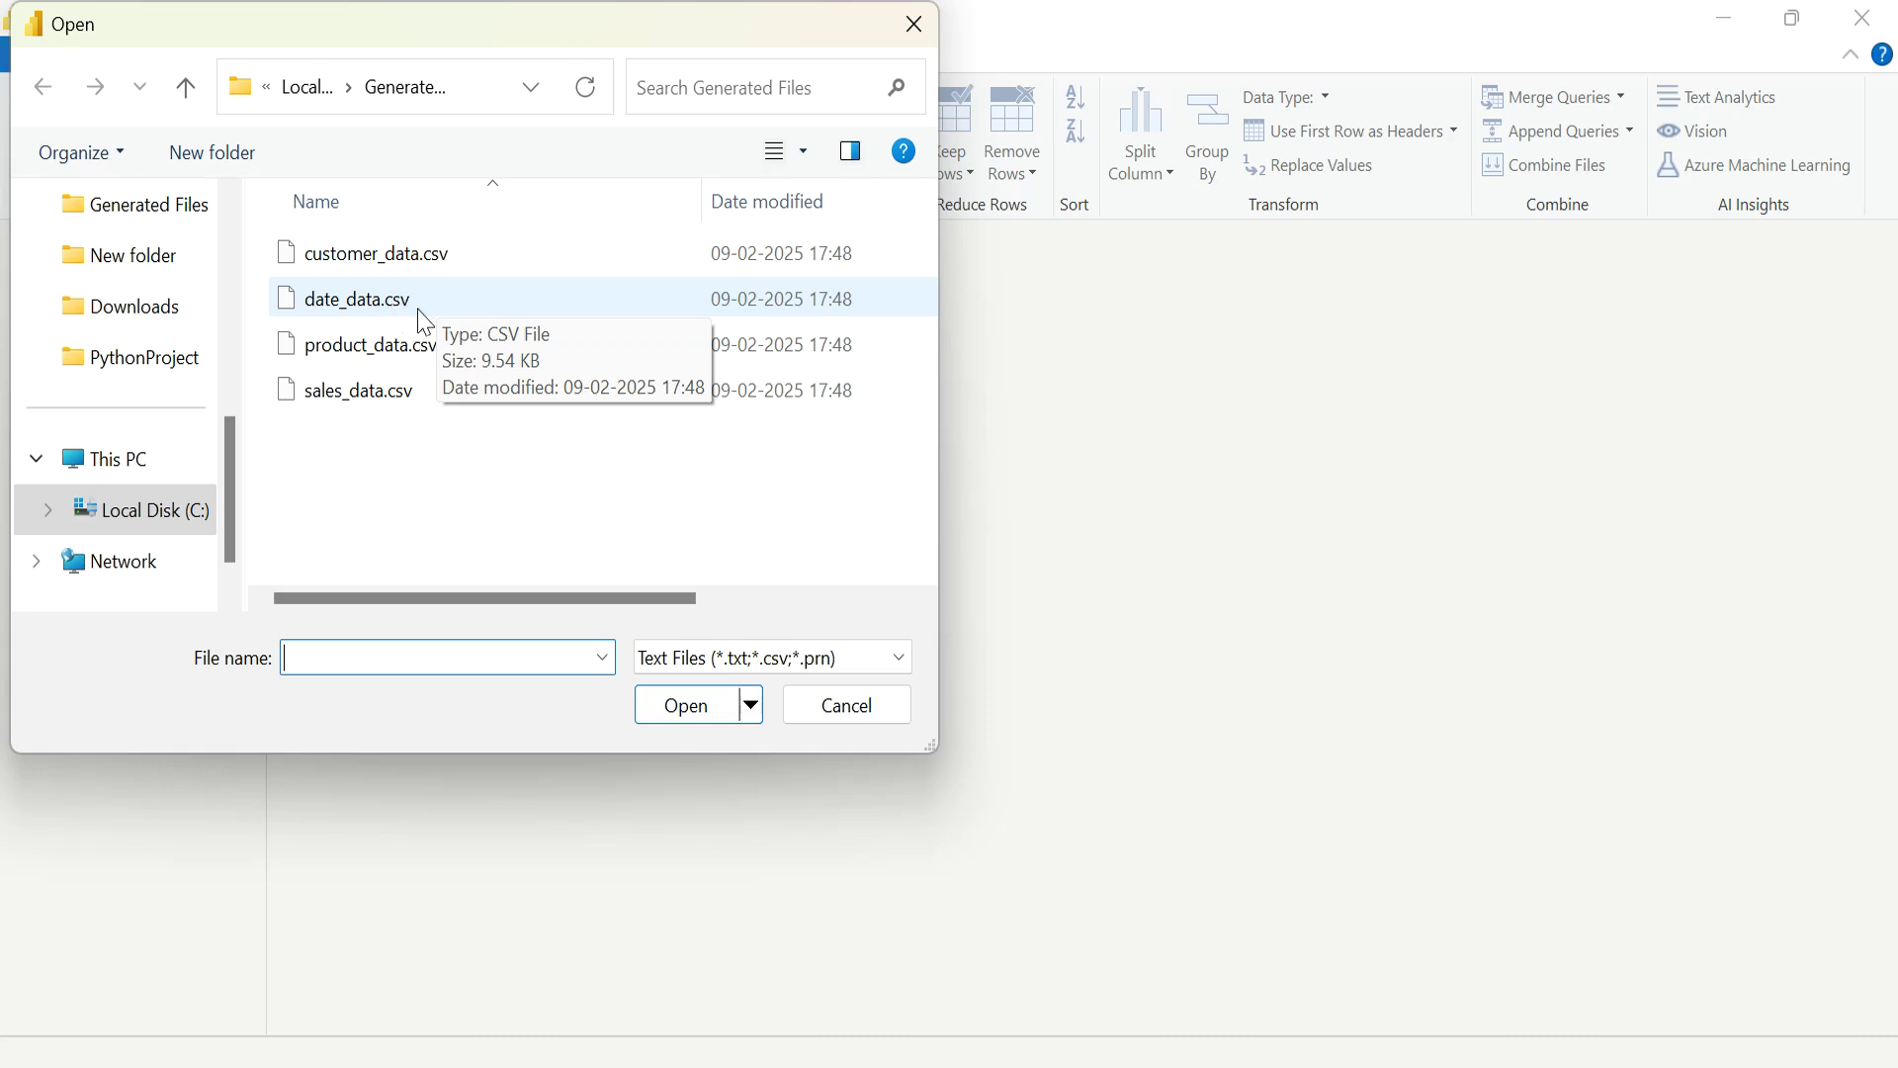
{"action": "left_click", "coordinate": [375, 391]}
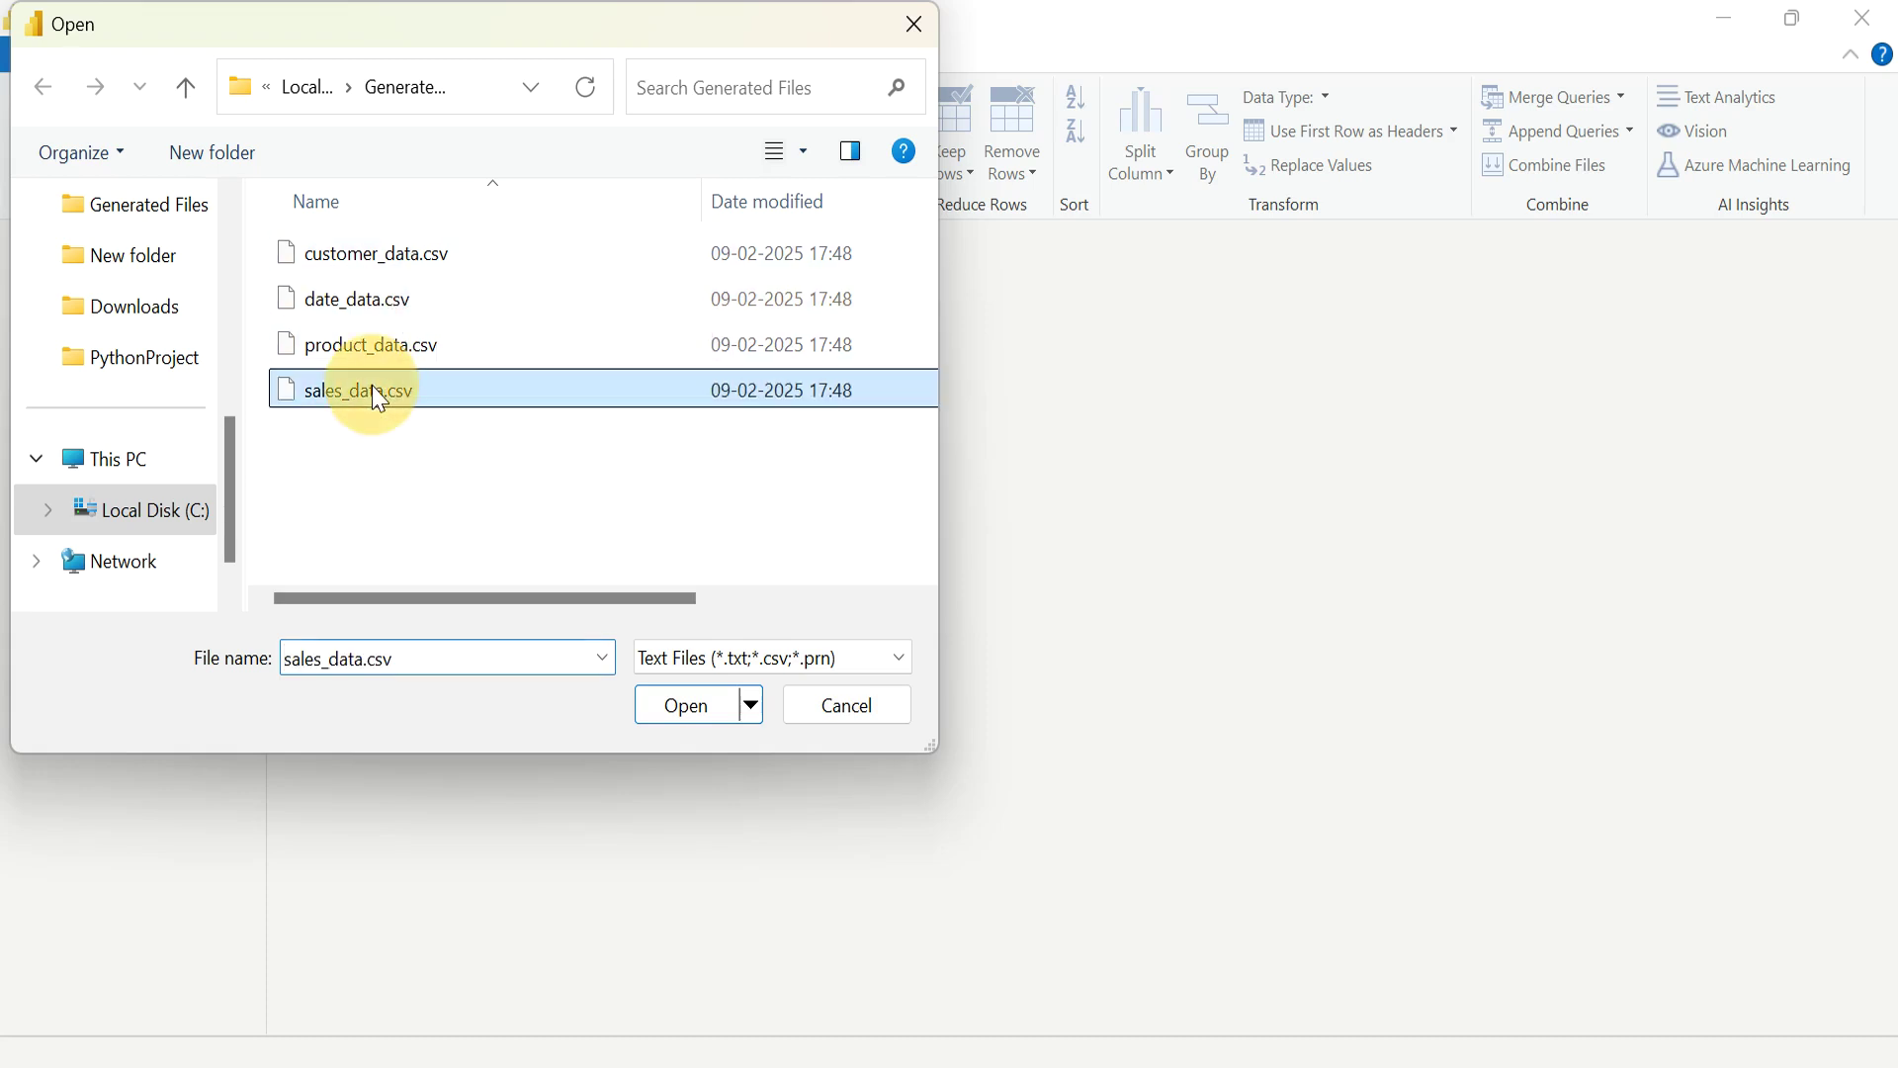
{"action": "left_click", "coordinate": [392, 368], "text": "ctrl"}
{"action": "left_click", "coordinate": [391, 367]}
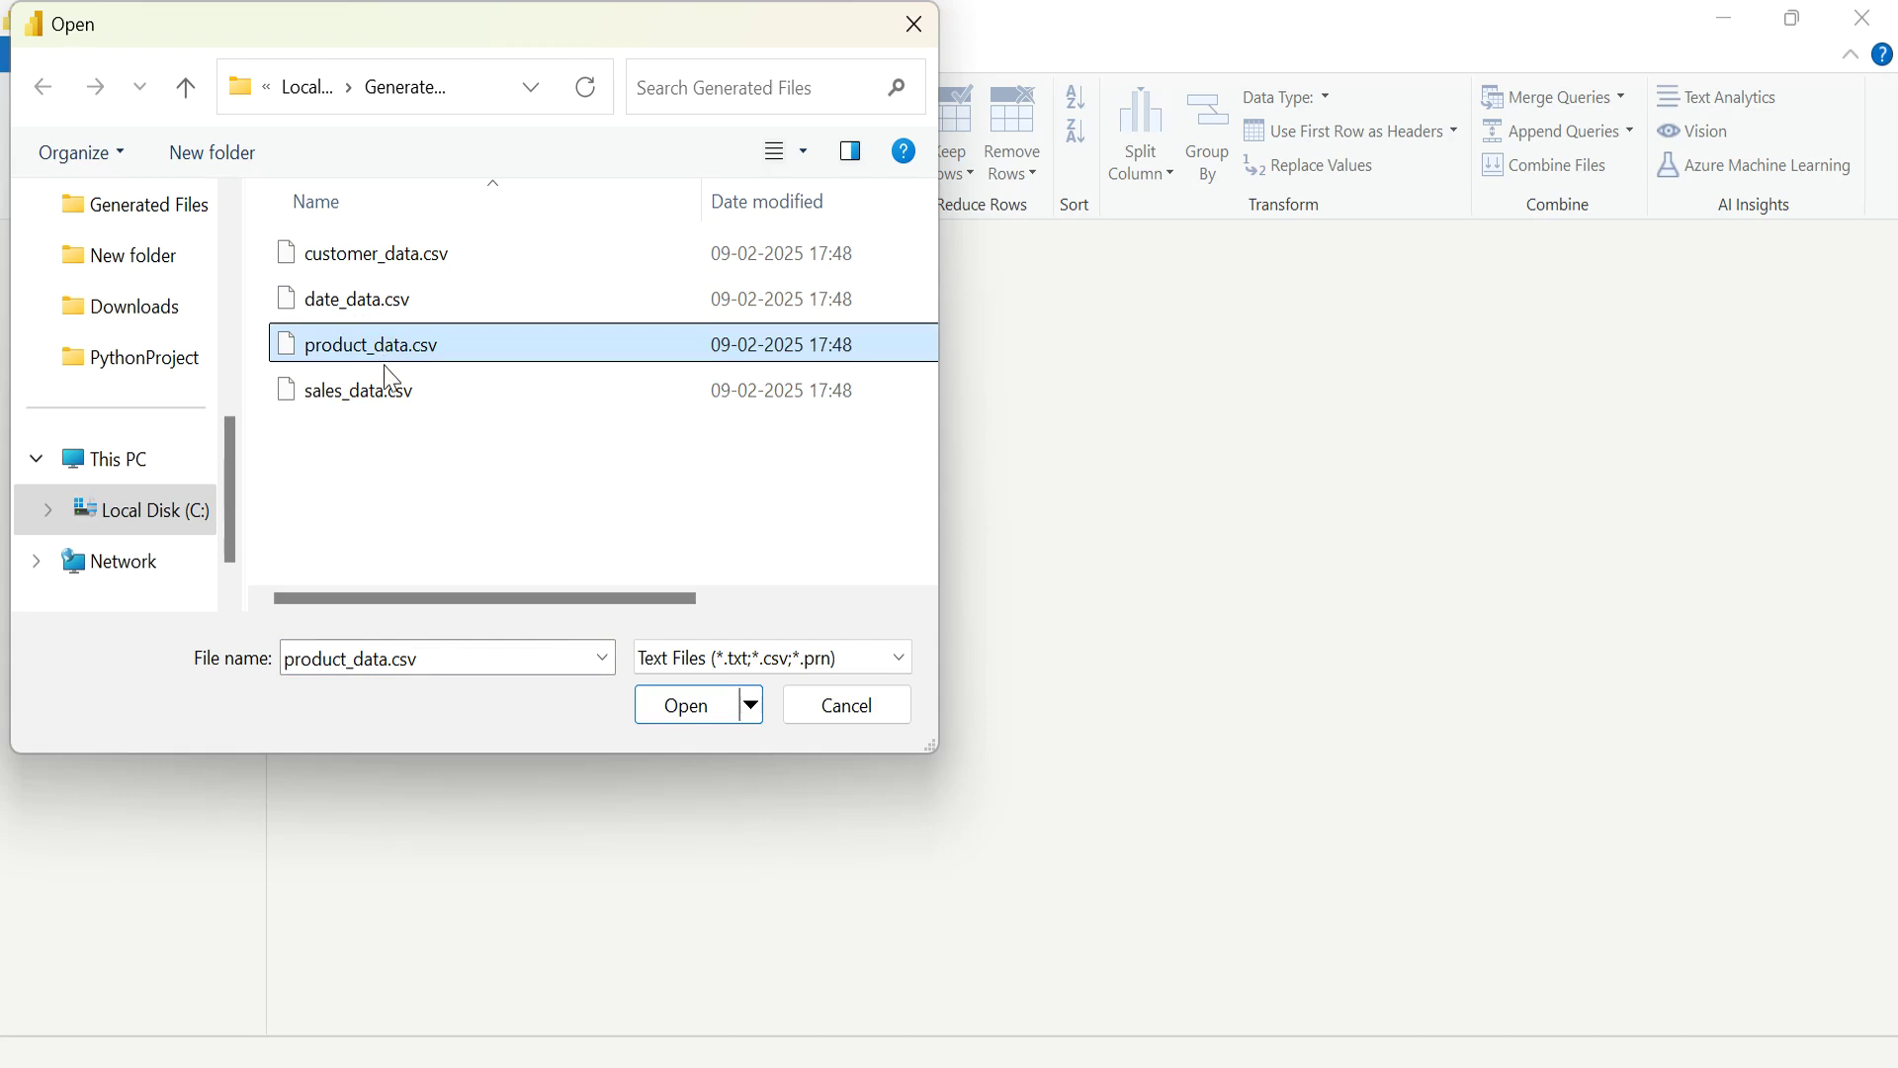
{"action": "left_click", "coordinate": [389, 368], "text": "ctrl"}
{"action": "left_click", "coordinate": [388, 400]}
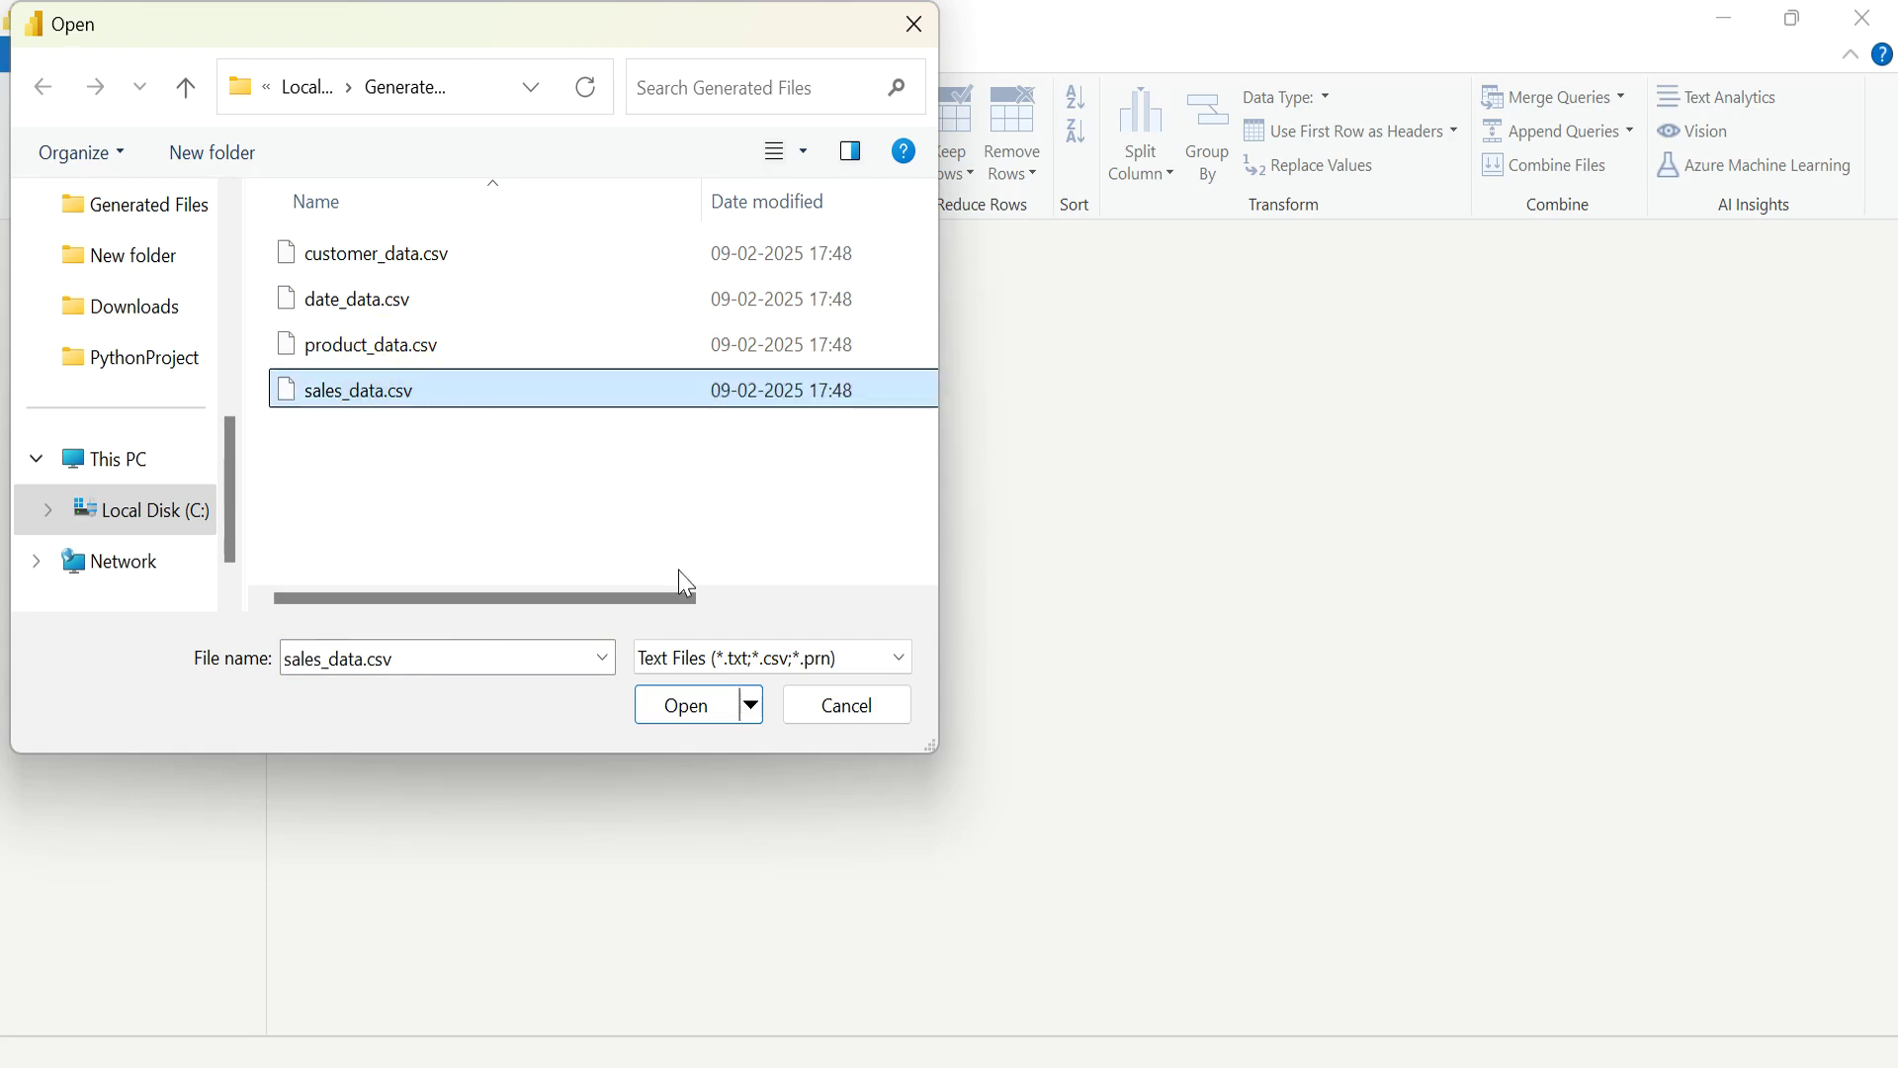
{"action": "left_click", "coordinate": [724, 709]}
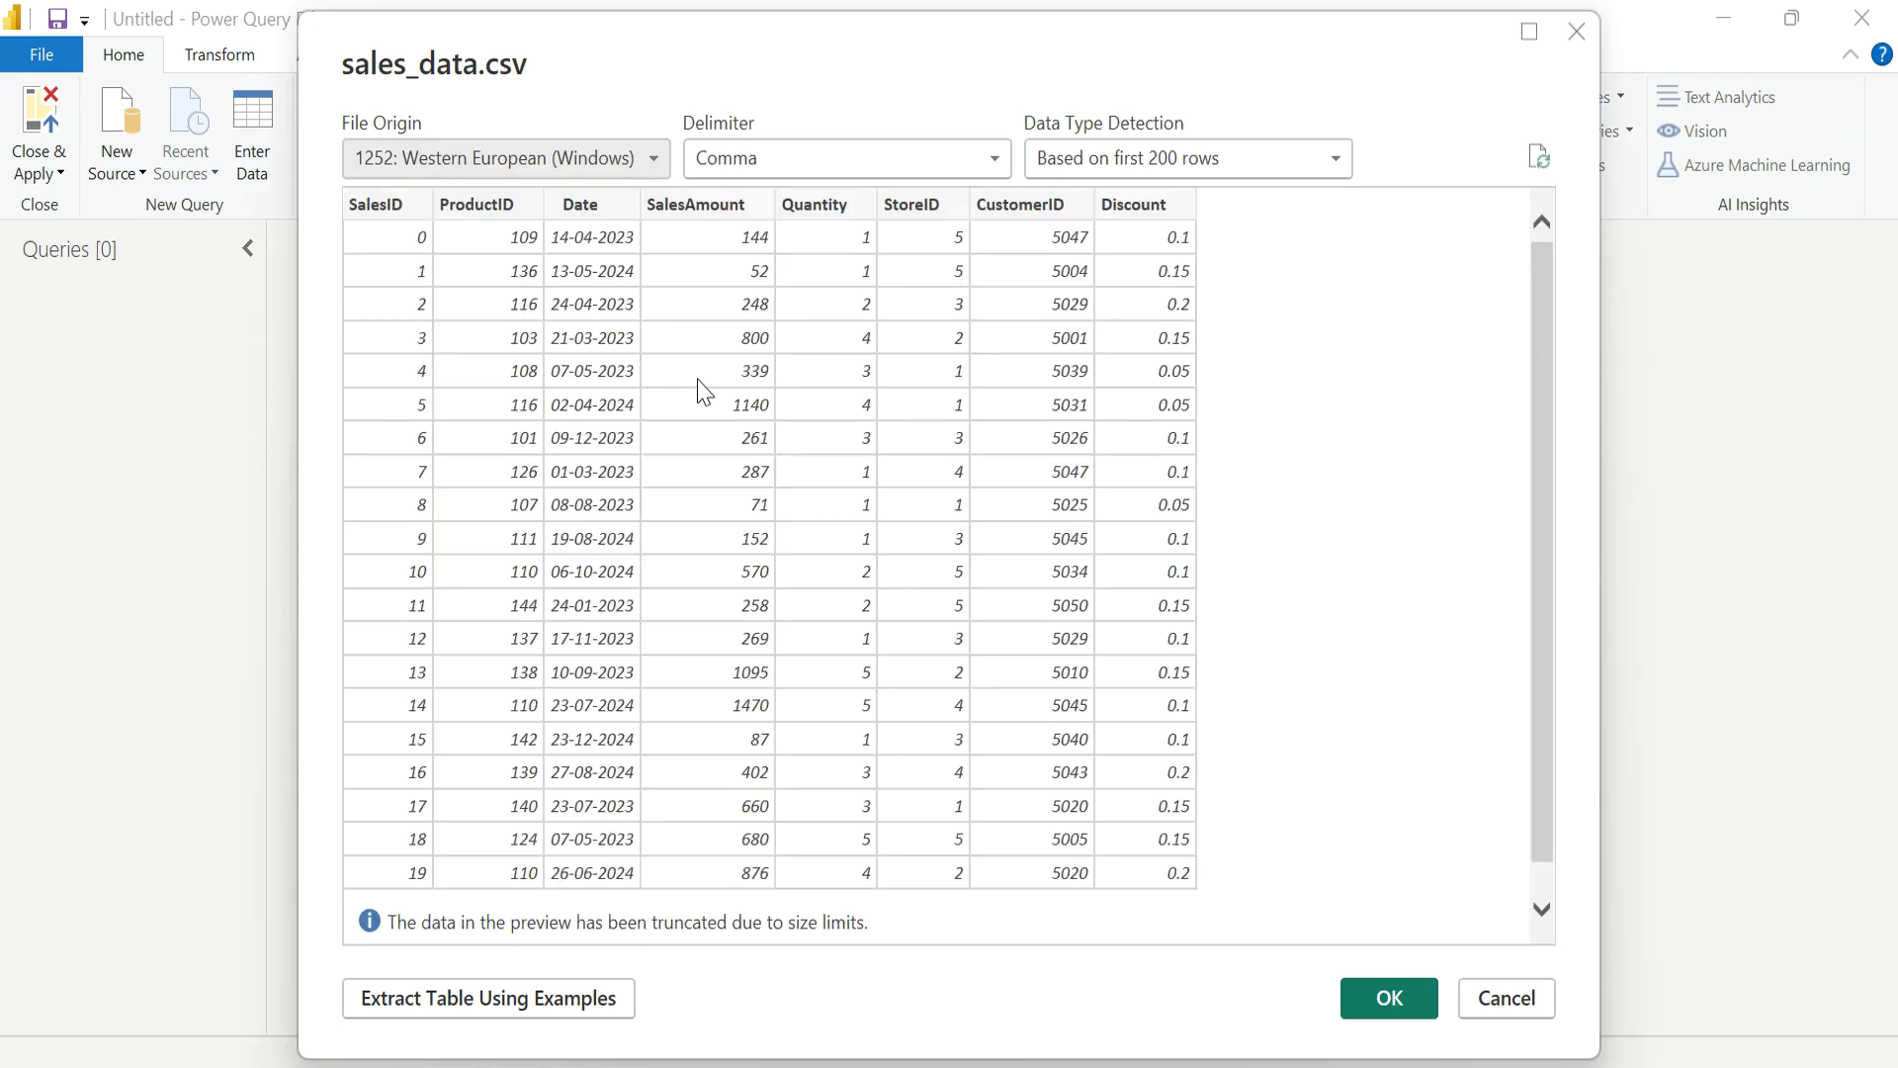
{"action": "left_click", "coordinate": [1390, 999]}
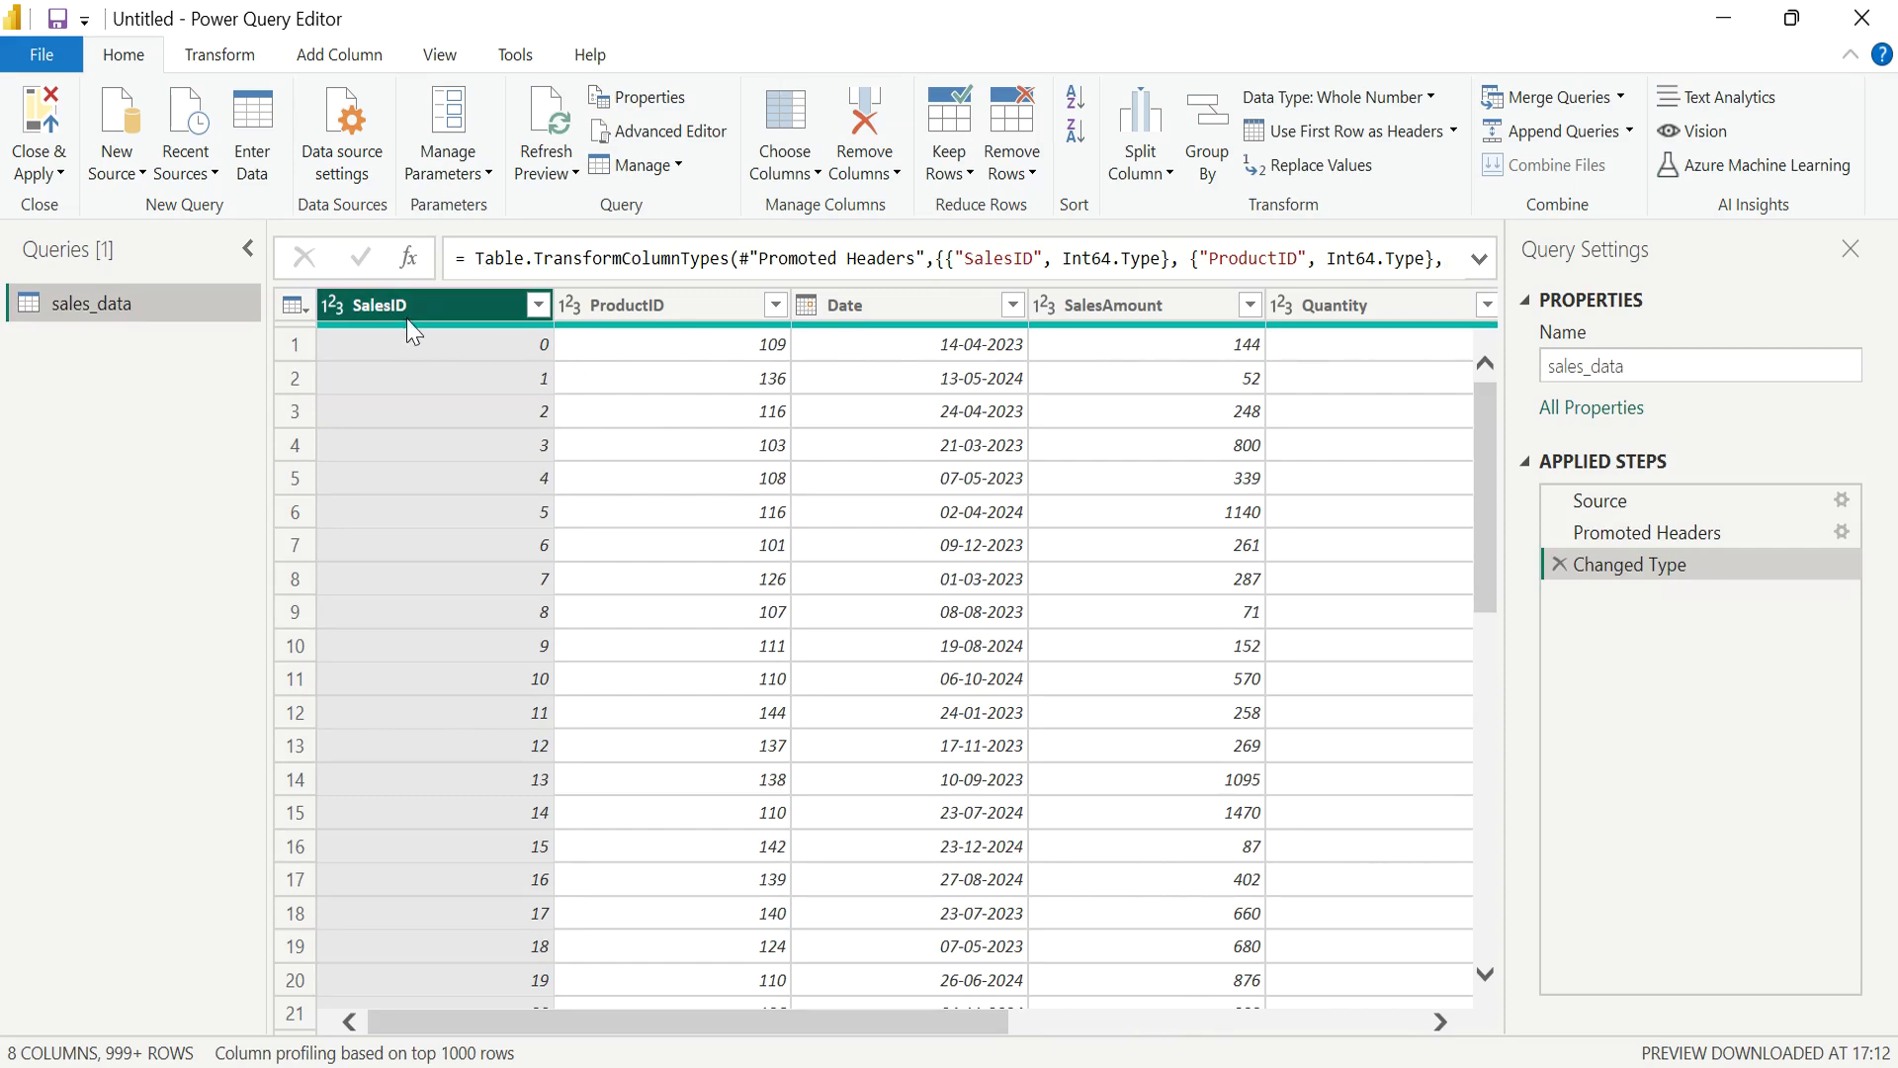
Review all columns of the sales_data table and display the data at its Source step.
{"action": "scroll", "coordinate": [889, 385], "scroll_direction": "right", "scroll_amount": 5}
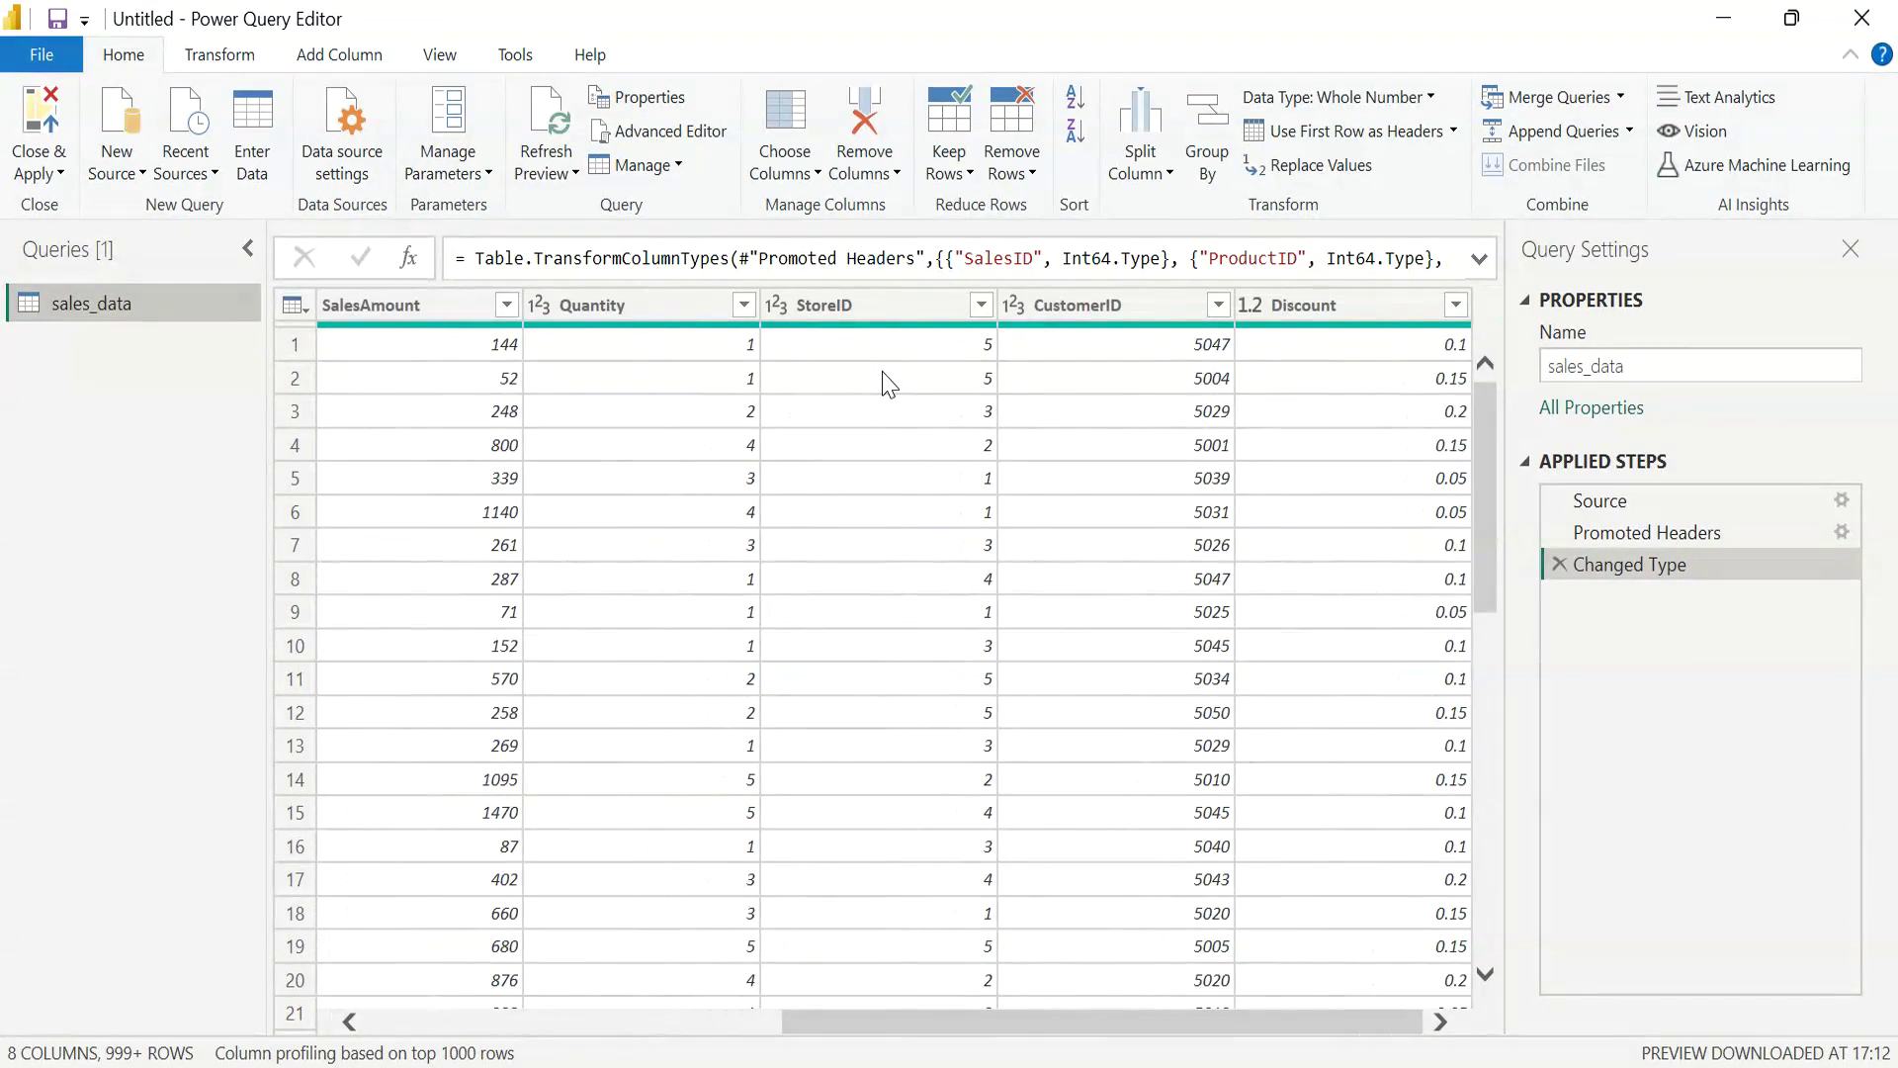
{"action": "scroll", "coordinate": [890, 386], "scroll_direction": "left", "scroll_amount": 5}
{"action": "scroll", "coordinate": [889, 384], "scroll_direction": "right", "scroll_amount": 5}
{"action": "scroll", "coordinate": [889, 384], "scroll_direction": "left", "scroll_amount": 5}
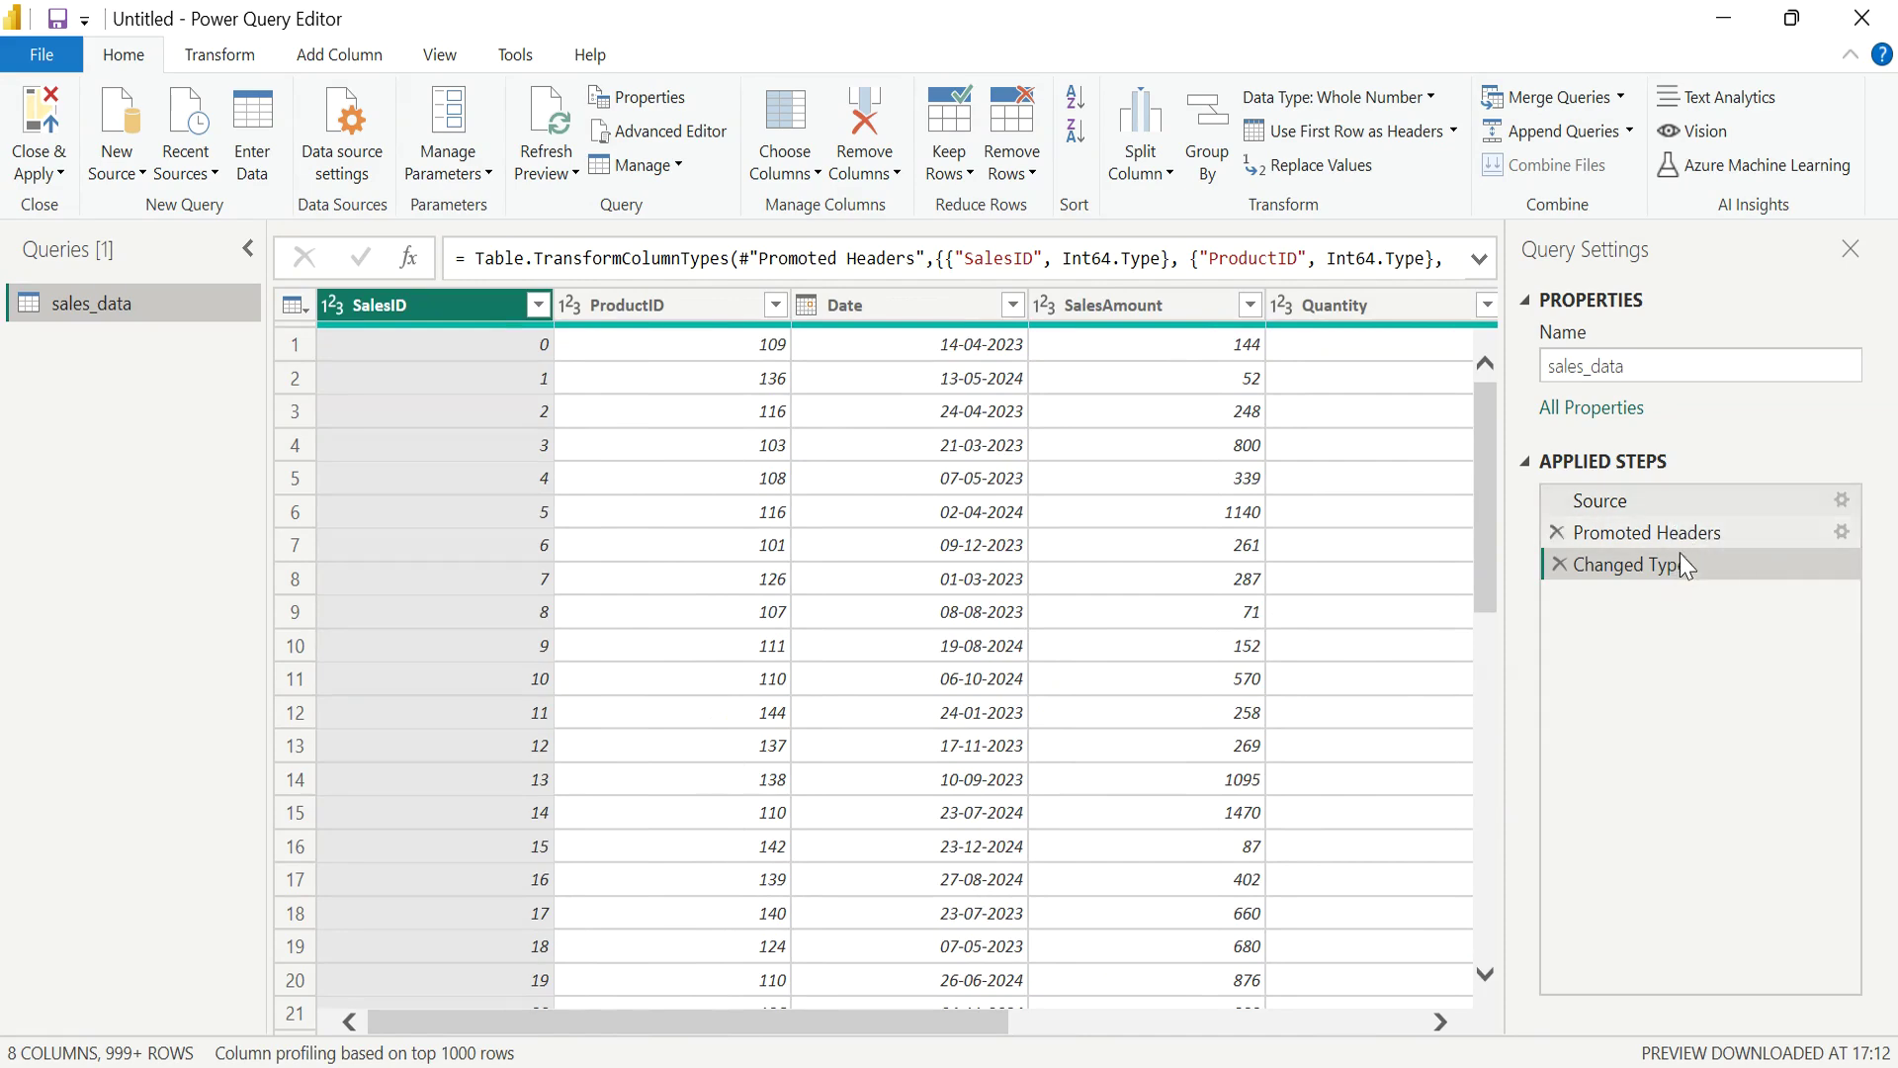
{"action": "left_click", "coordinate": [1678, 502]}
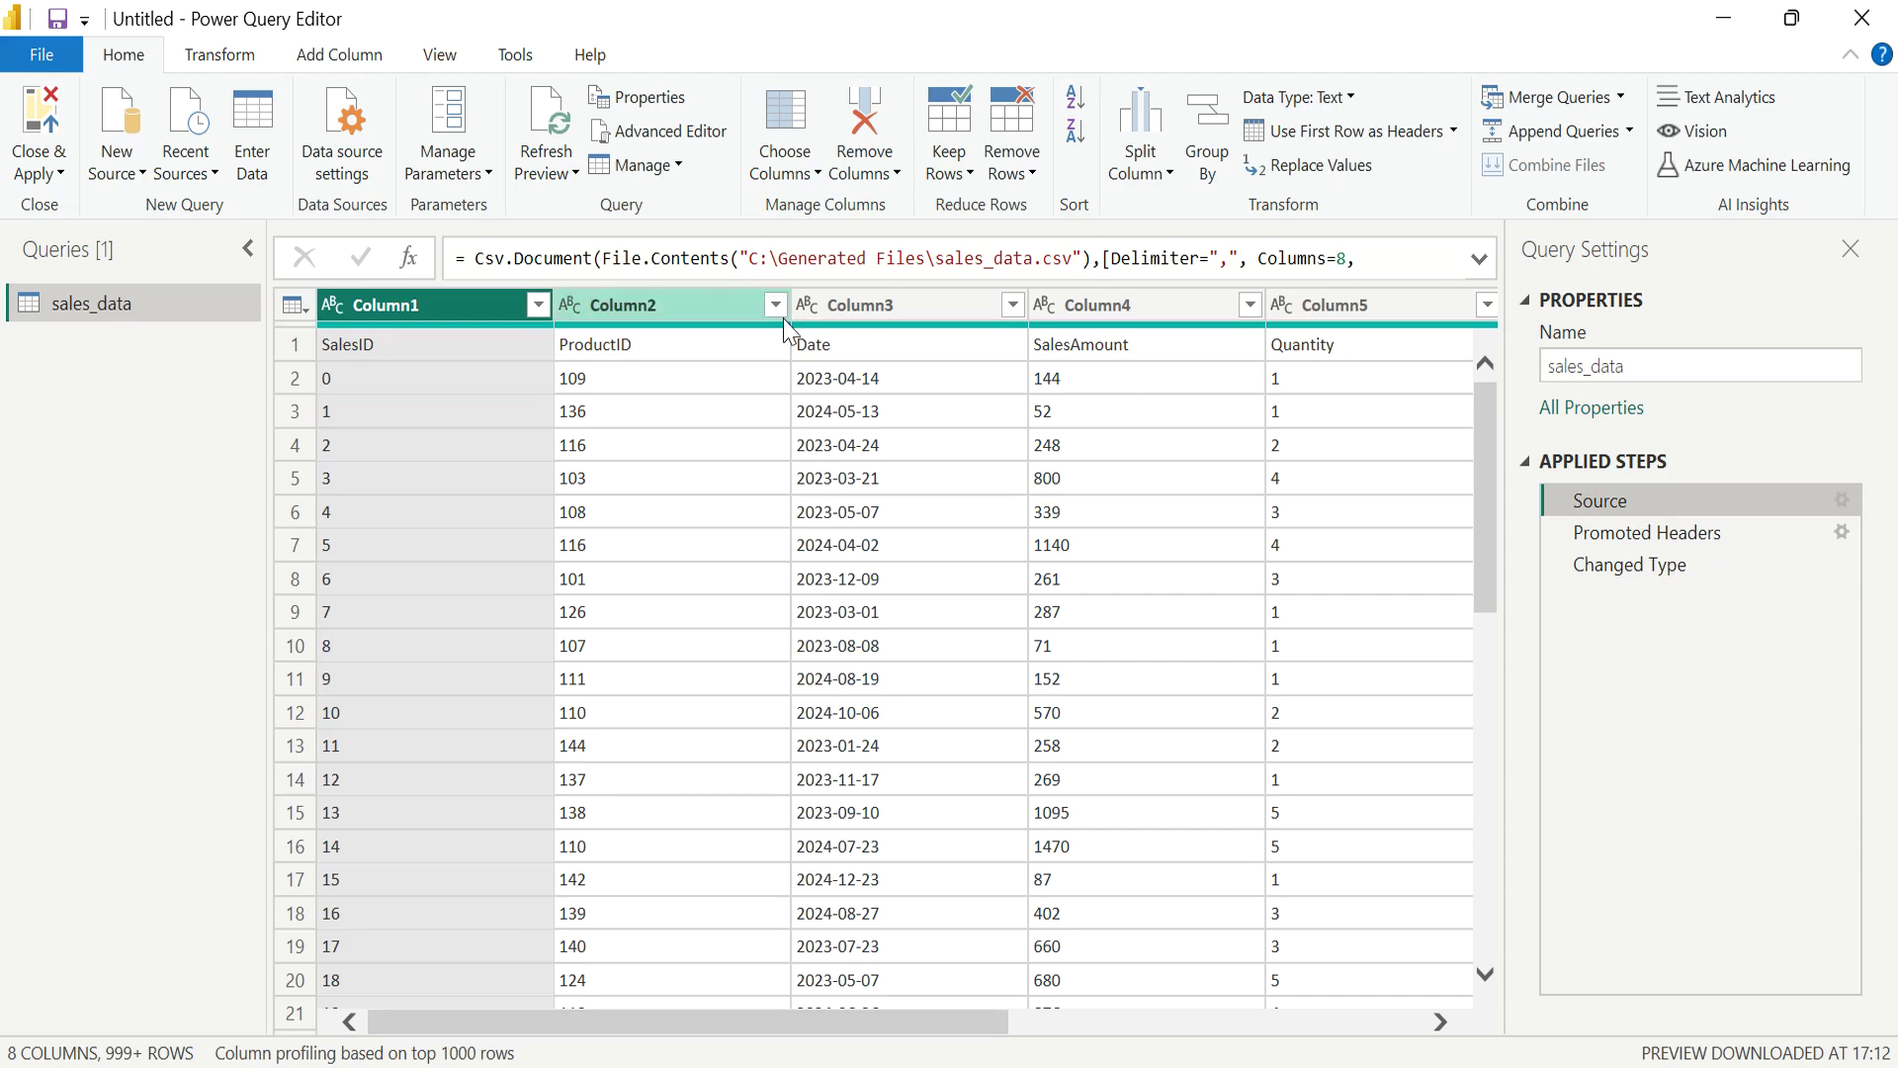
Examine the sales_data query's M code in the Advanced Editor, covering the Source, Promoted Headers and Changed Type expressions.
{"action": "left_click", "coordinate": [669, 132]}
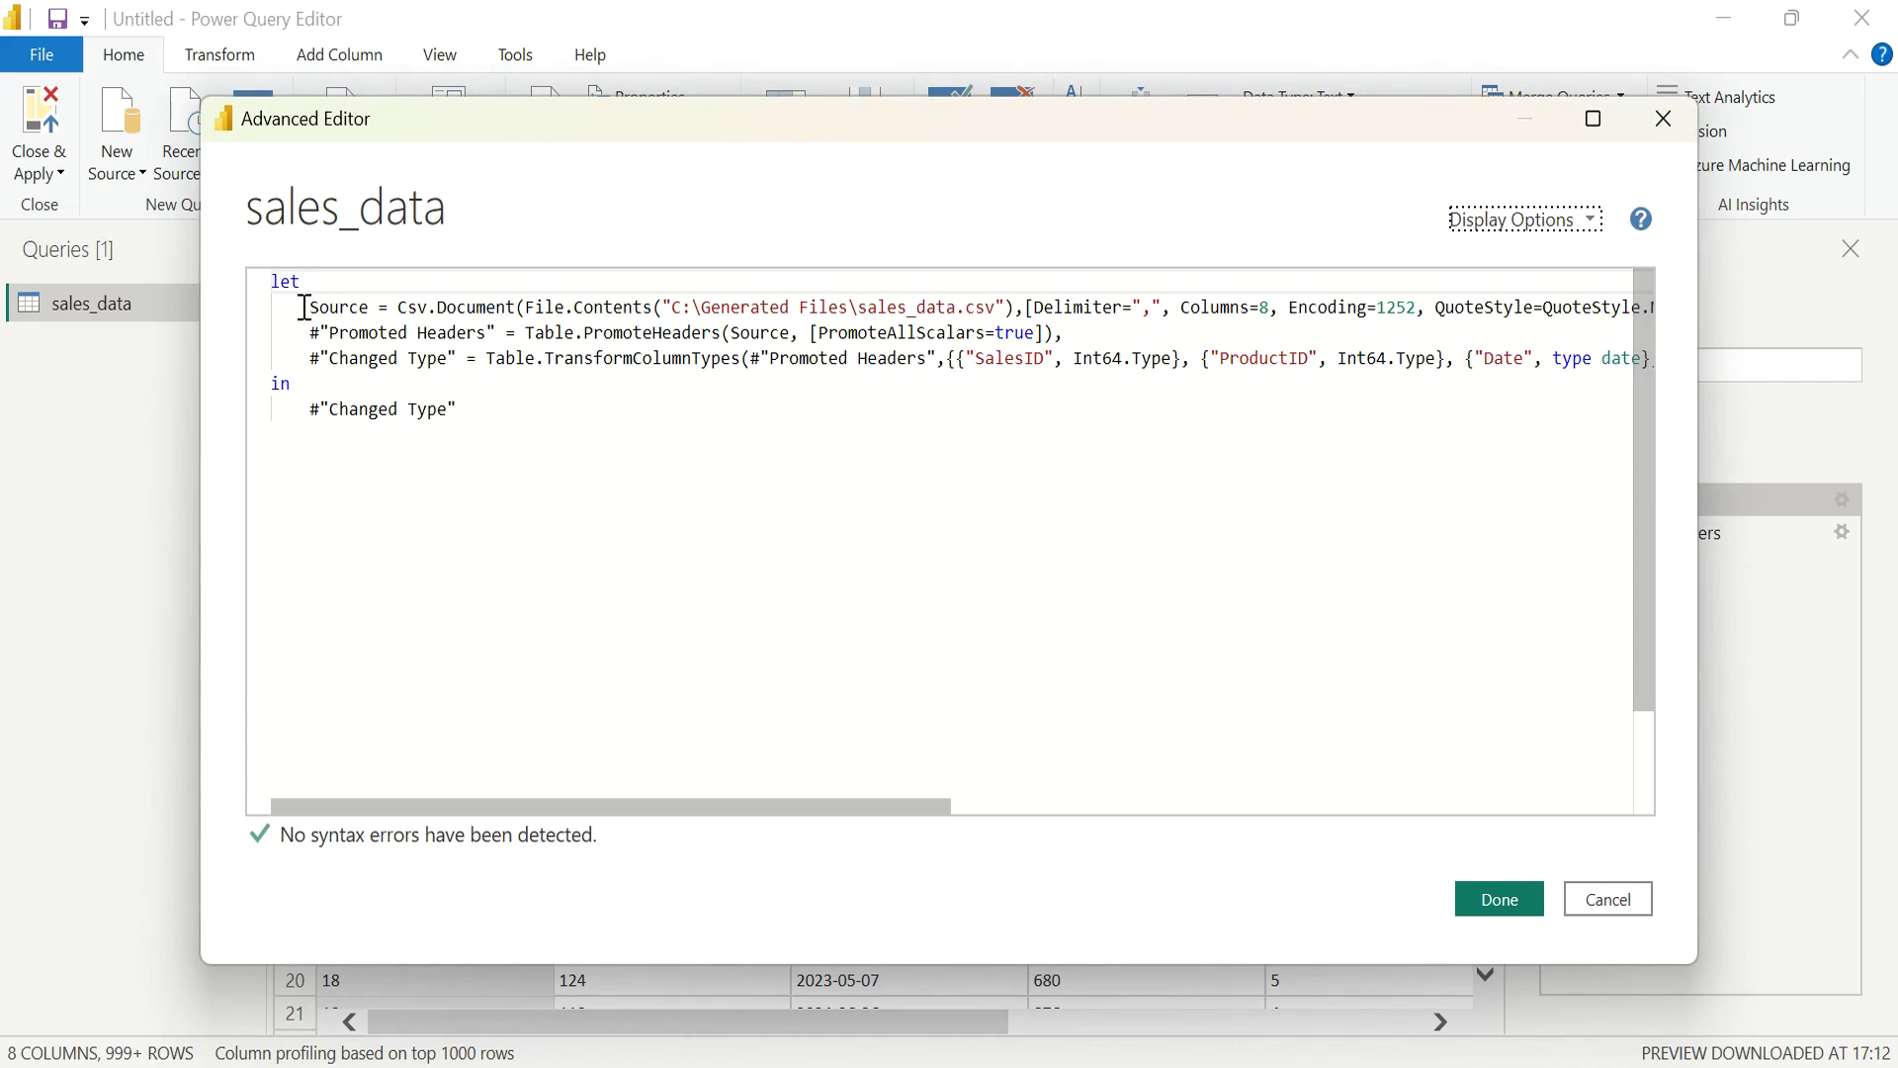
{"action": "left_click_drag", "start_coordinate": [305, 307], "coordinate": [1490, 308]}
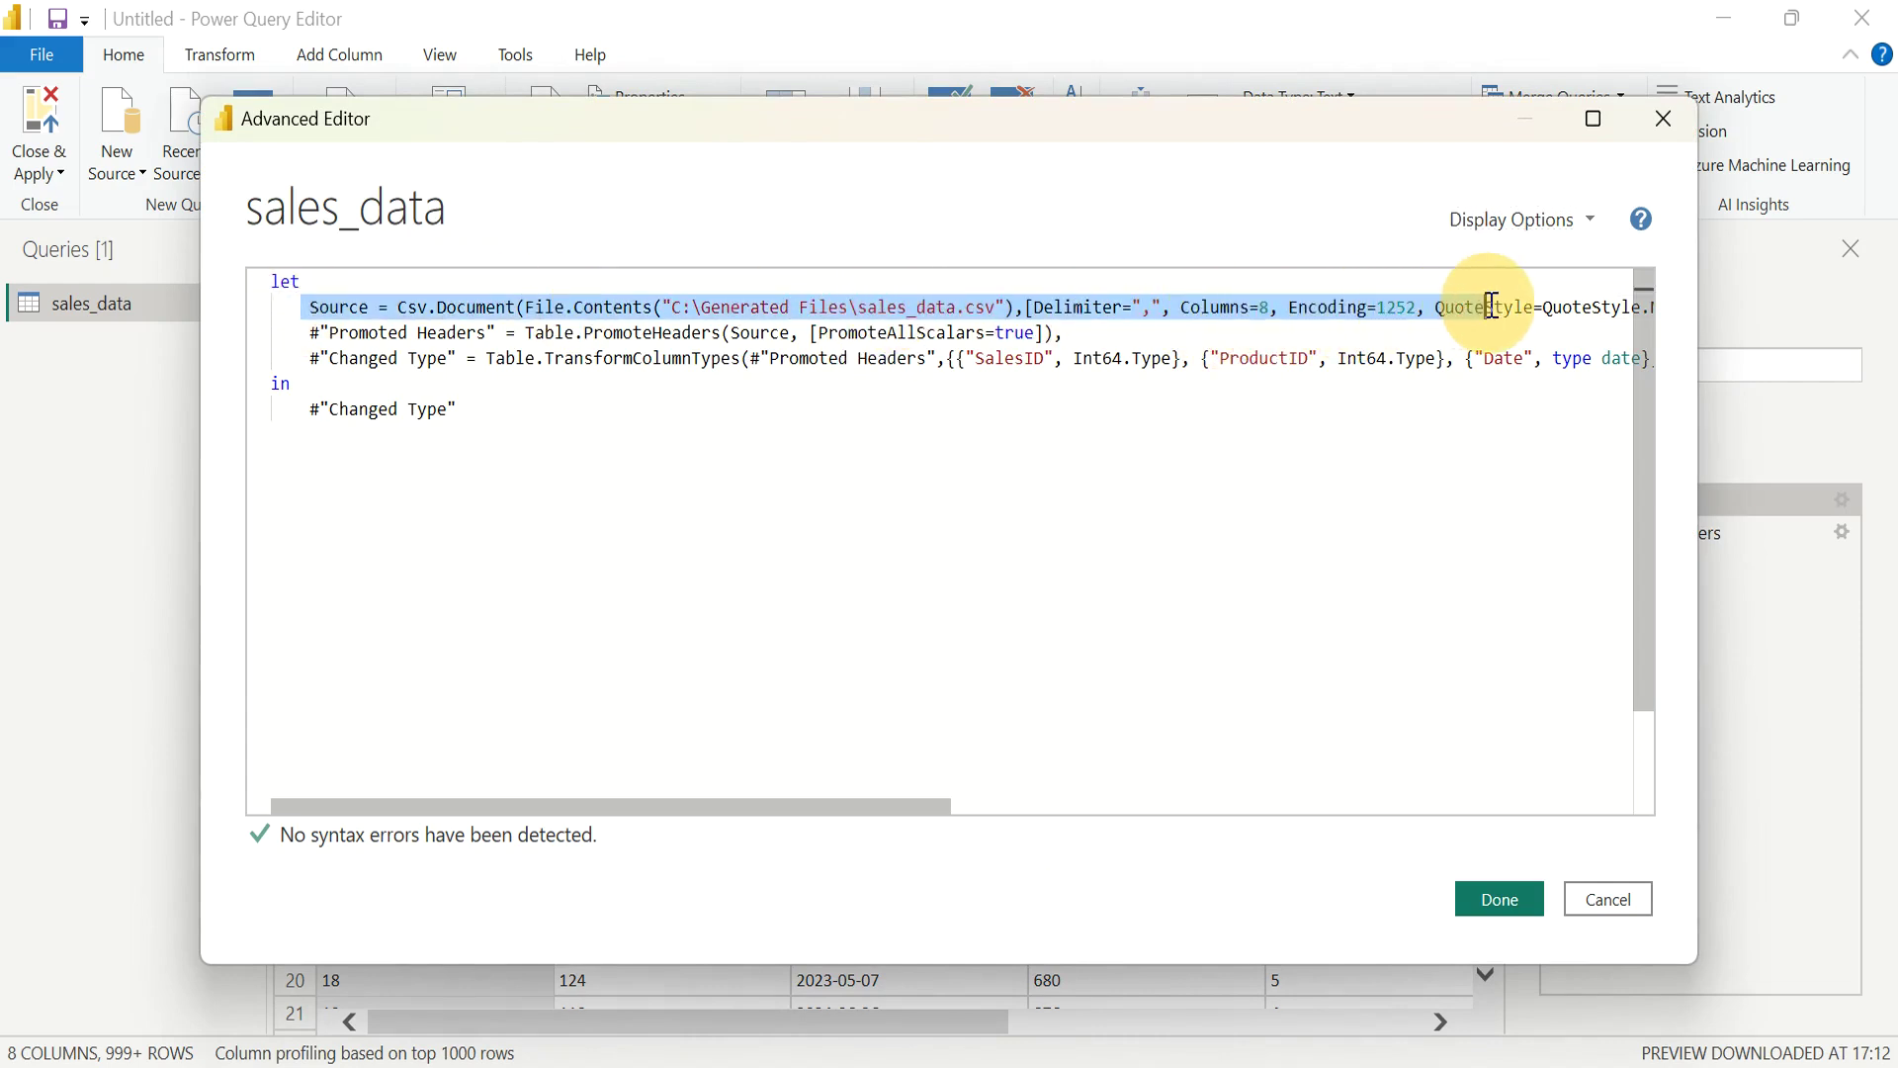
{"action": "left_click", "coordinate": [1166, 327]}
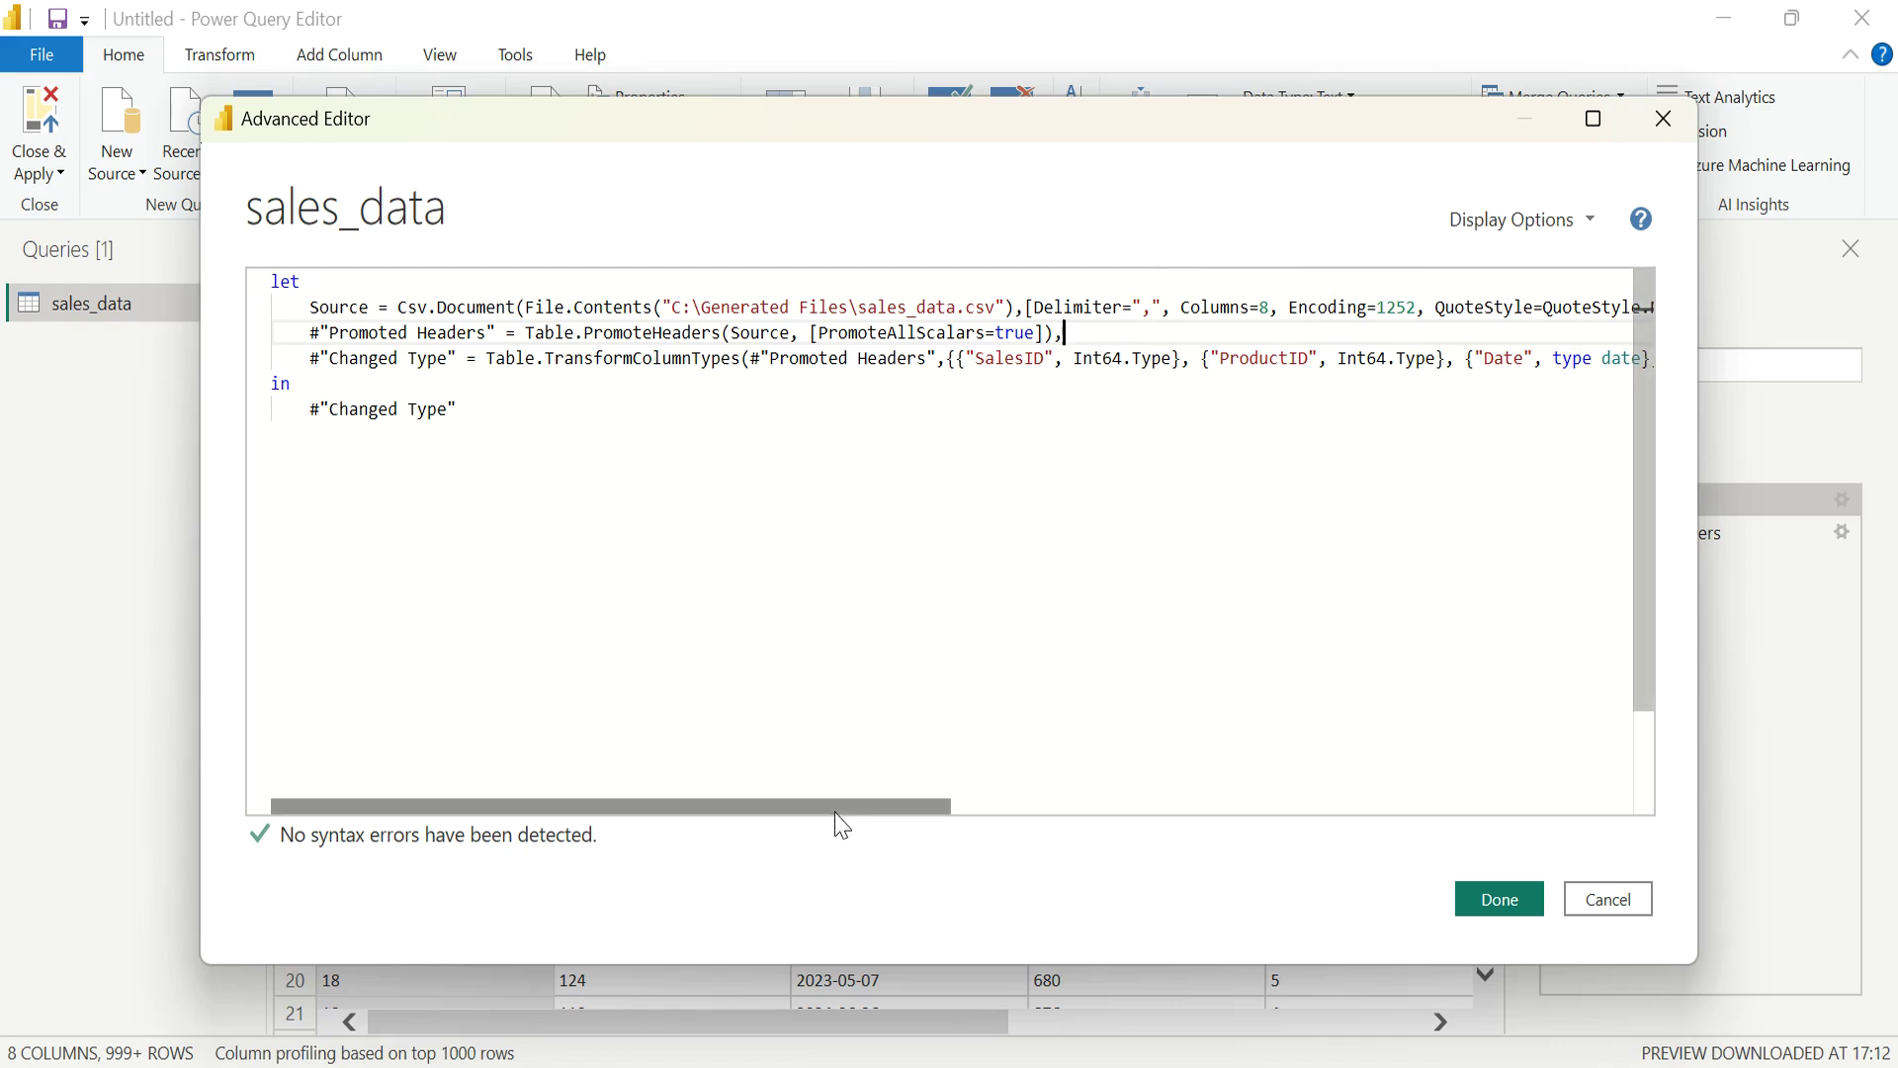
{"action": "left_click_drag", "start_coordinate": [837, 807], "coordinate": [390, 686]}
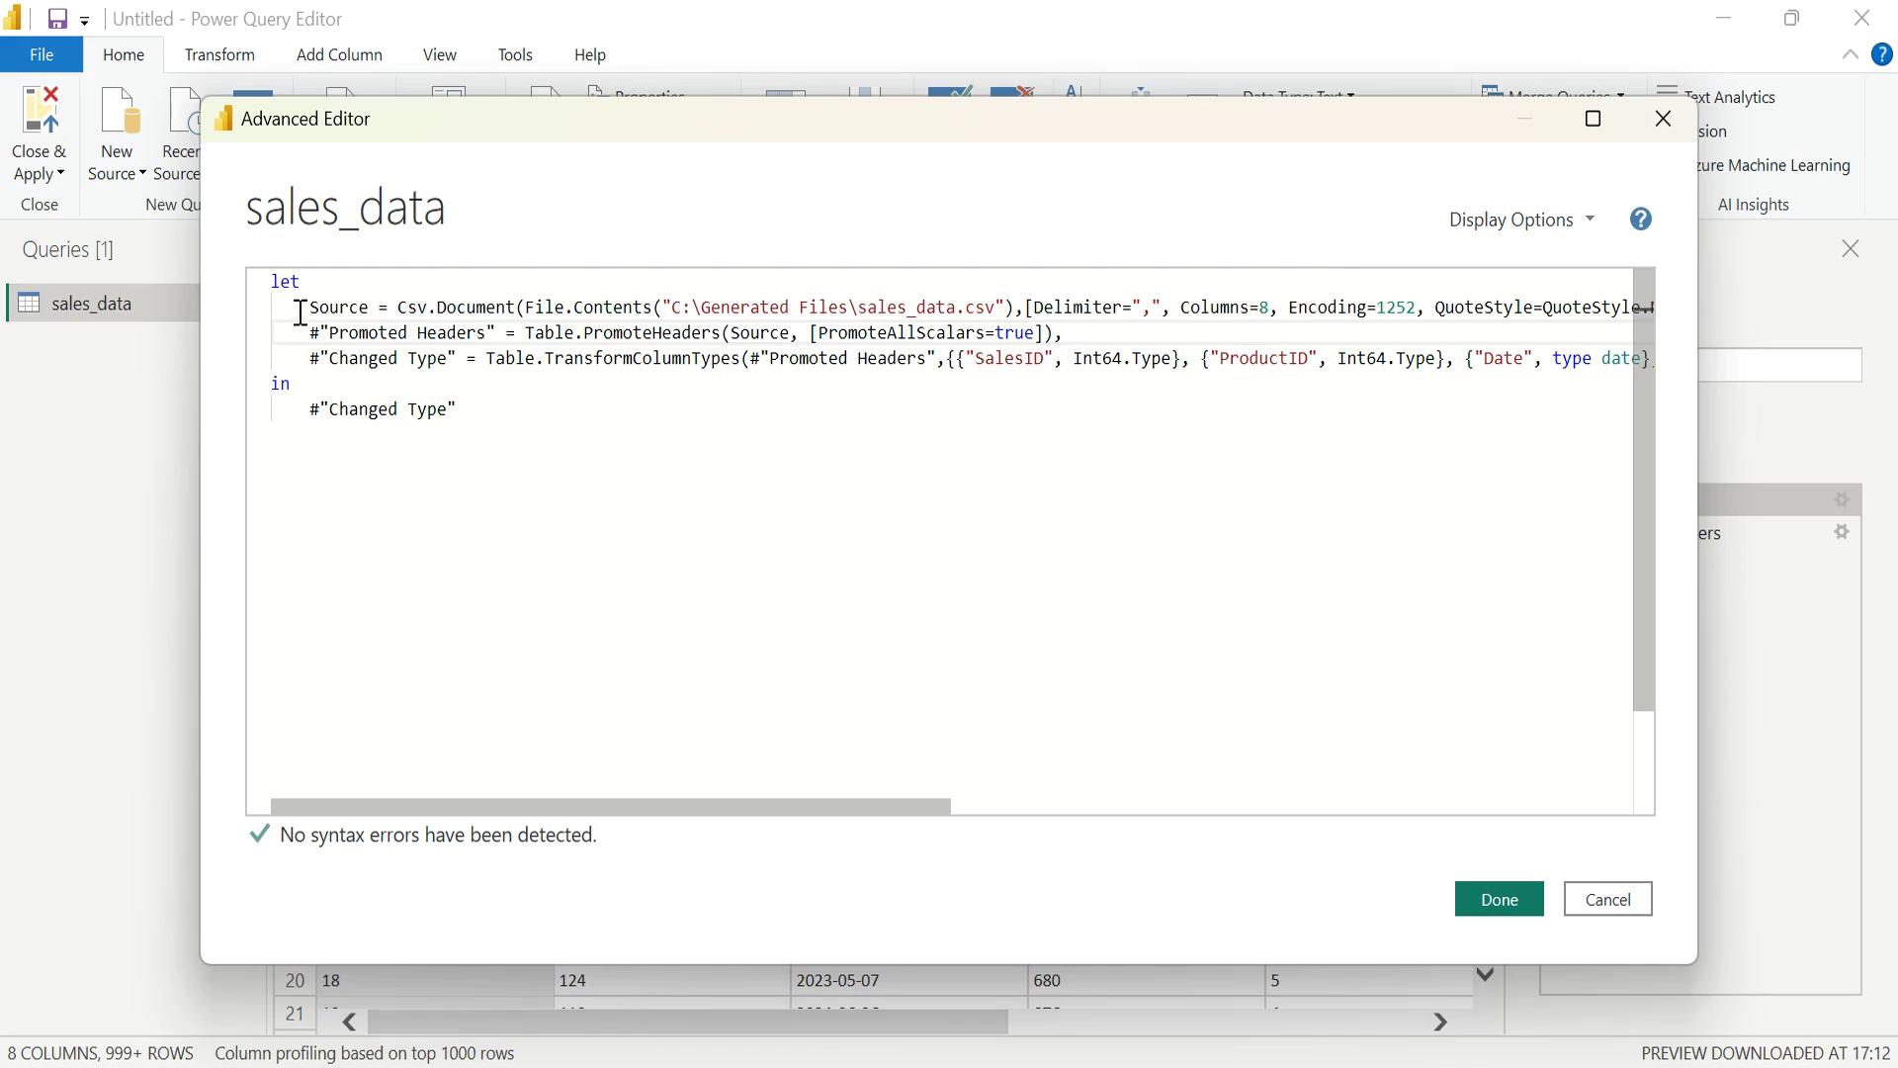
{"action": "left_click_drag", "start_coordinate": [300, 313], "coordinate": [1506, 368]}
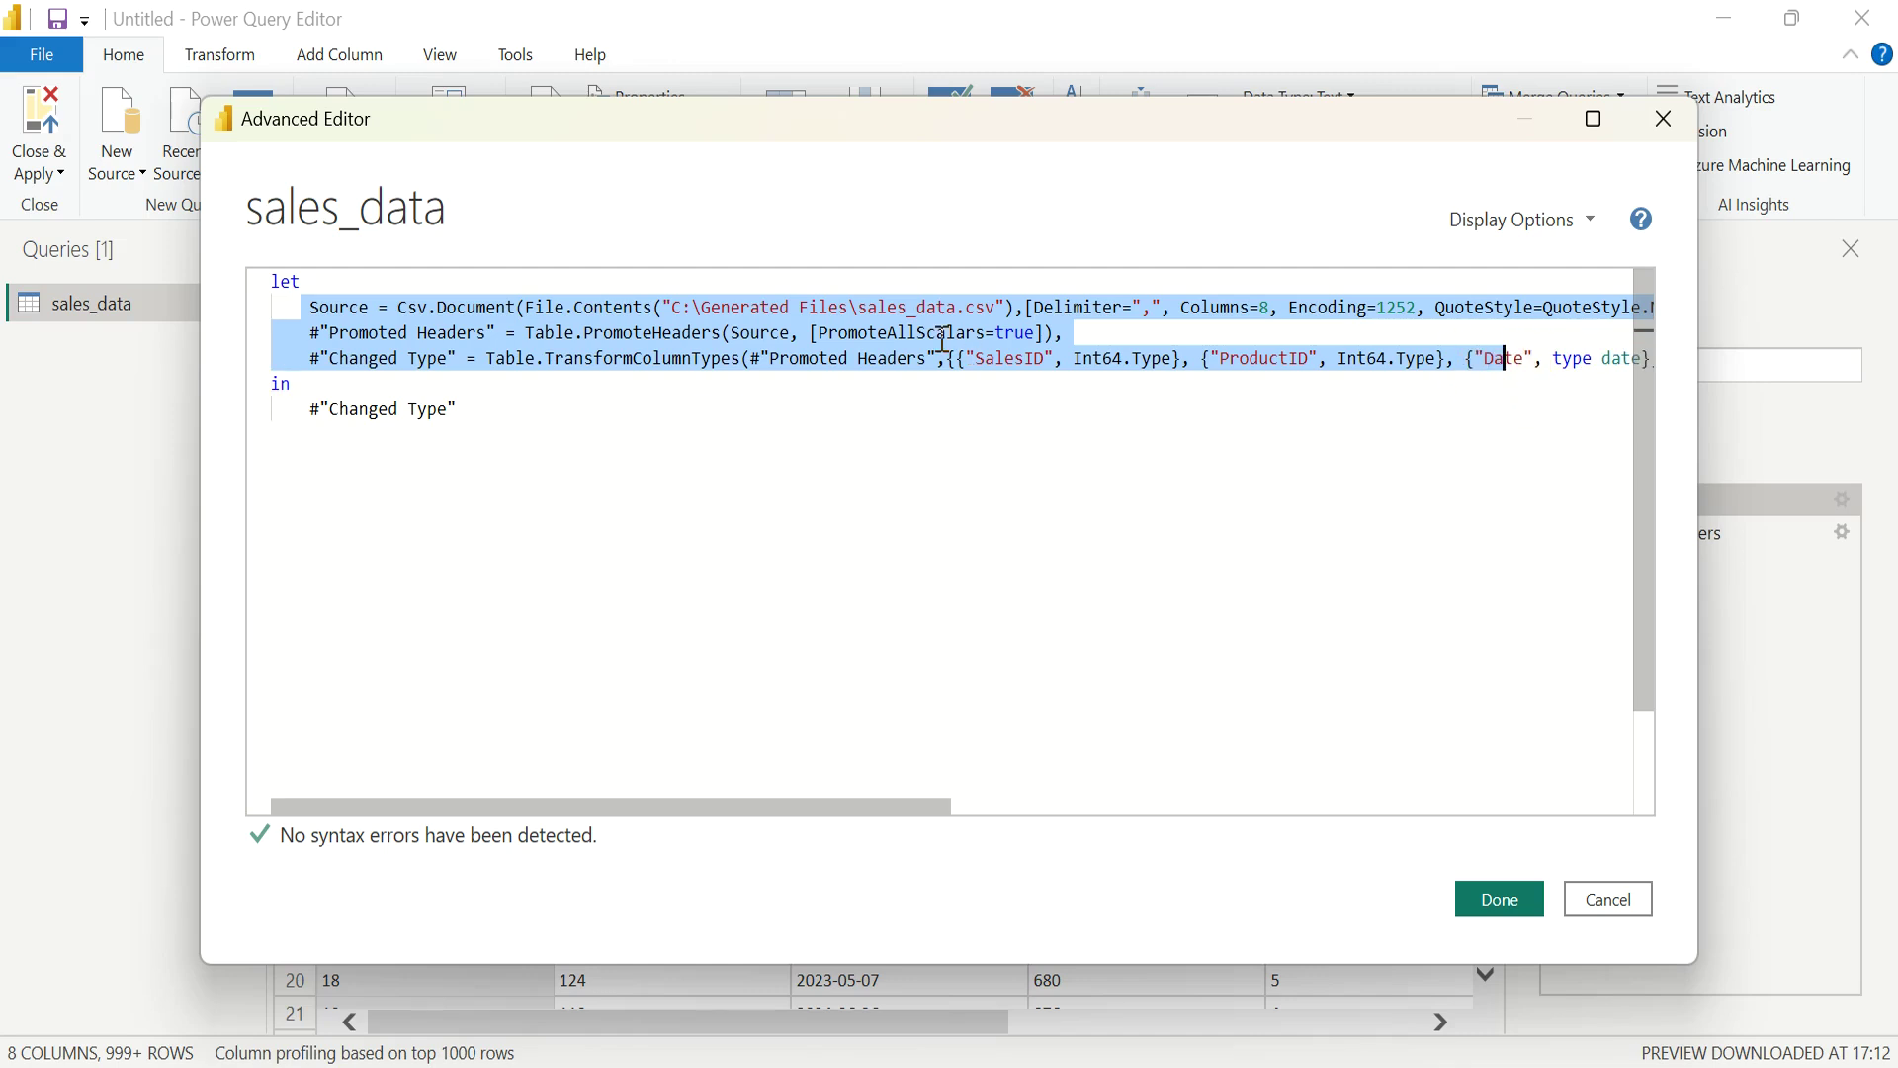
{"action": "left_click", "coordinate": [1065, 433]}
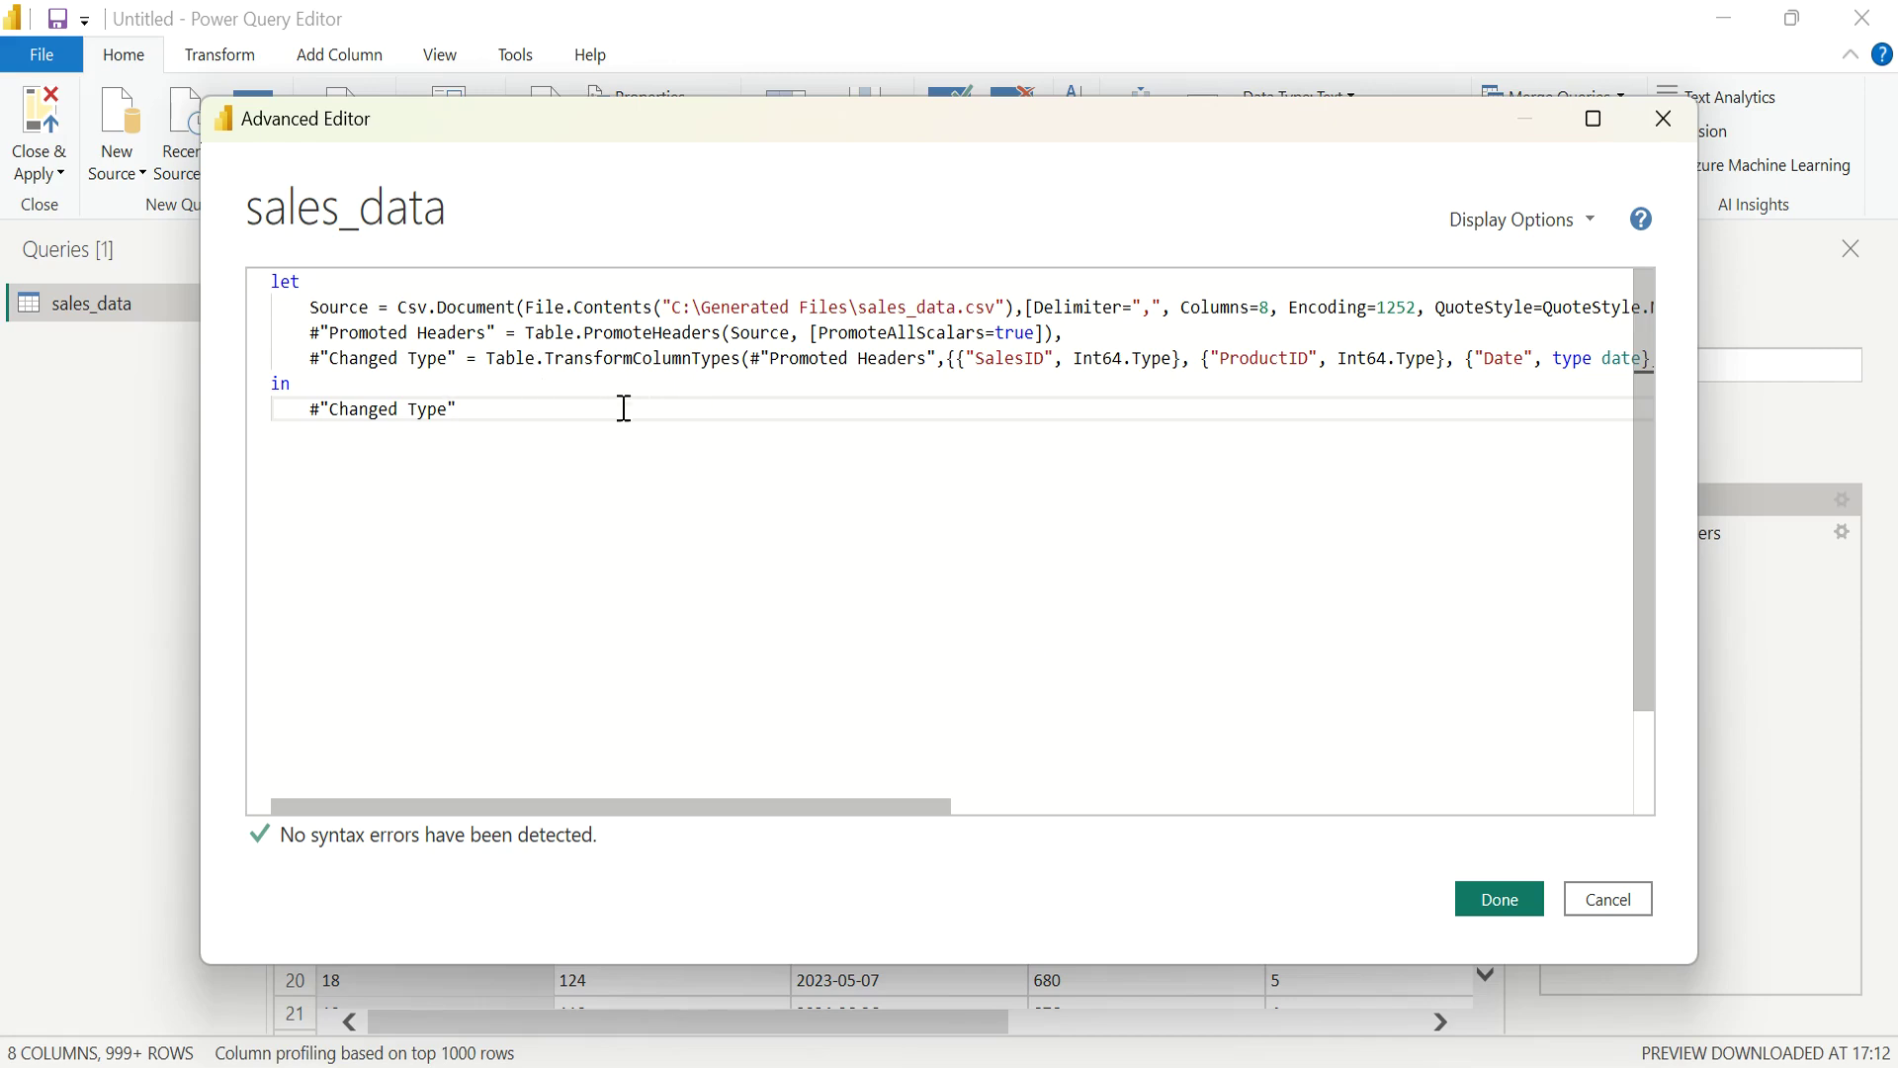
{"action": "left_click", "coordinate": [1505, 904]}
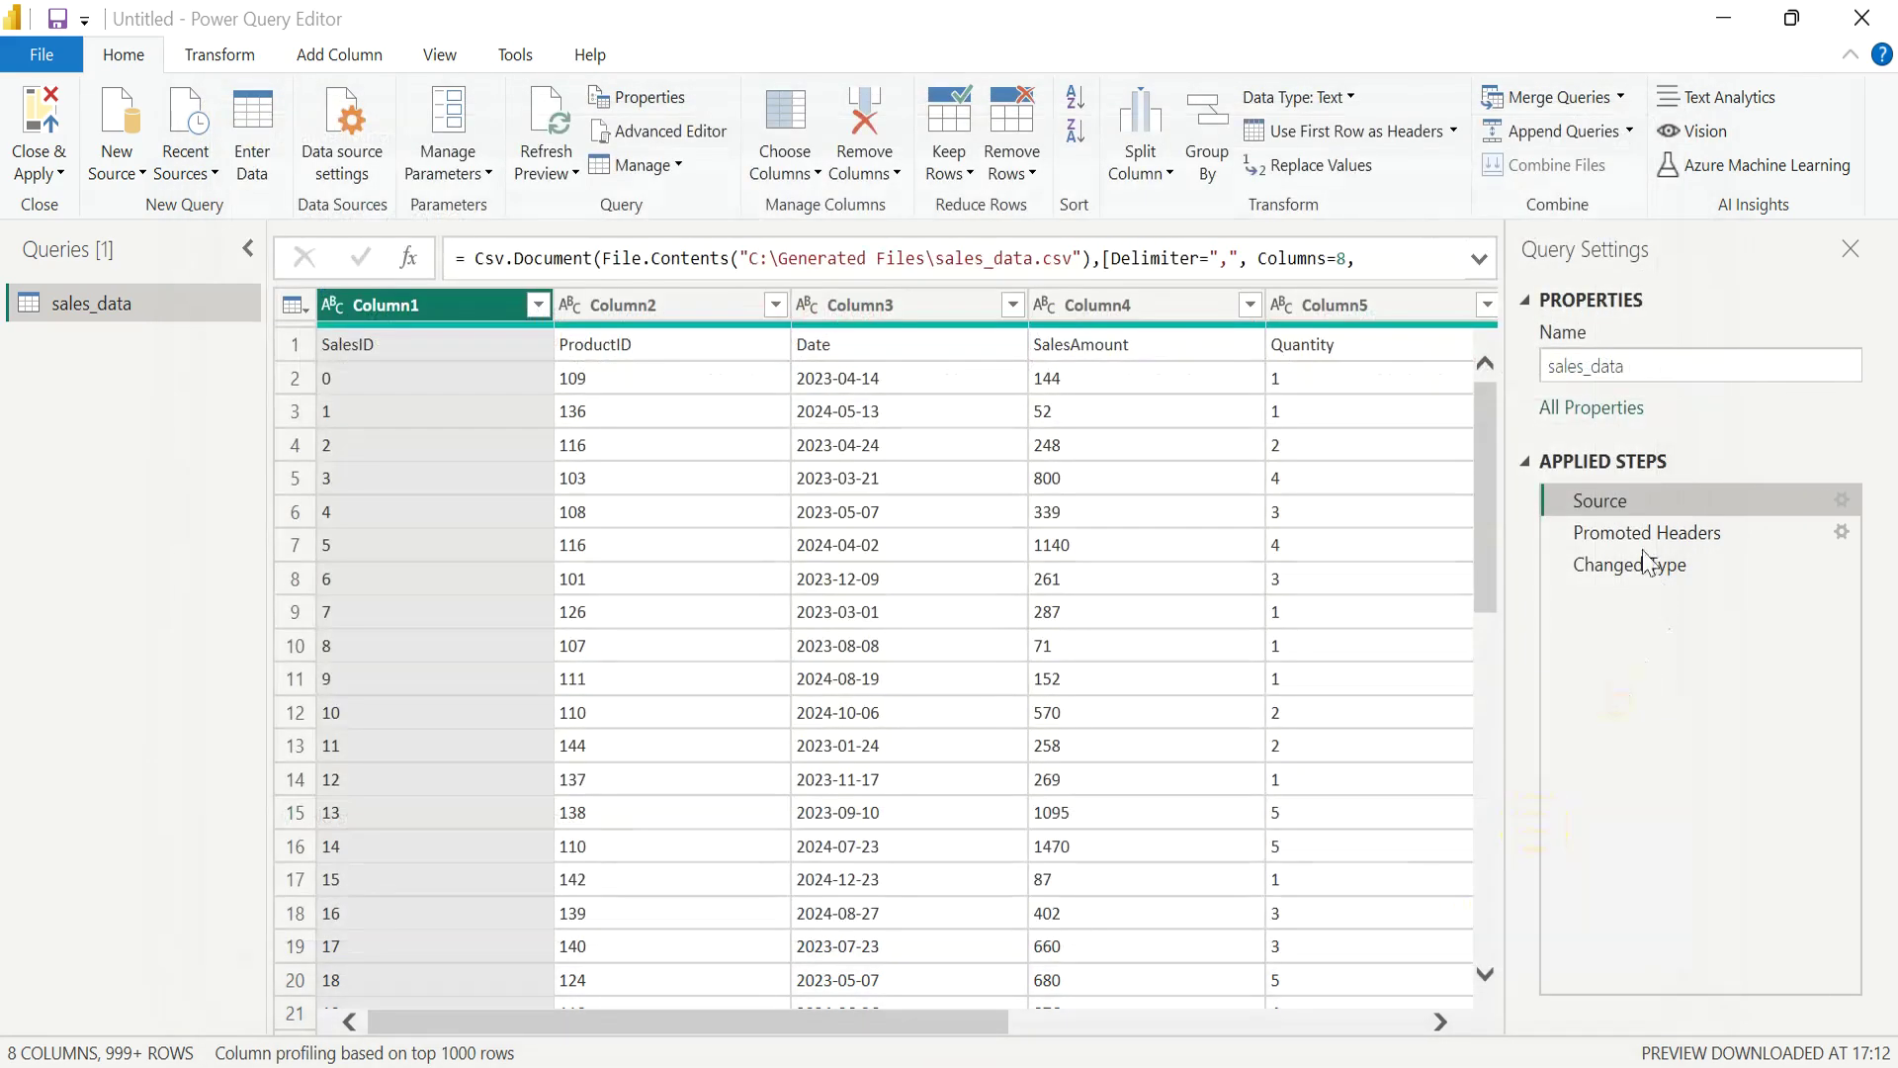
Delete the Changed Type and Promoted Headers steps from the sales_data query.
{"action": "left_click", "coordinate": [1558, 563]}
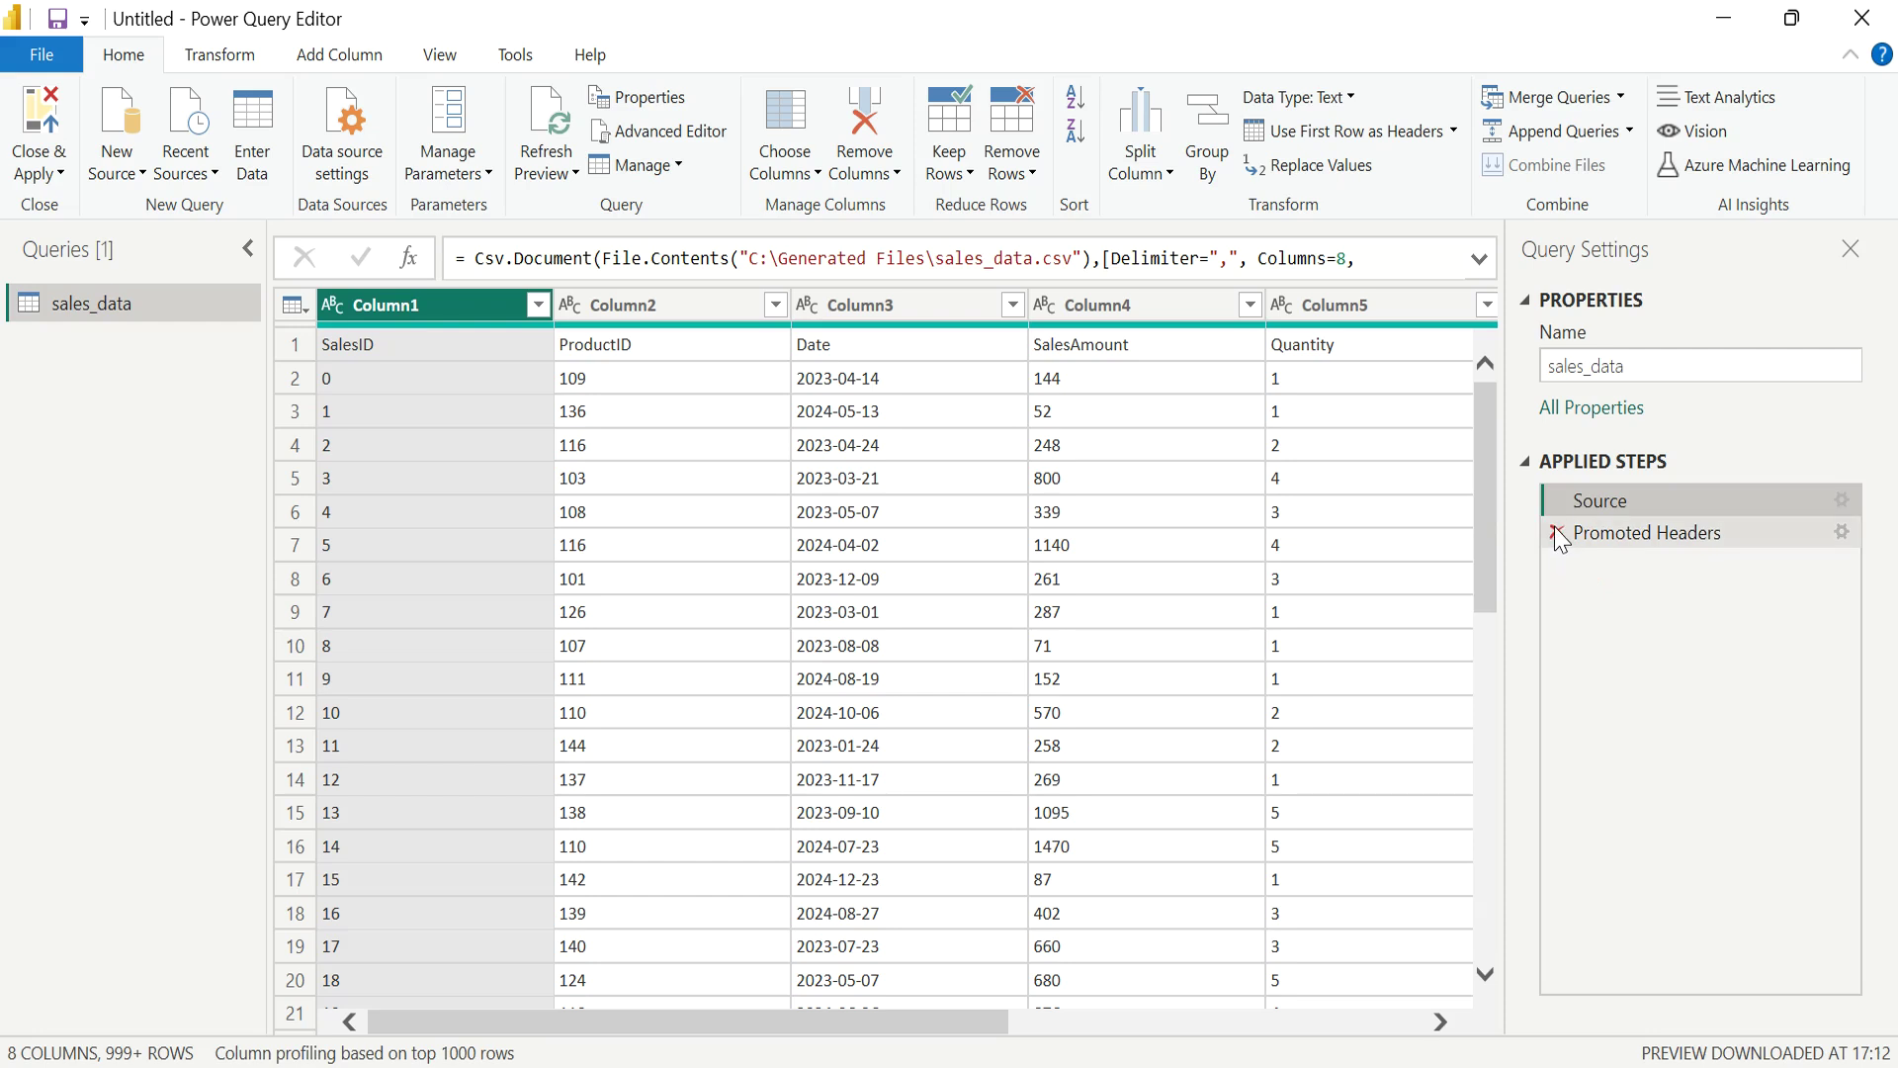
{"action": "left_click", "coordinate": [1557, 533]}
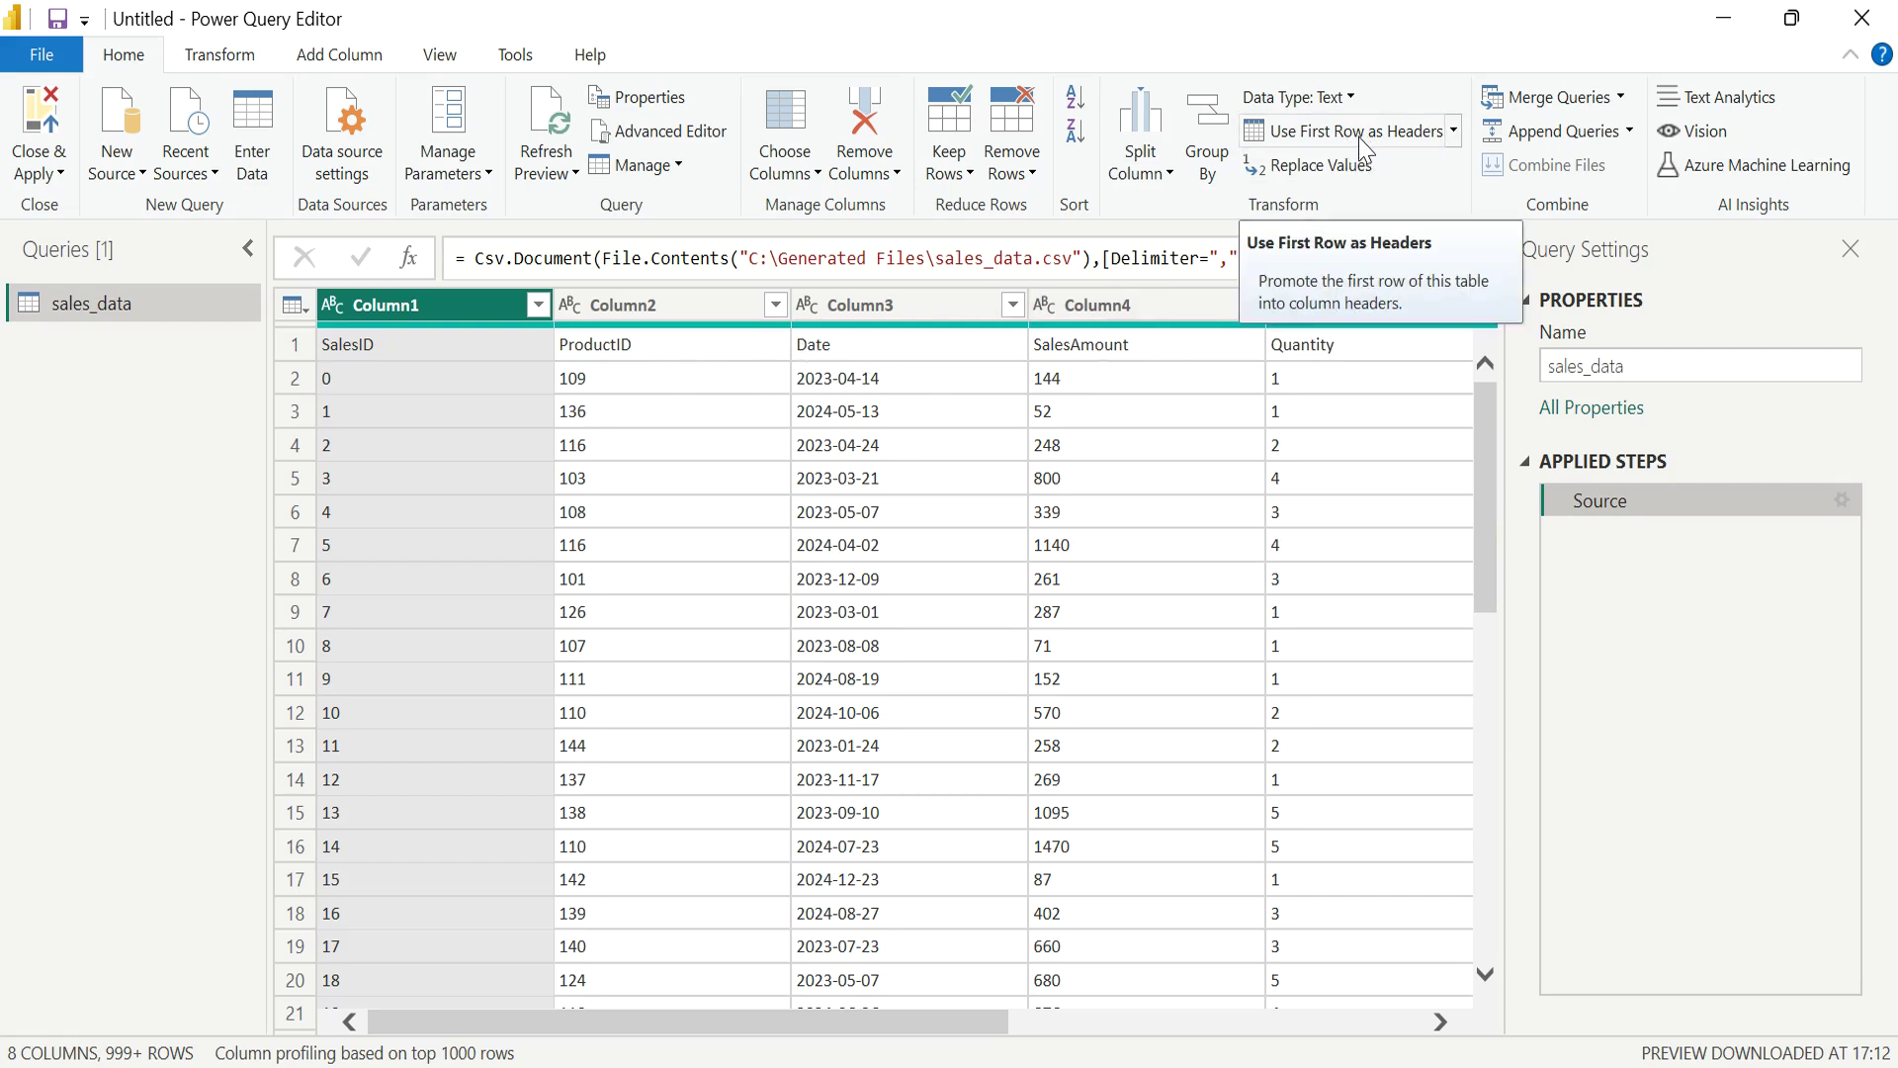
Try using the headers as the first row of sales_data, and delete the two applied steps this adds.
{"action": "left_click", "coordinate": [1453, 135]}
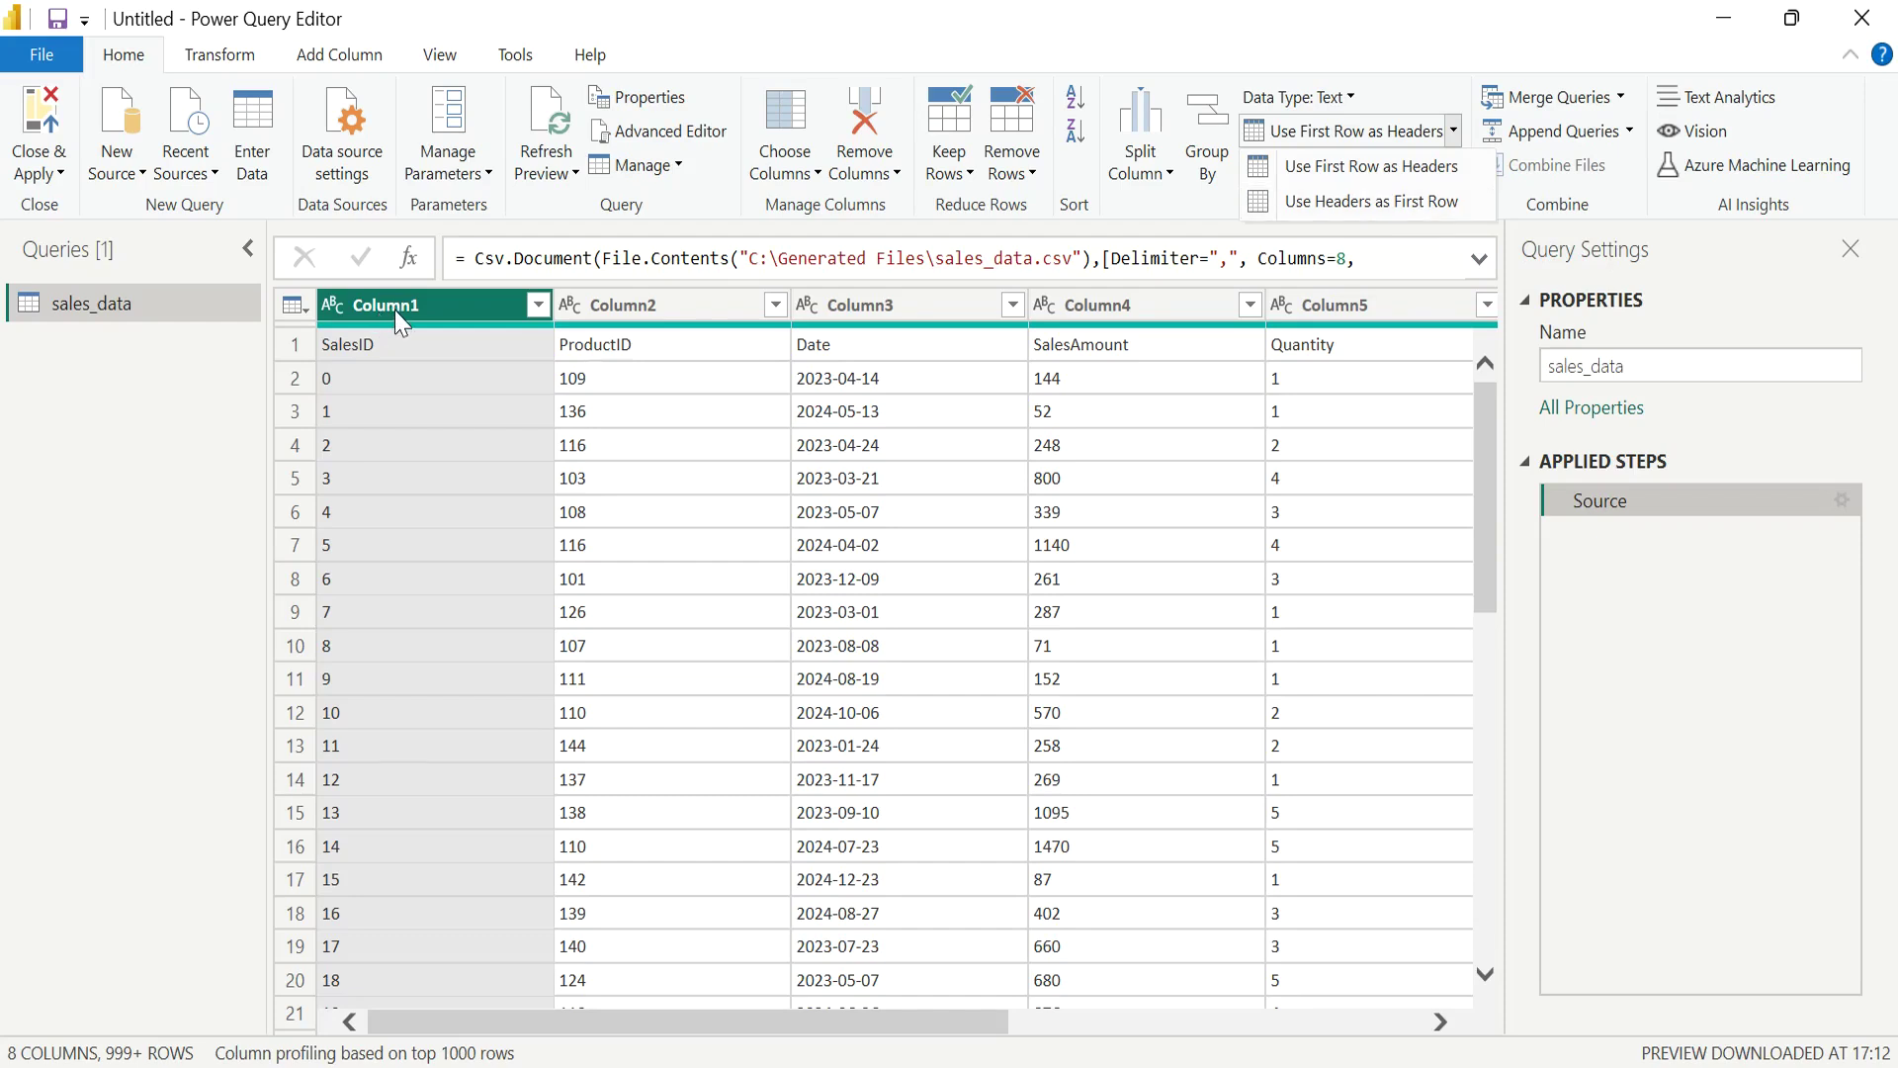
{"action": "left_click", "coordinate": [1394, 208]}
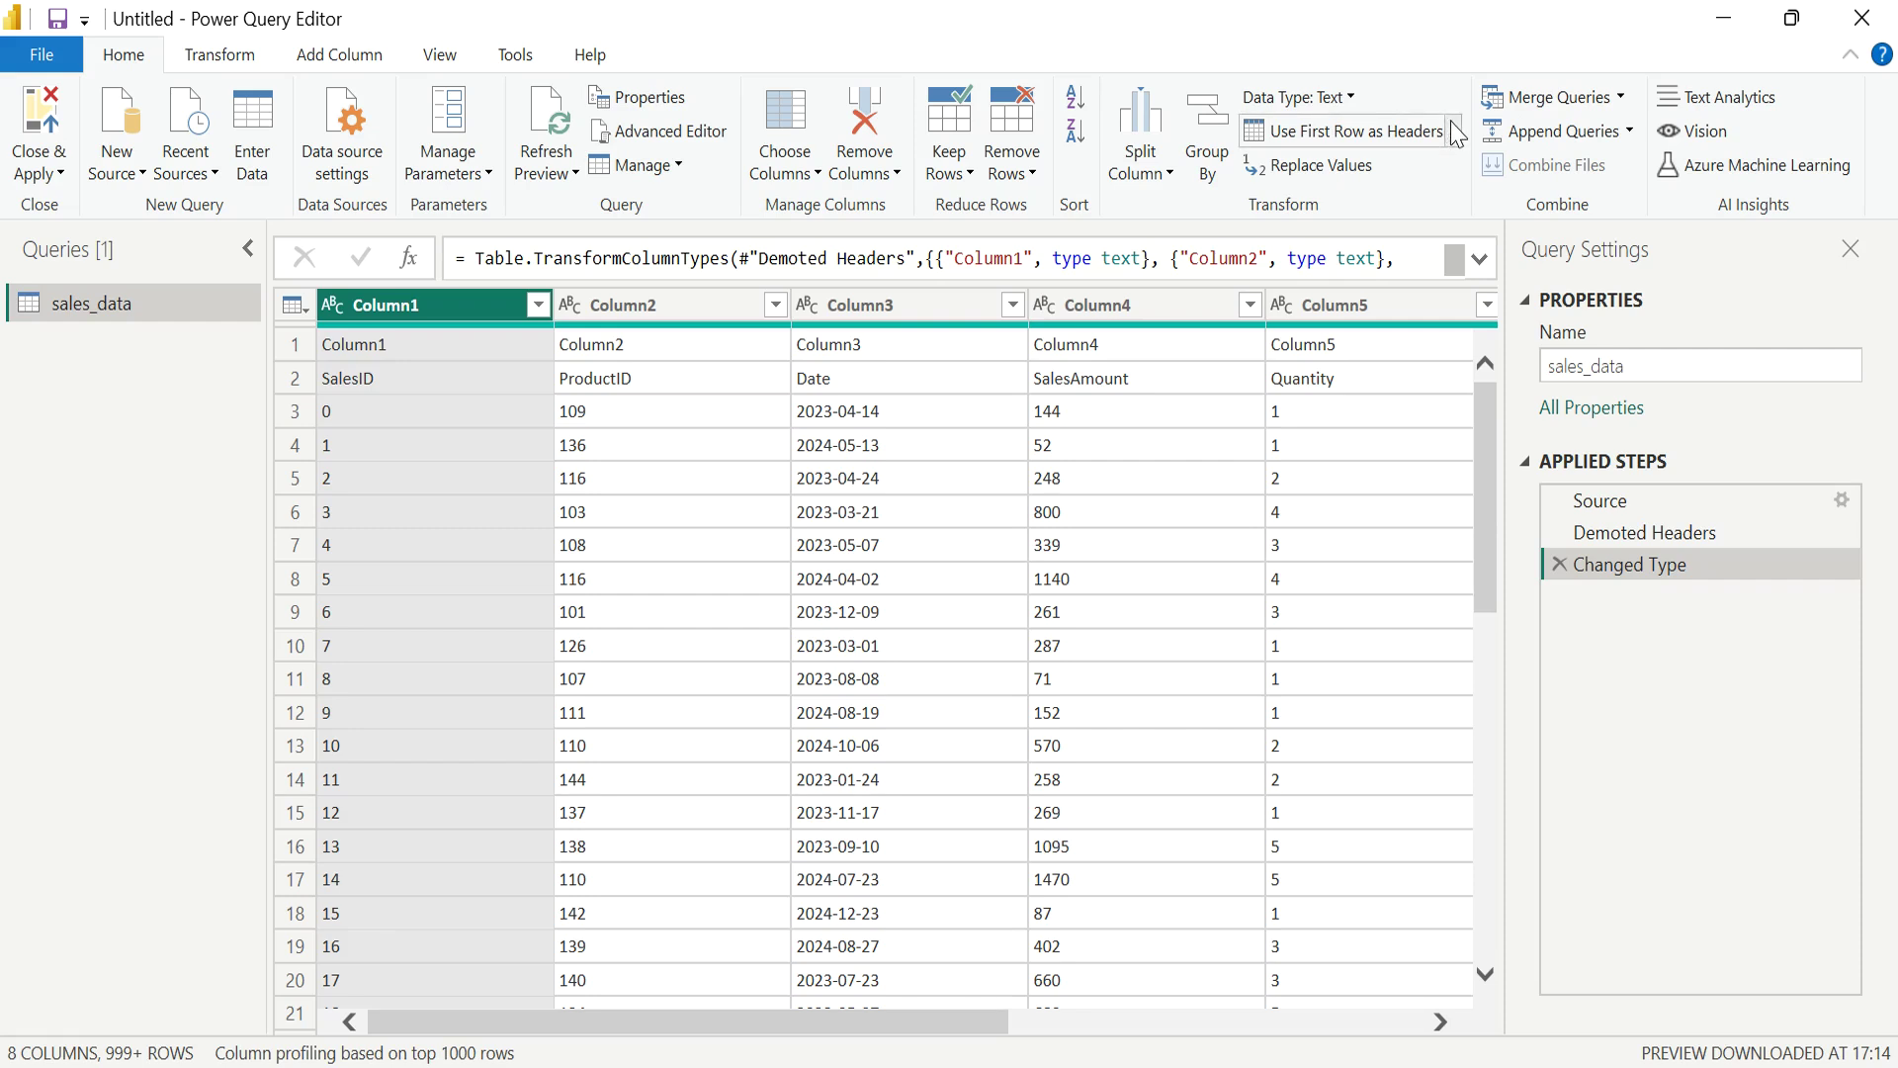
{"action": "left_click", "coordinate": [1559, 564]}
{"action": "left_click", "coordinate": [1559, 532]}
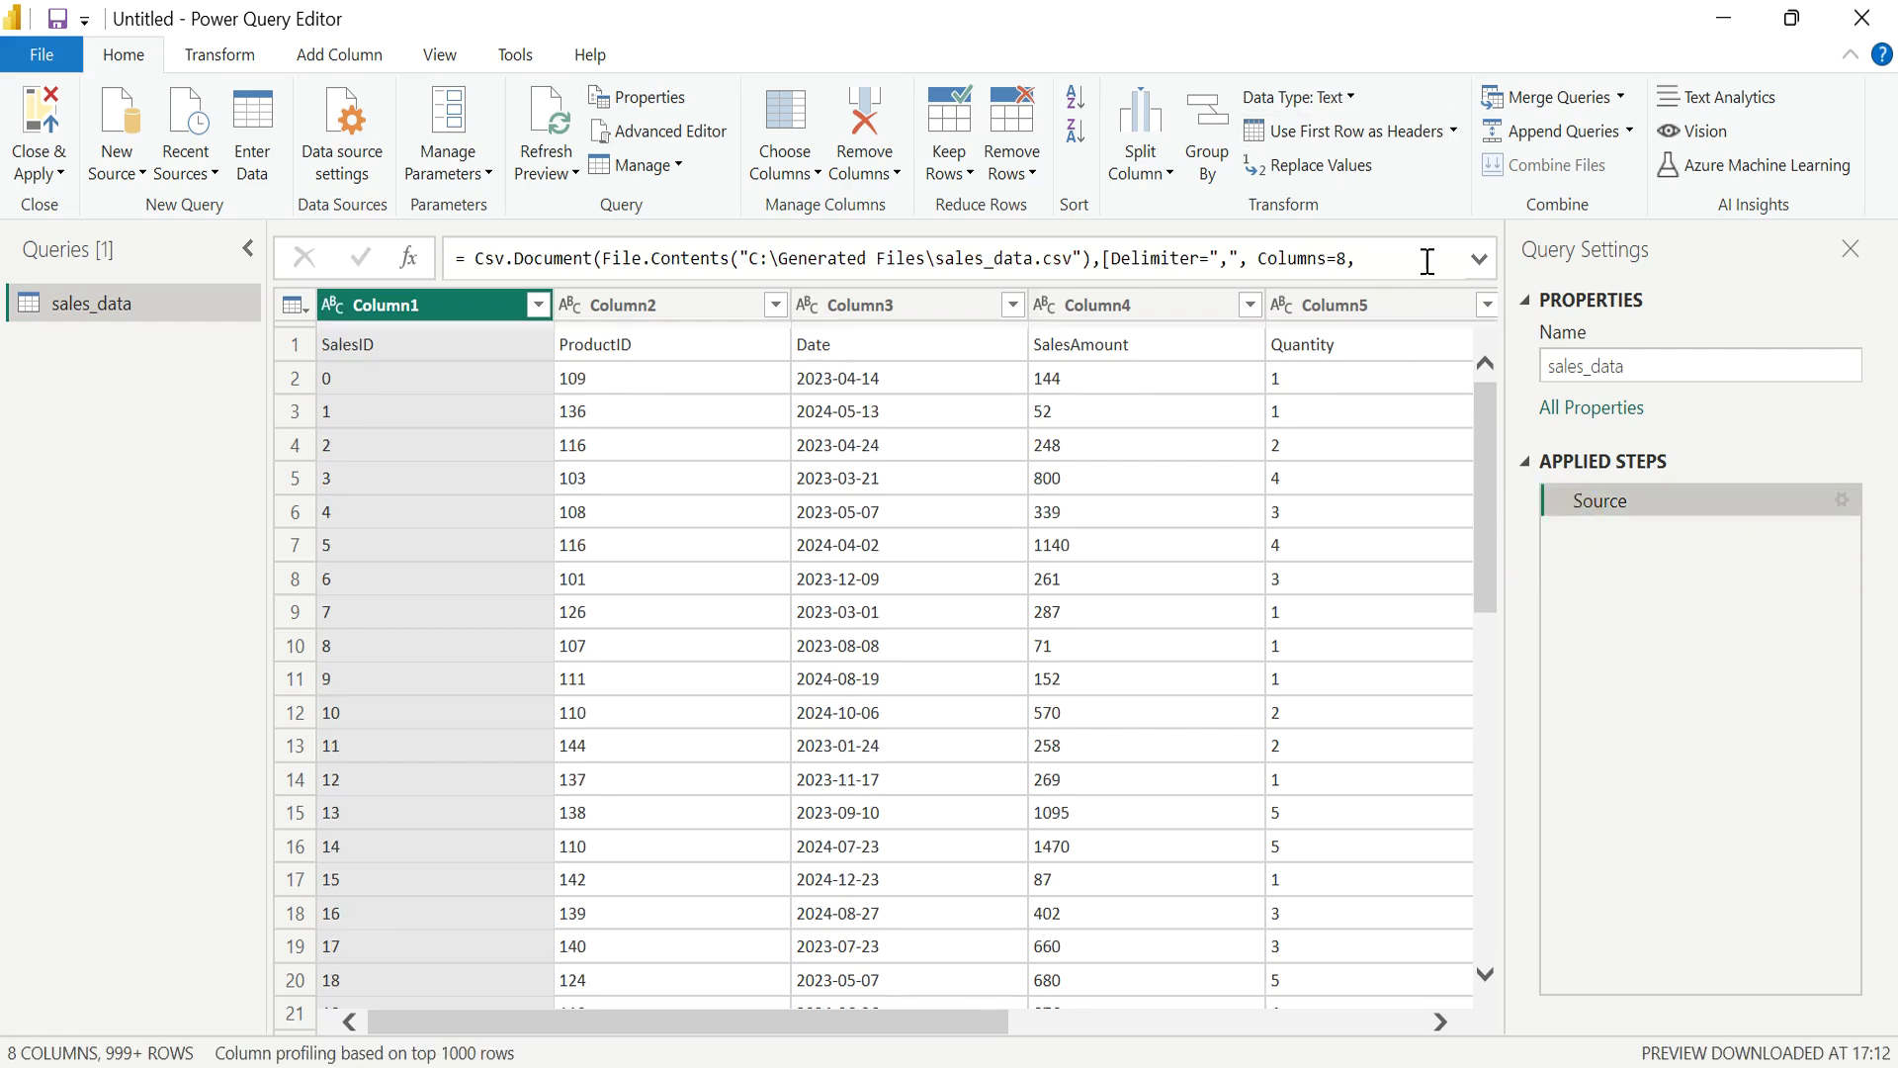
Promote the first row of sales_data to column headers and expand the formula bar to show the full formula.
{"action": "left_click", "coordinate": [1400, 139]}
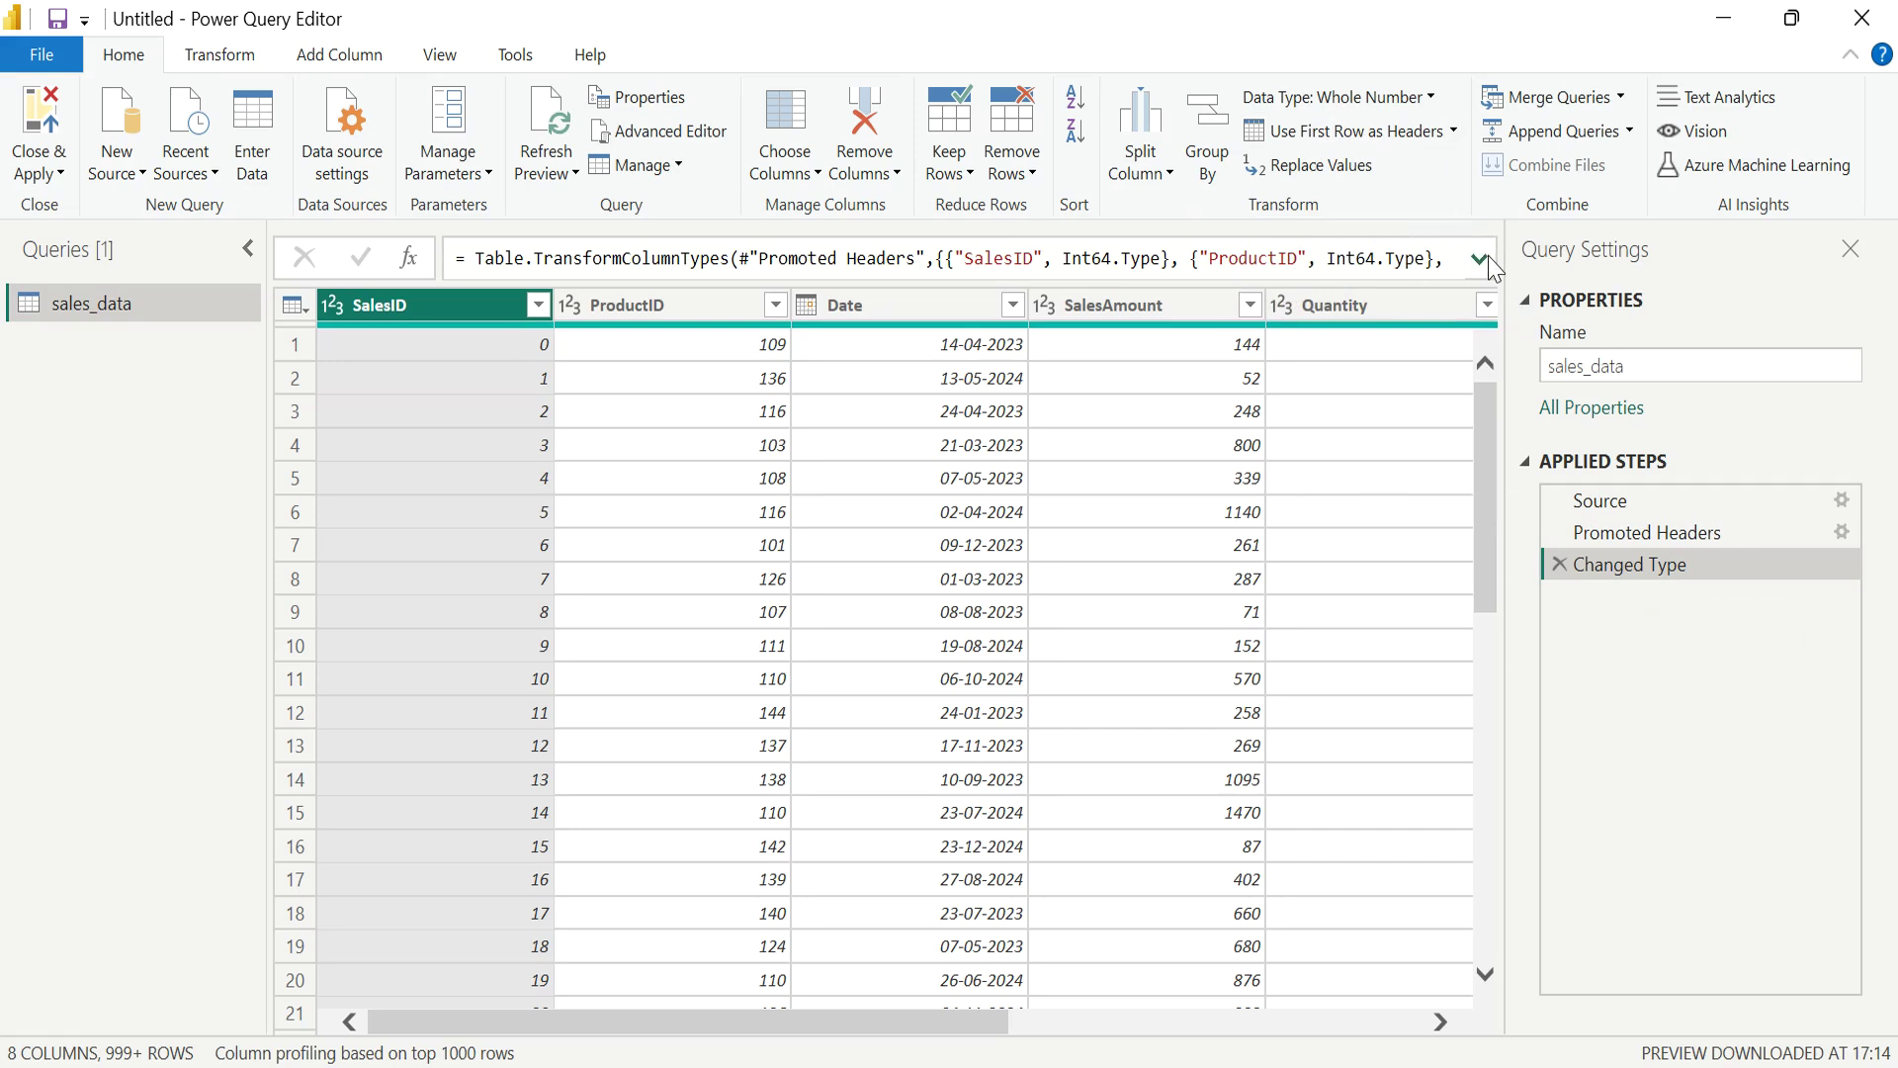
{"action": "left_click", "coordinate": [1479, 259]}
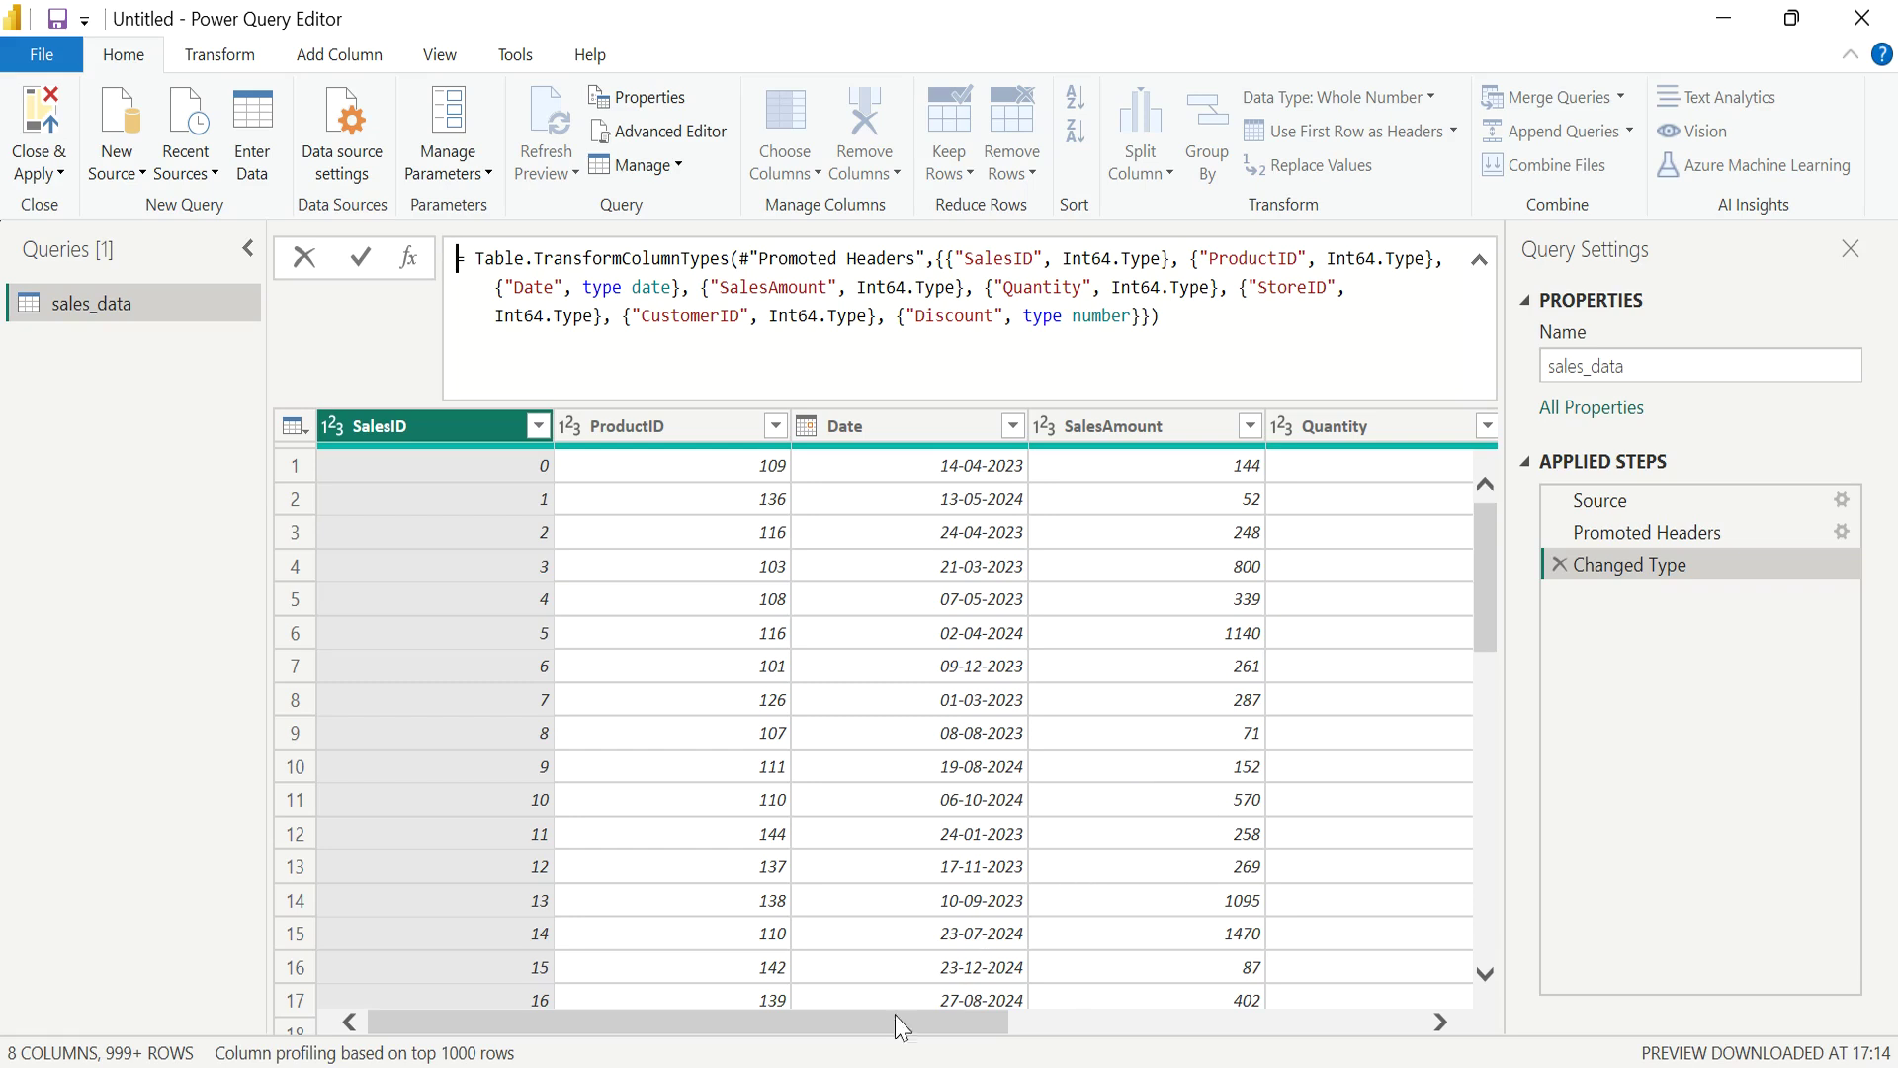
Check the data type options offered for the Discount column without changing its type.
{"action": "left_click_drag", "start_coordinate": [879, 1030], "coordinate": [1538, 983]}
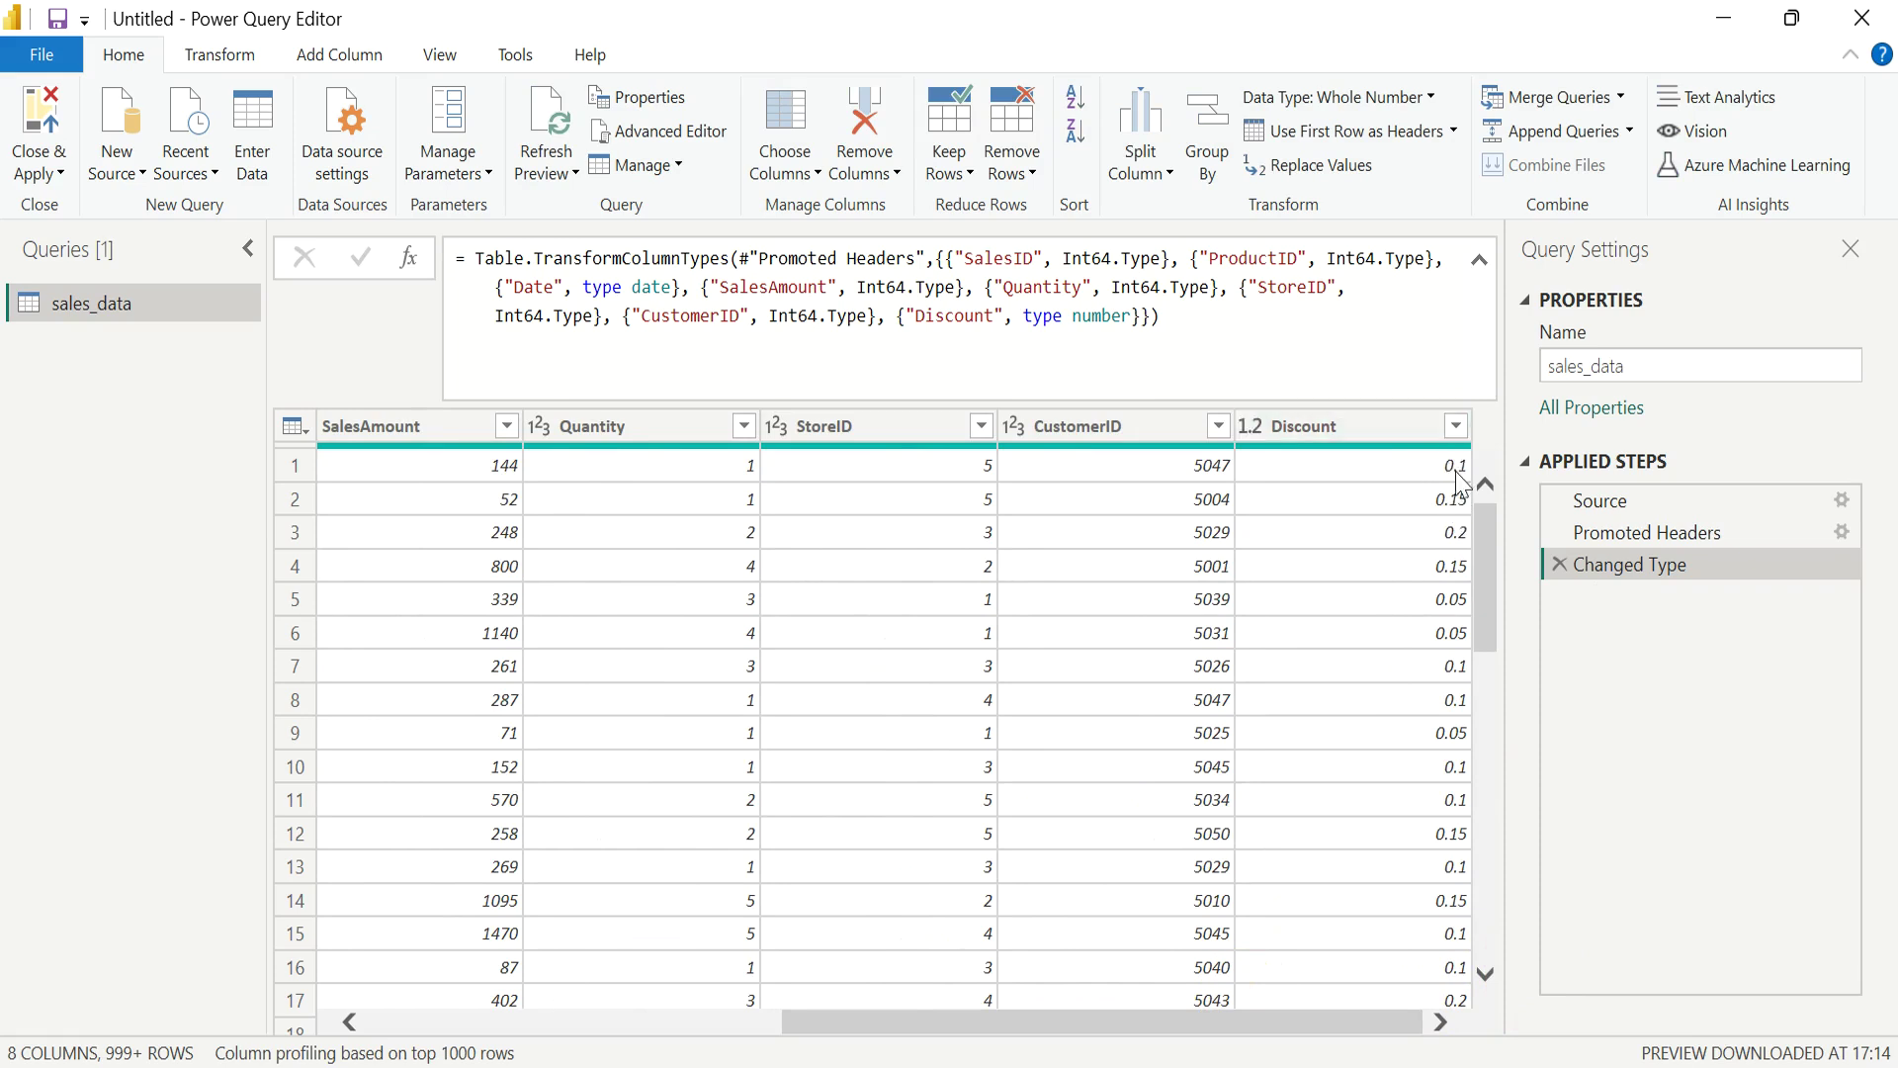
{"action": "left_click", "coordinate": [1255, 435]}
{"action": "left_click", "coordinate": [1252, 433]}
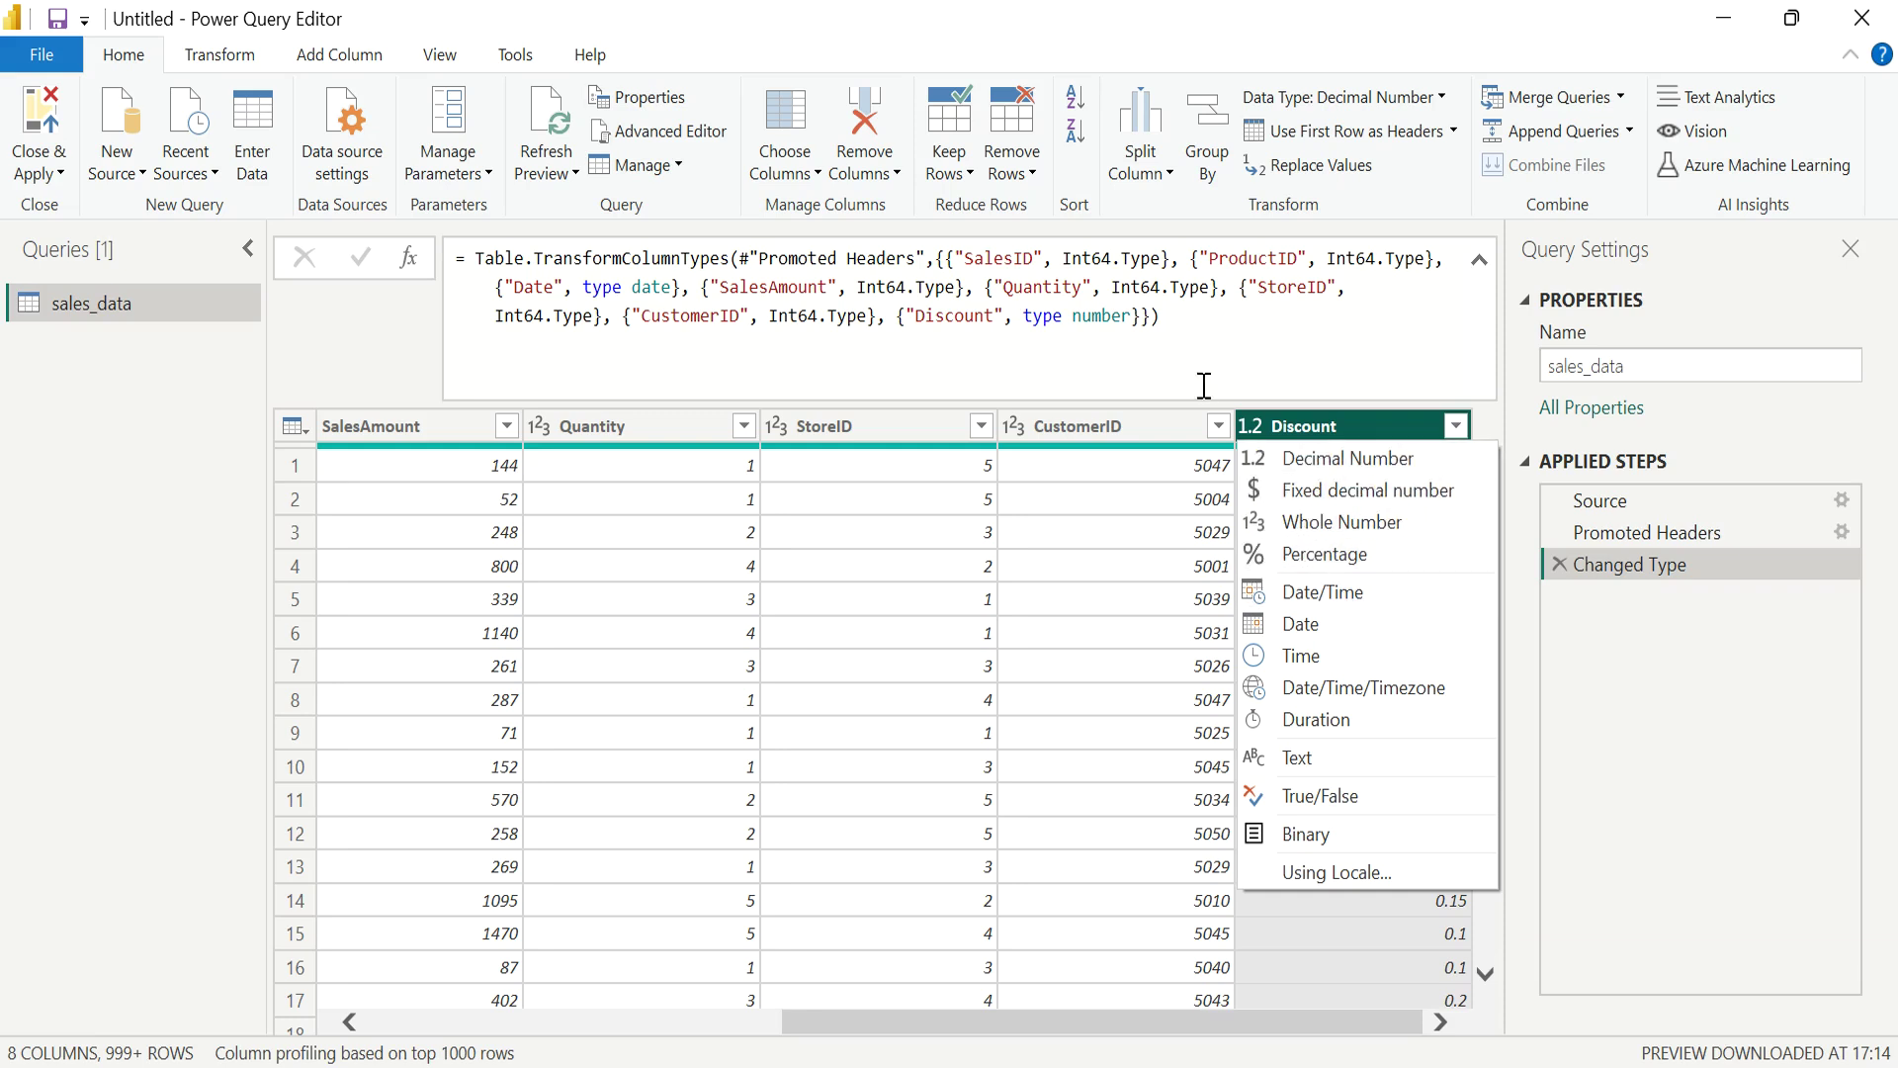
{"action": "left_click", "coordinate": [1146, 431]}
{"action": "scroll", "coordinate": [767, 643], "scroll_direction": "left", "scroll_amount": 5}
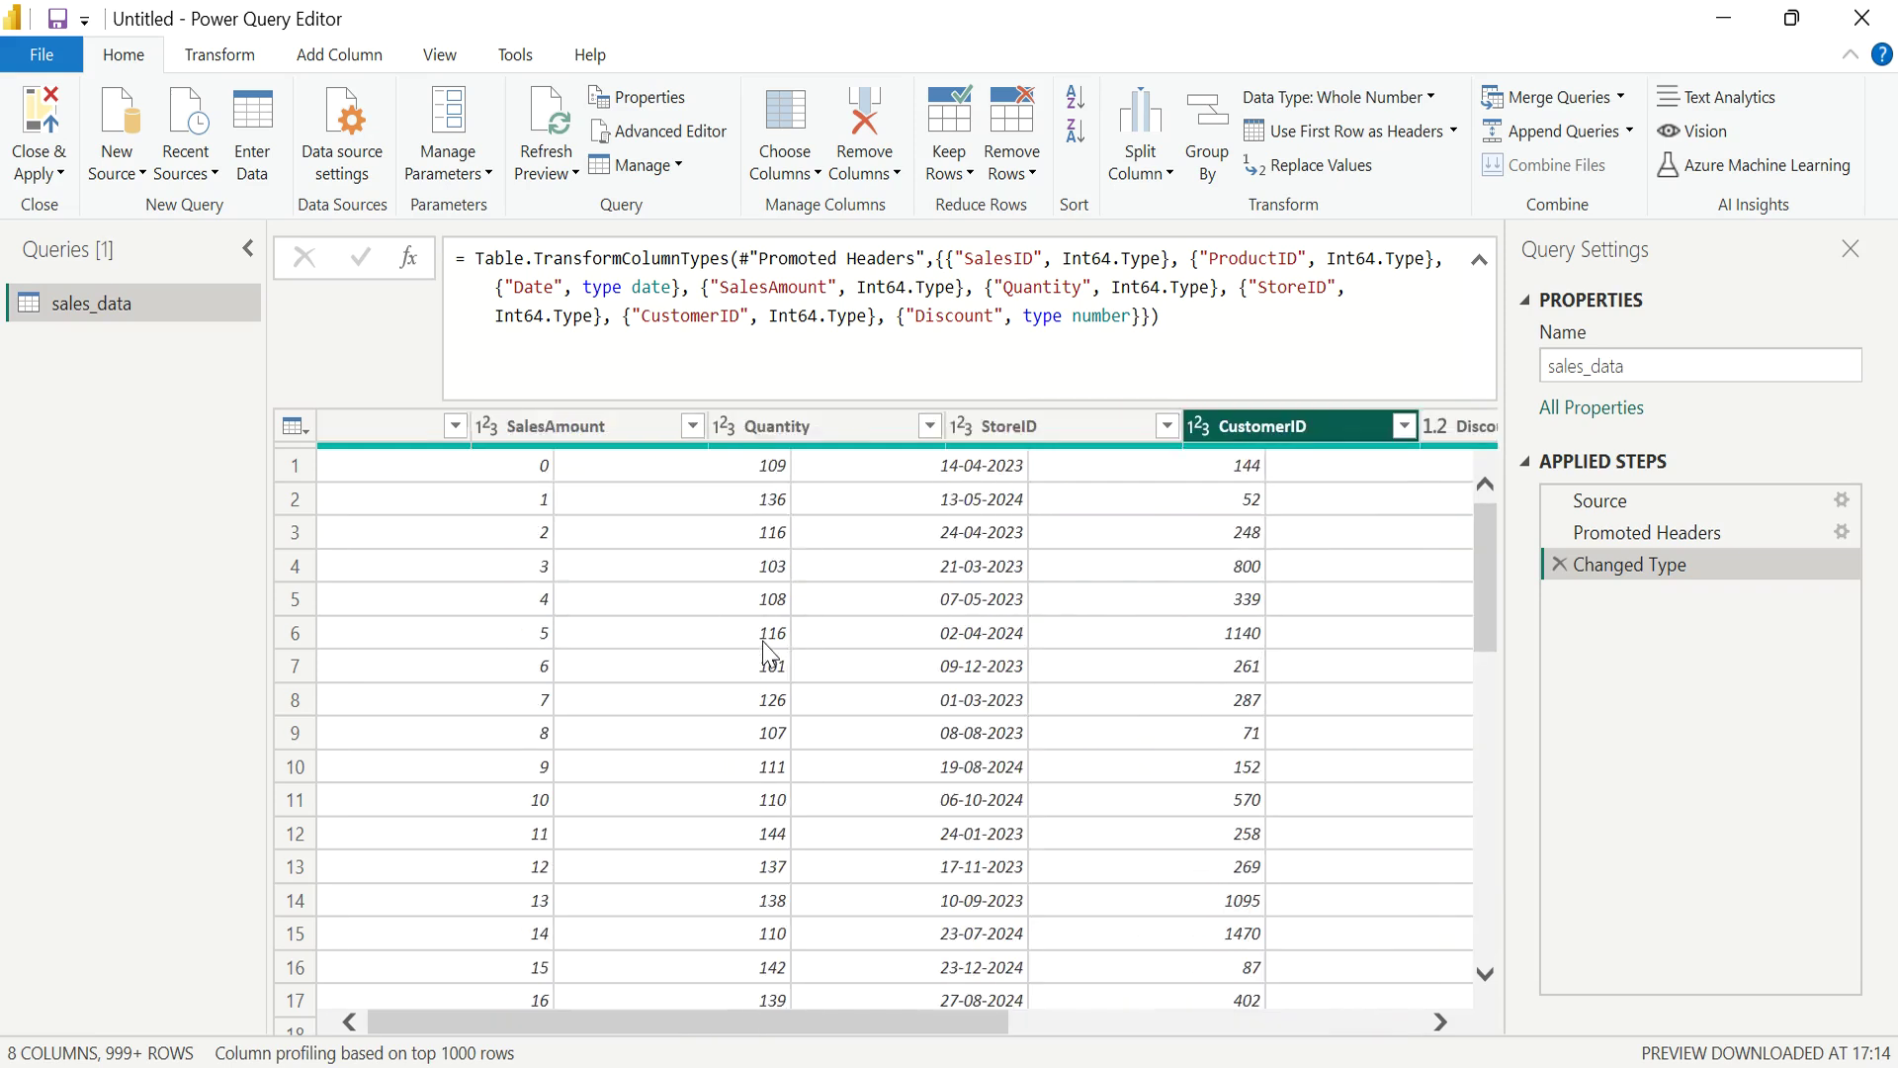
Import product_data.csv as a new query, keeping the comma delimiter and default detection settings.
{"action": "left_click", "coordinate": [118, 171]}
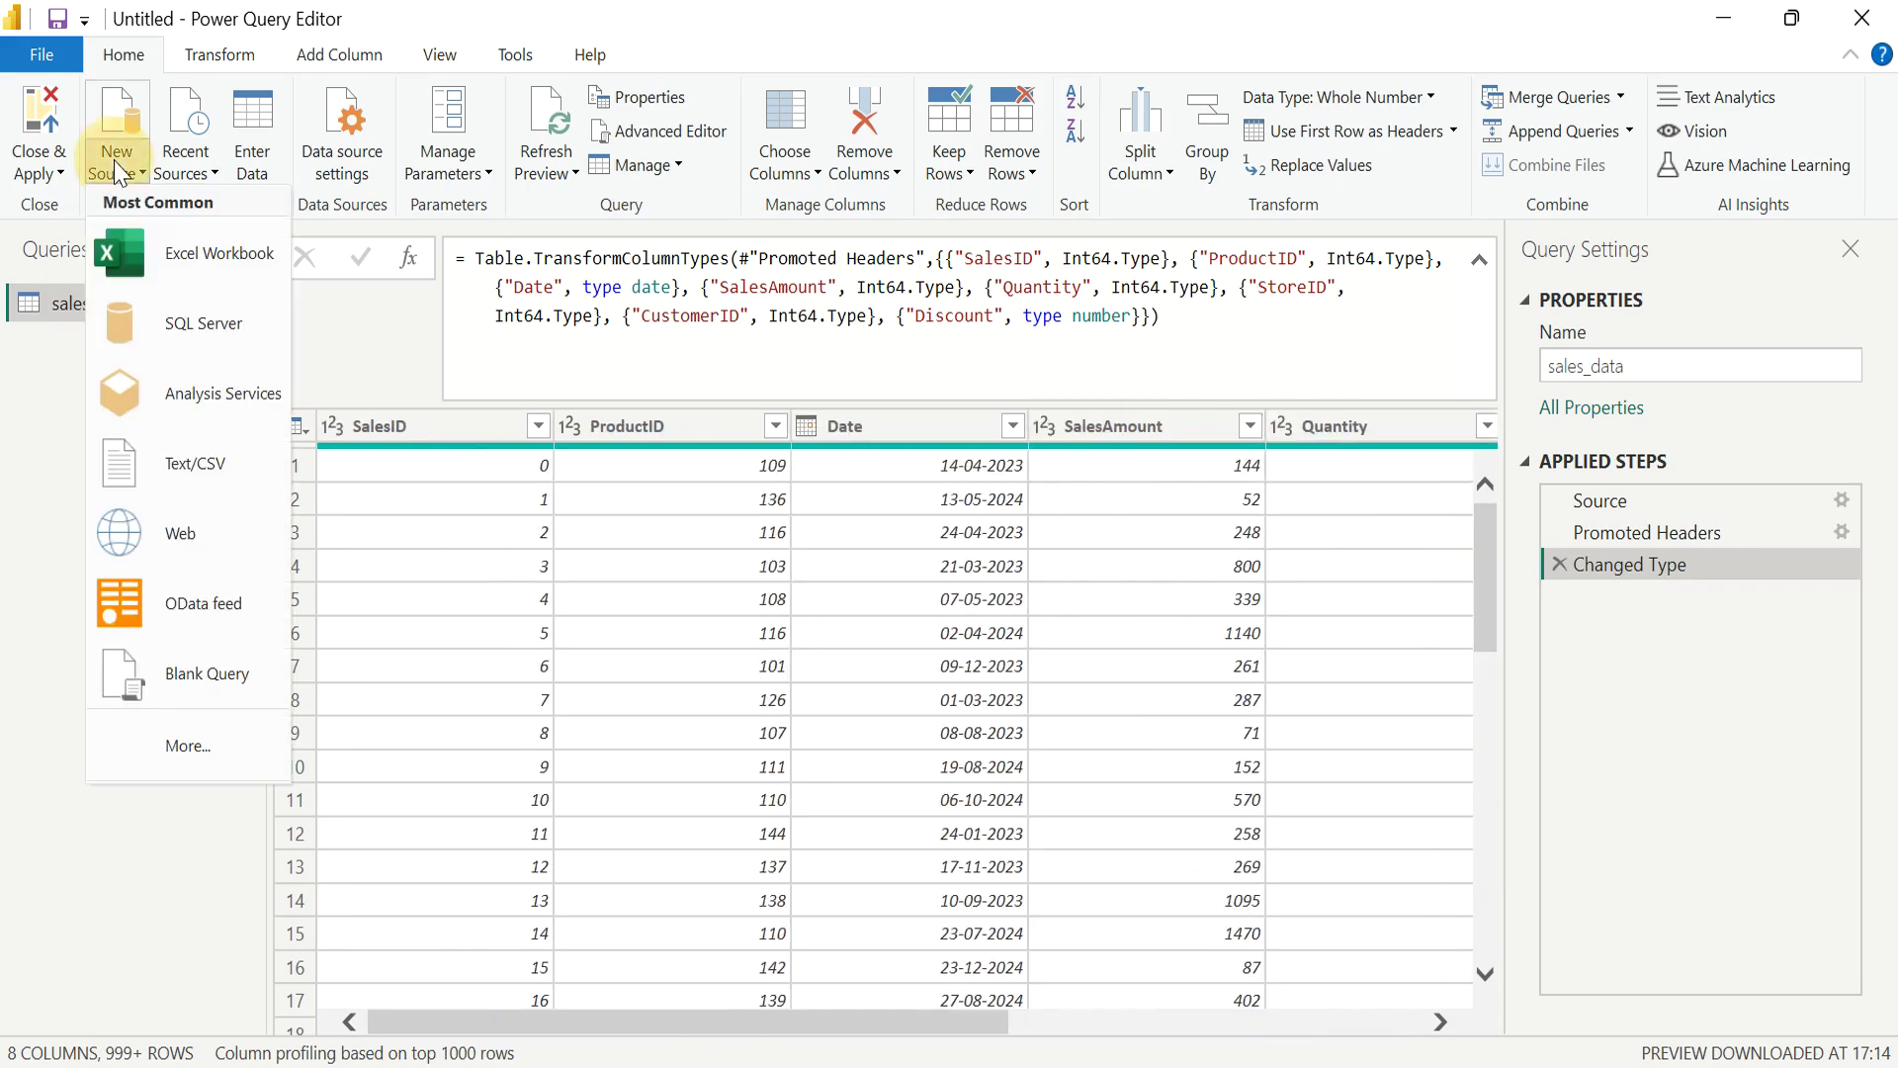
{"action": "left_click", "coordinate": [173, 465]}
{"action": "left_click", "coordinate": [391, 308]}
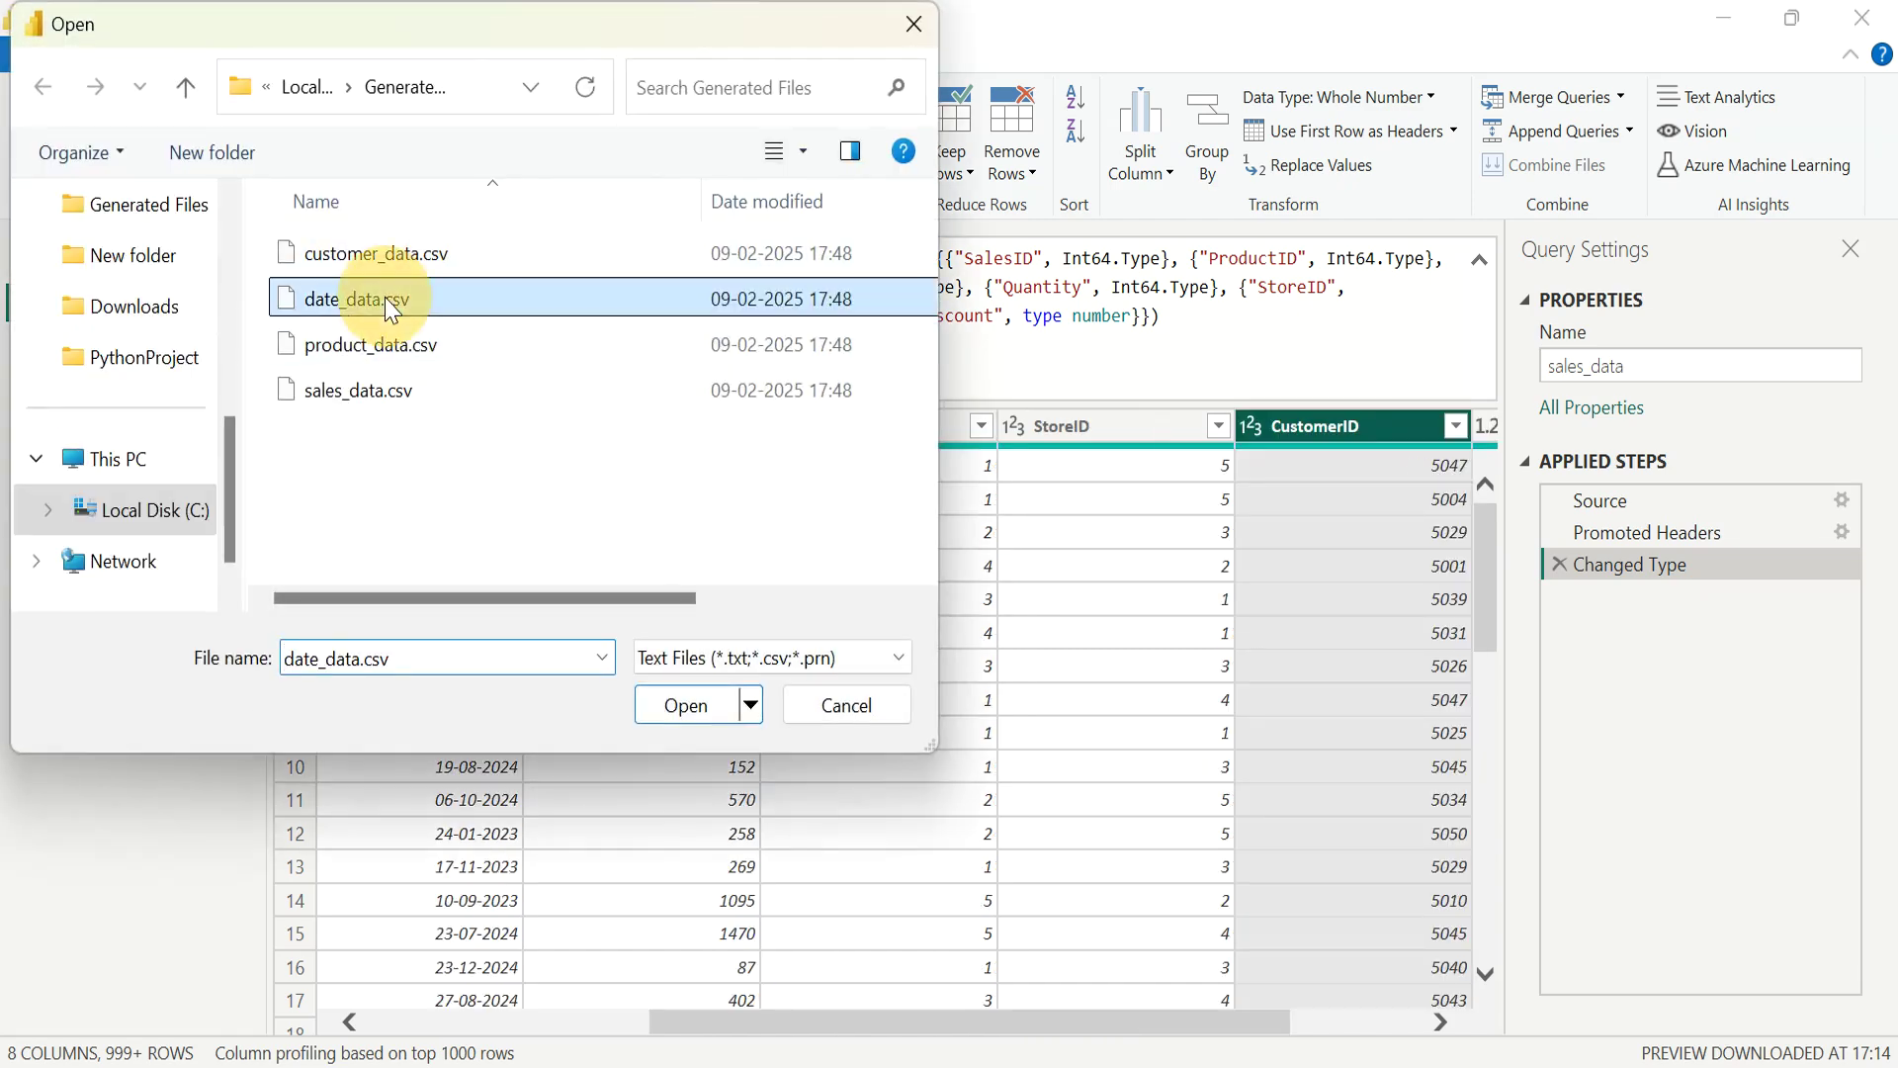
{"action": "left_click", "coordinate": [375, 253]}
{"action": "left_click", "coordinate": [392, 351]}
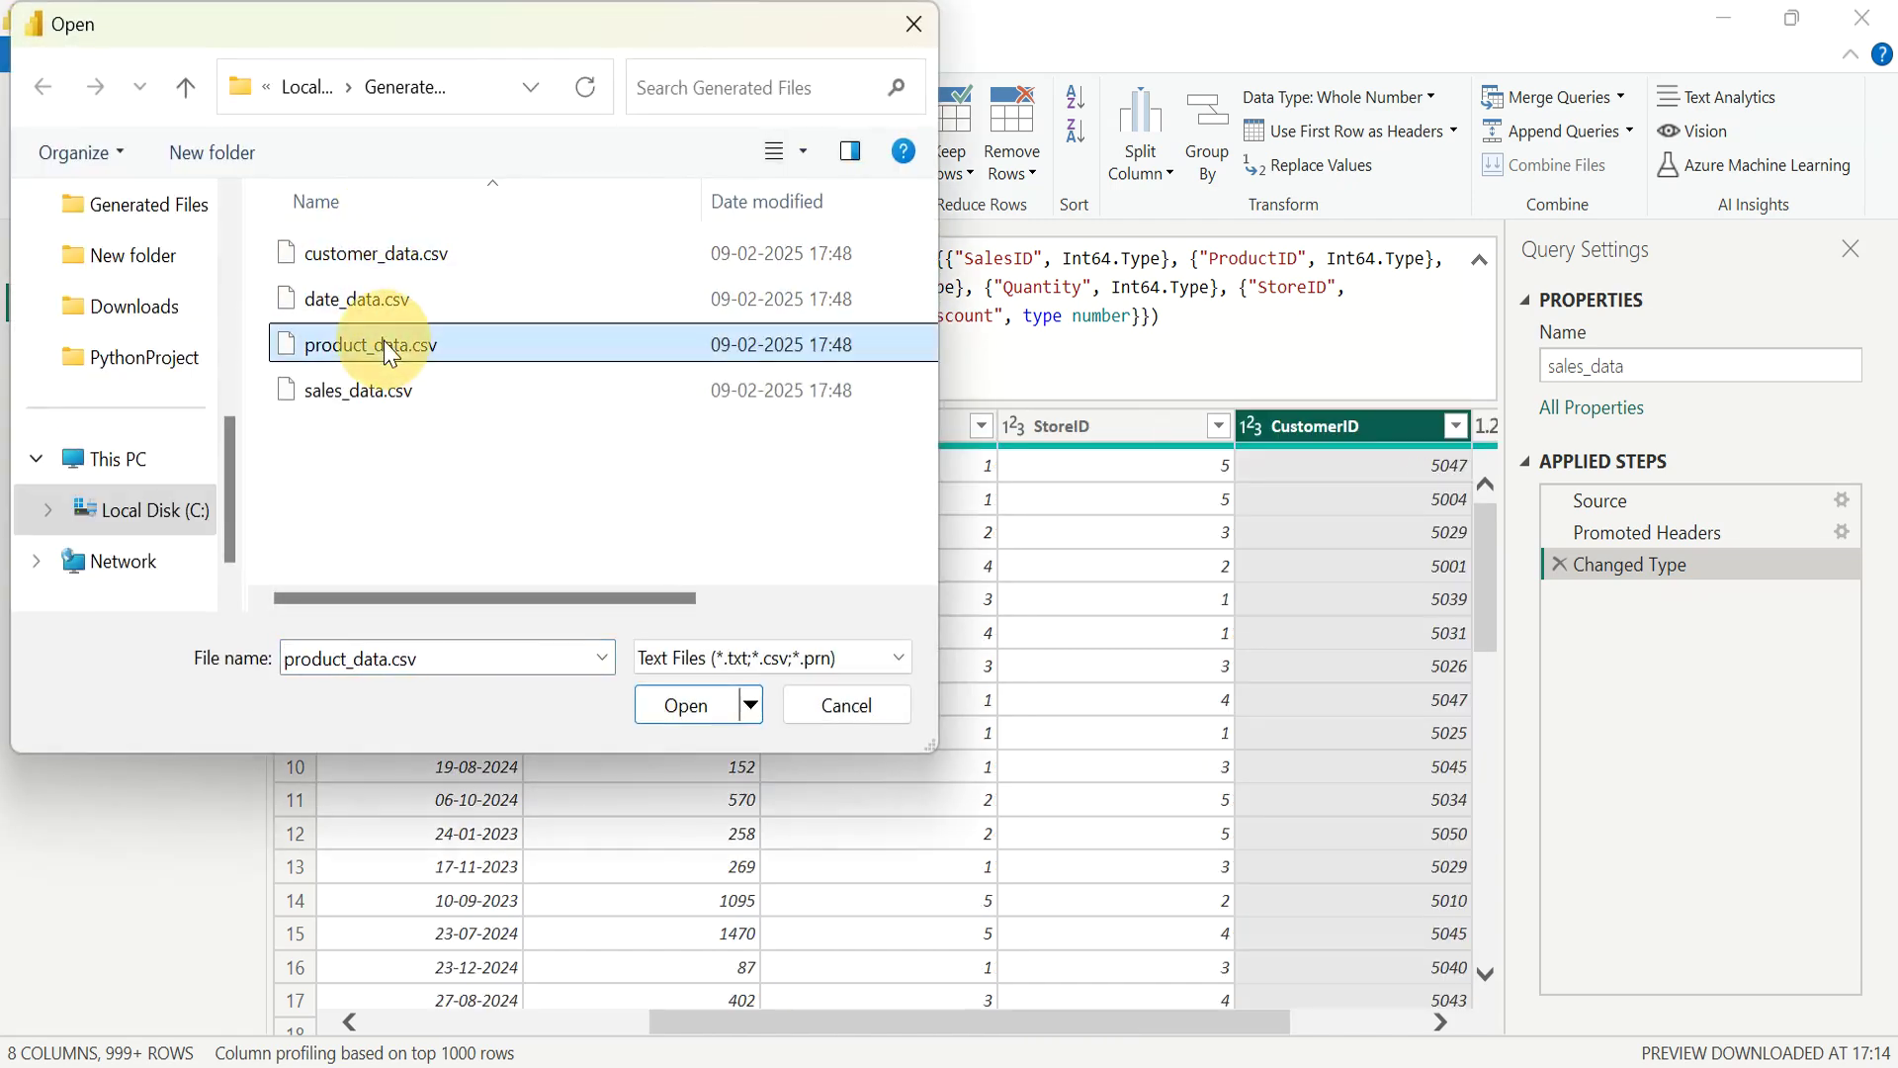
{"action": "left_click", "coordinate": [689, 706]}
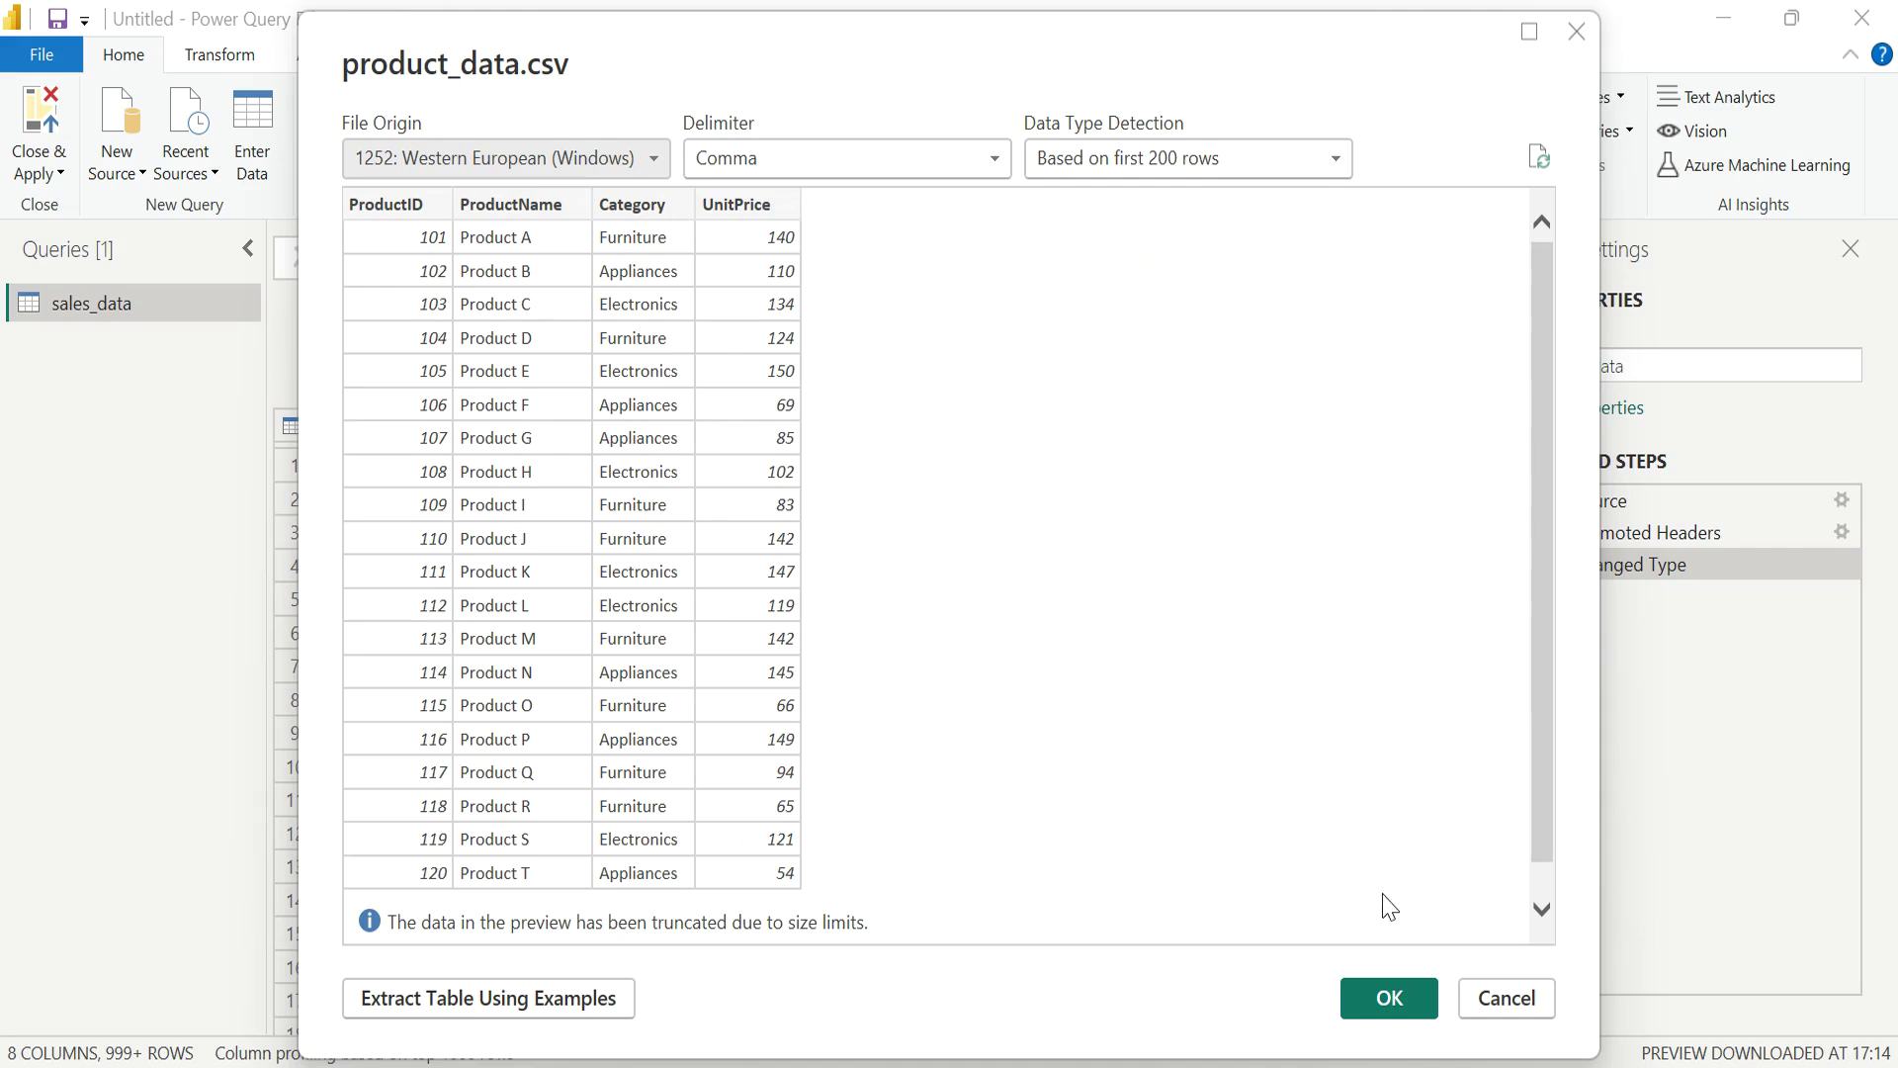
{"action": "left_click", "coordinate": [1387, 996]}
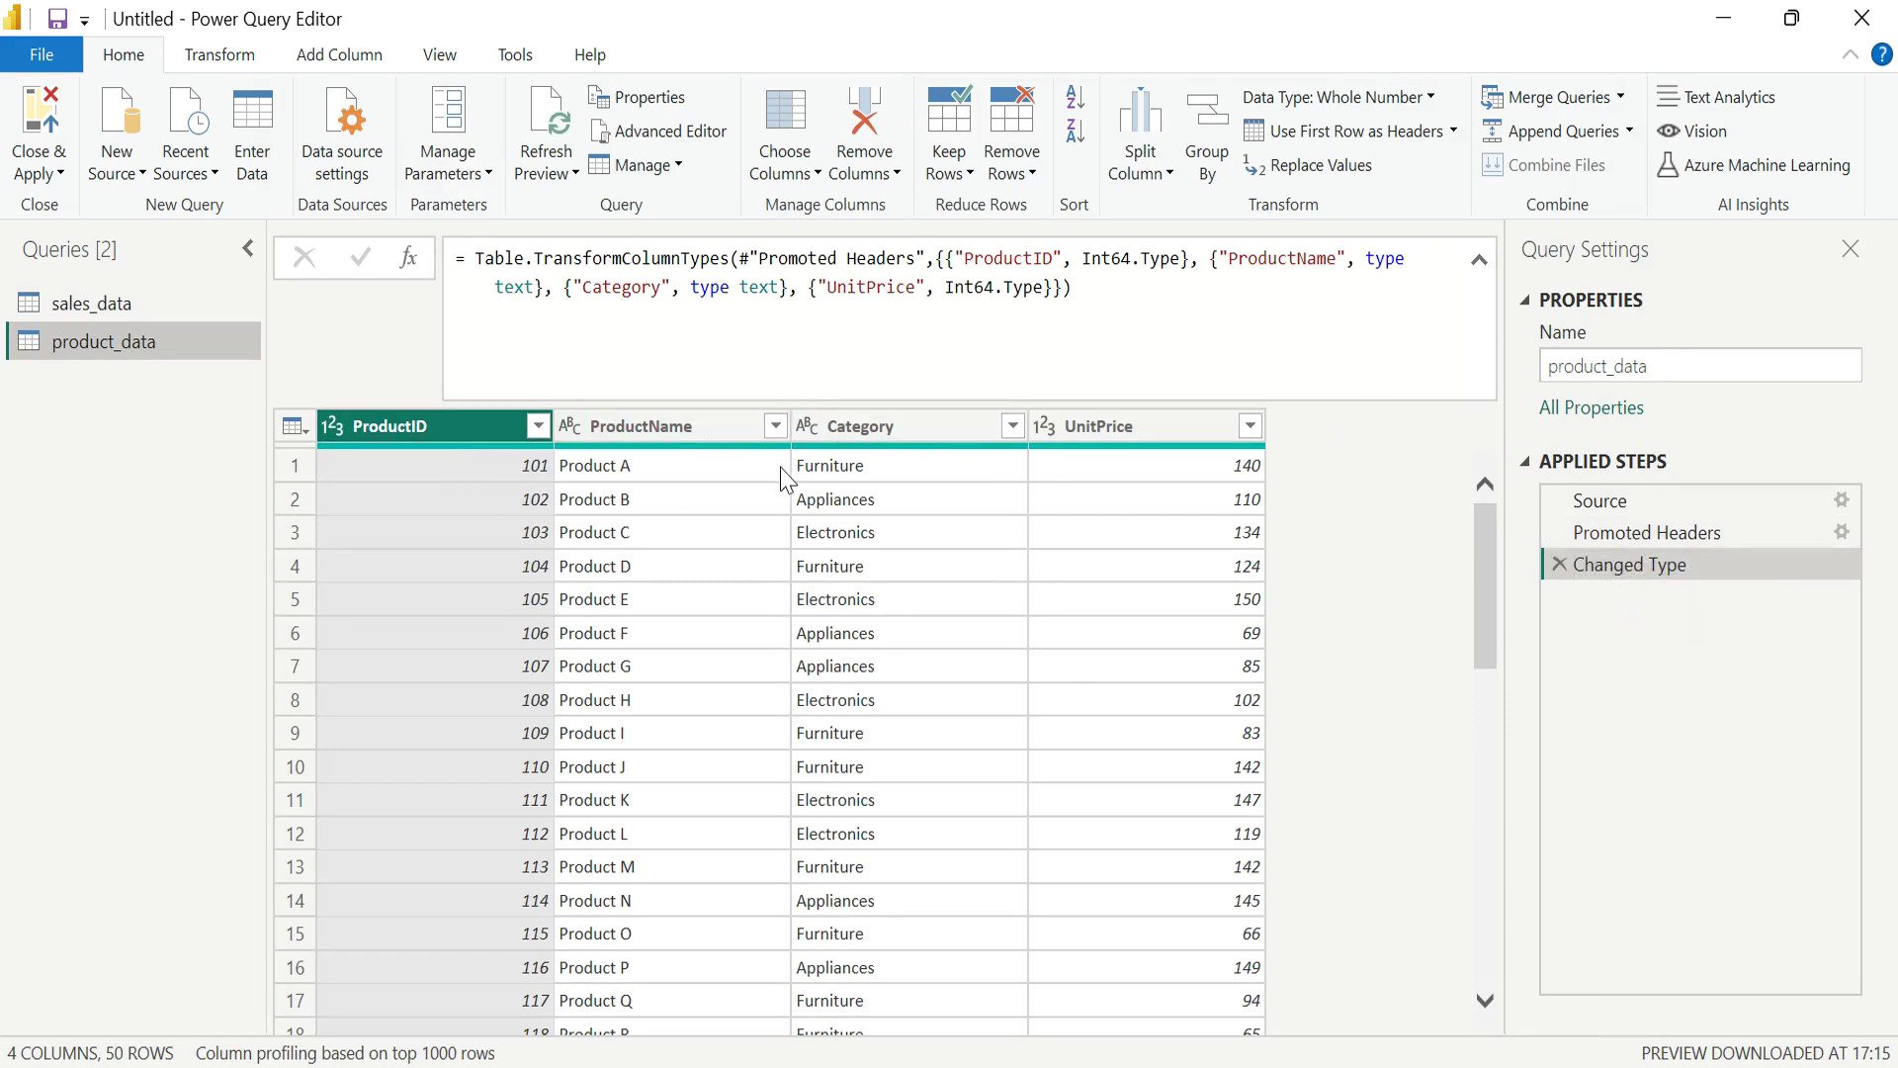
Import customer_data.csv from the same folder as another new query with its default settings.
{"action": "left_click", "coordinate": [114, 170]}
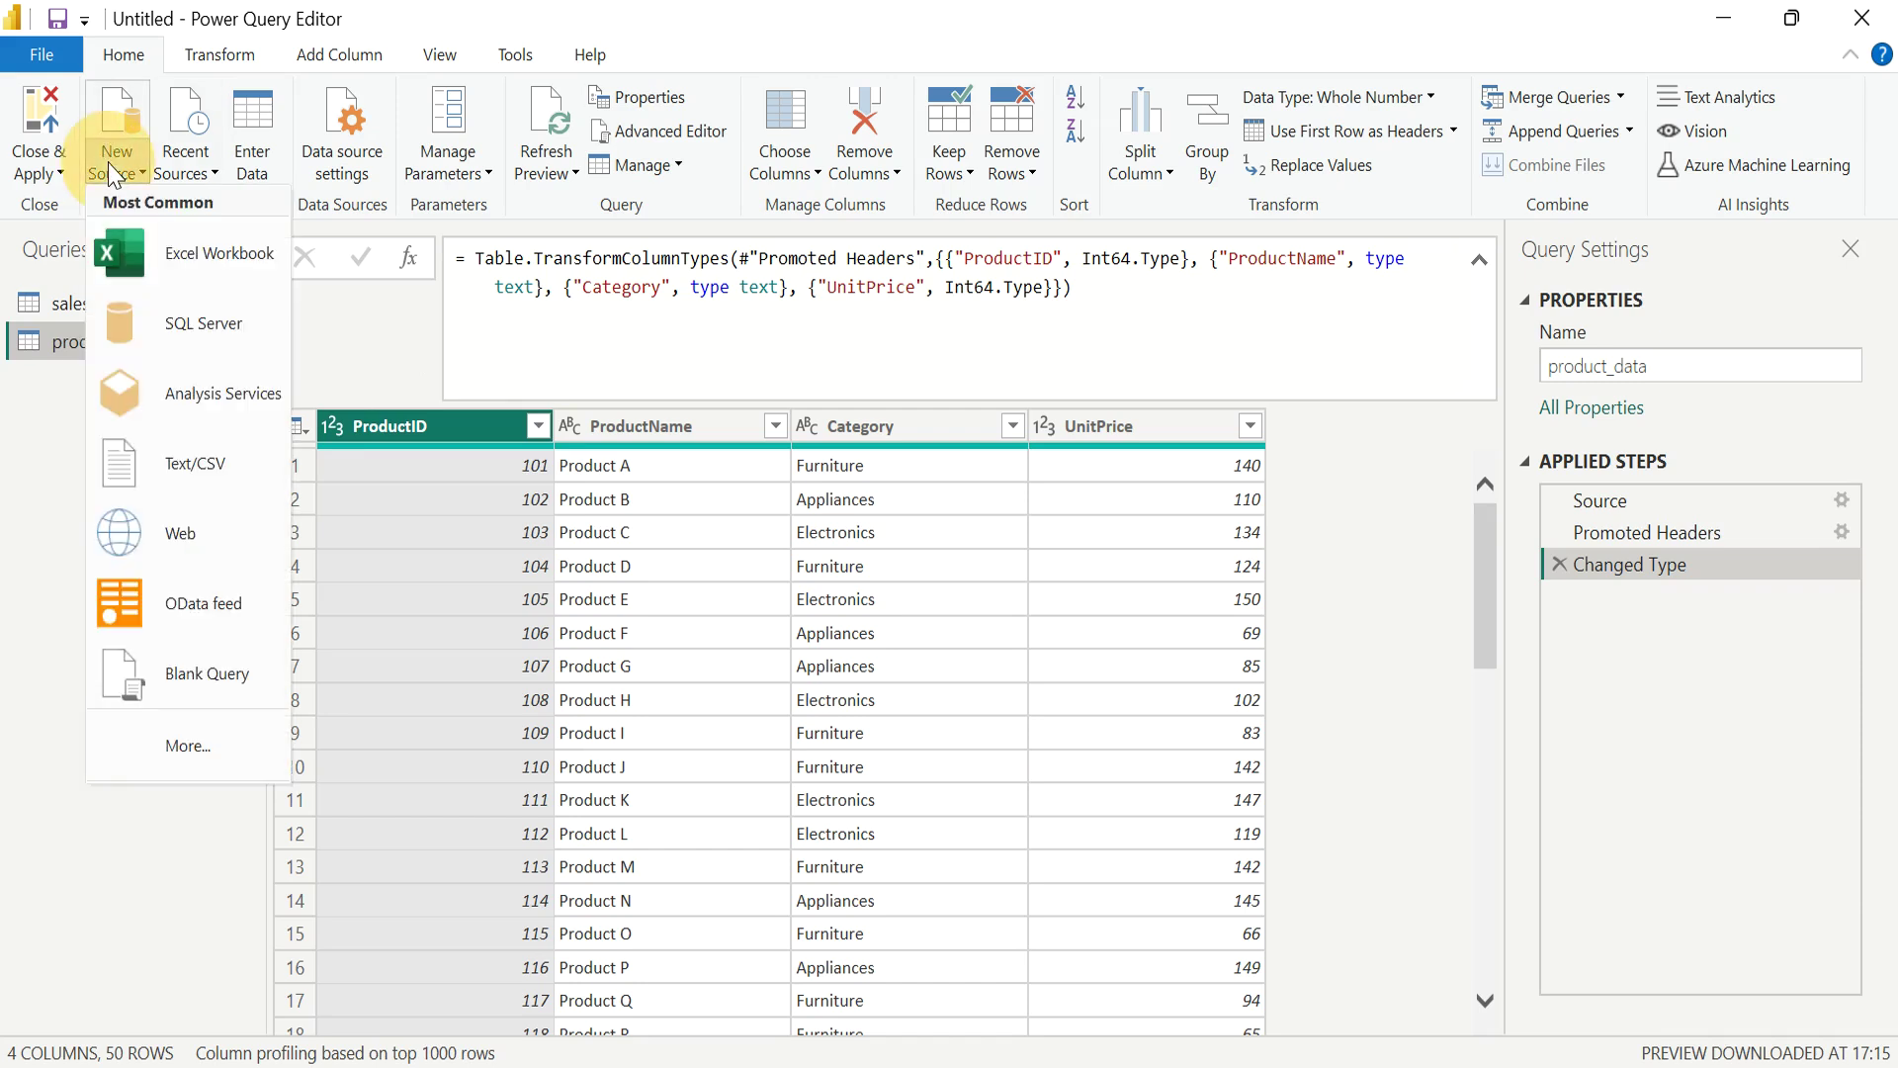
{"action": "left_click", "coordinate": [199, 491]}
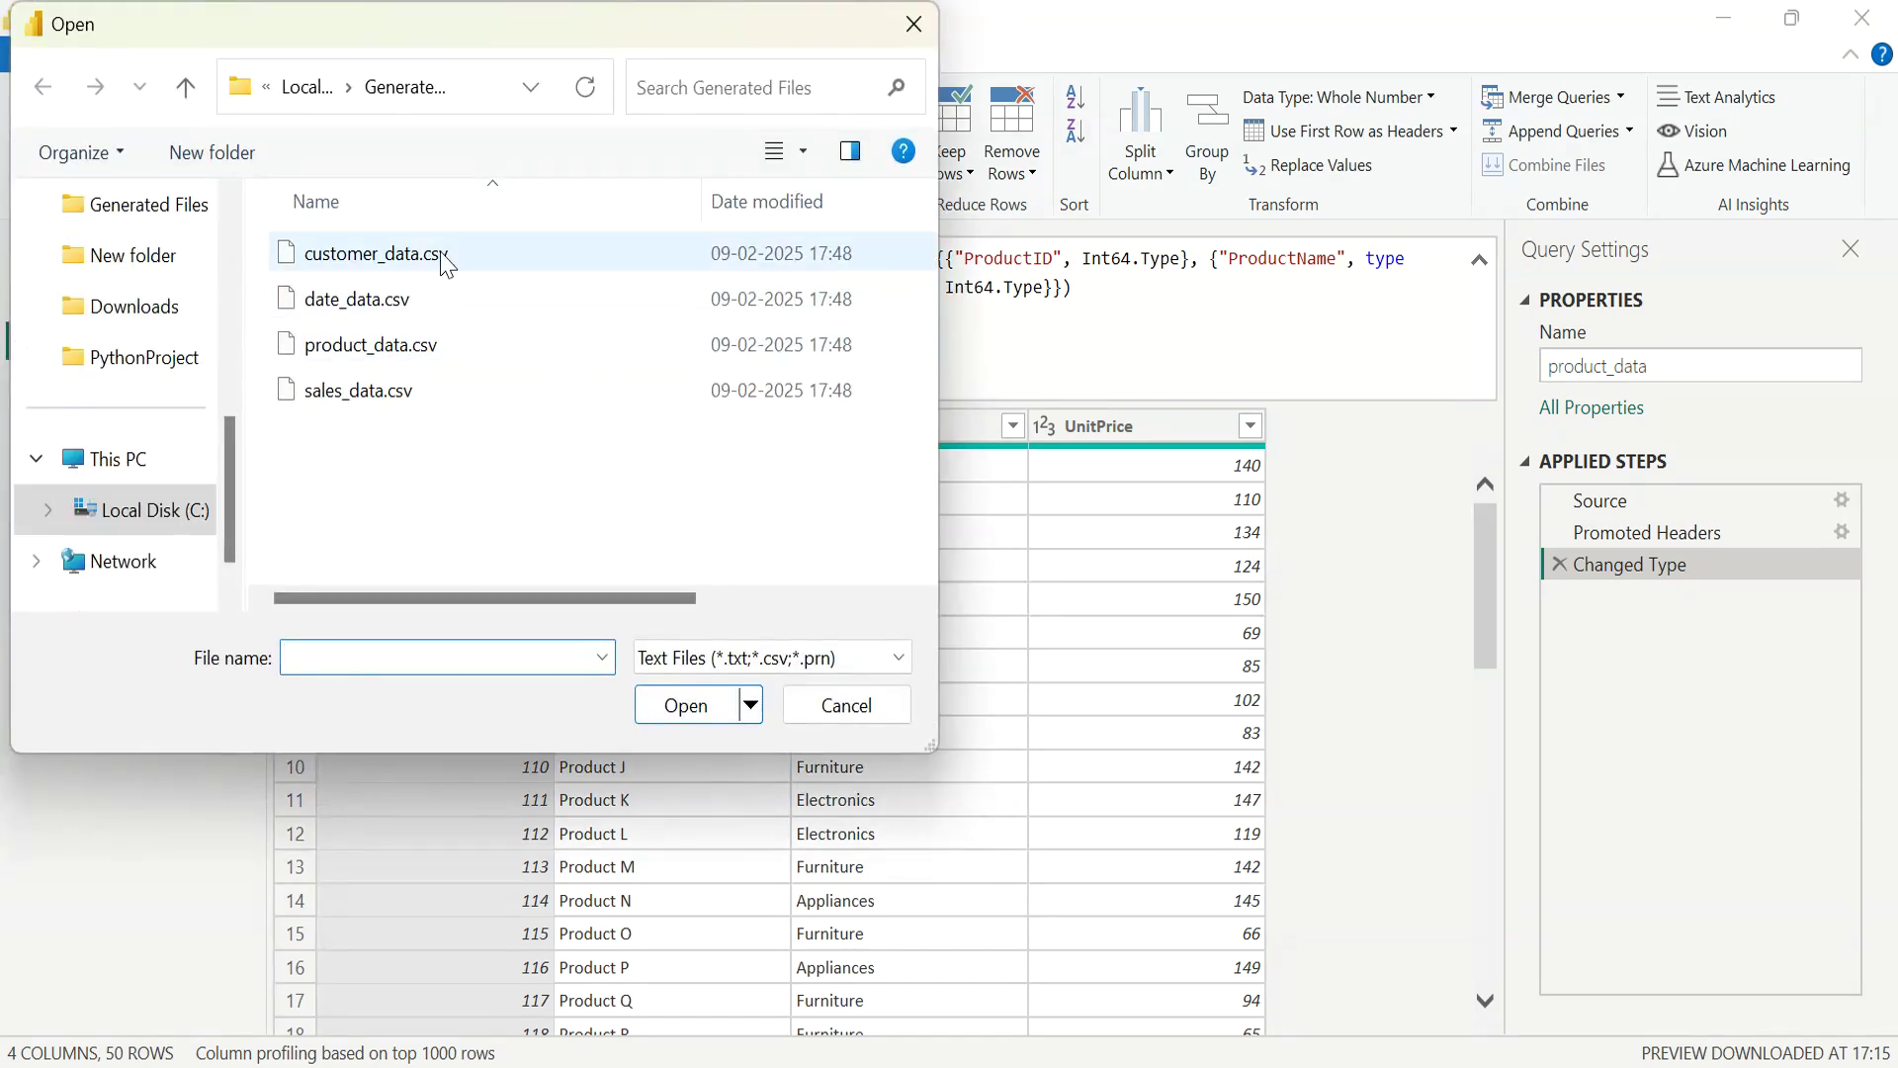
{"action": "left_click", "coordinate": [447, 262]}
{"action": "left_click", "coordinate": [714, 698]}
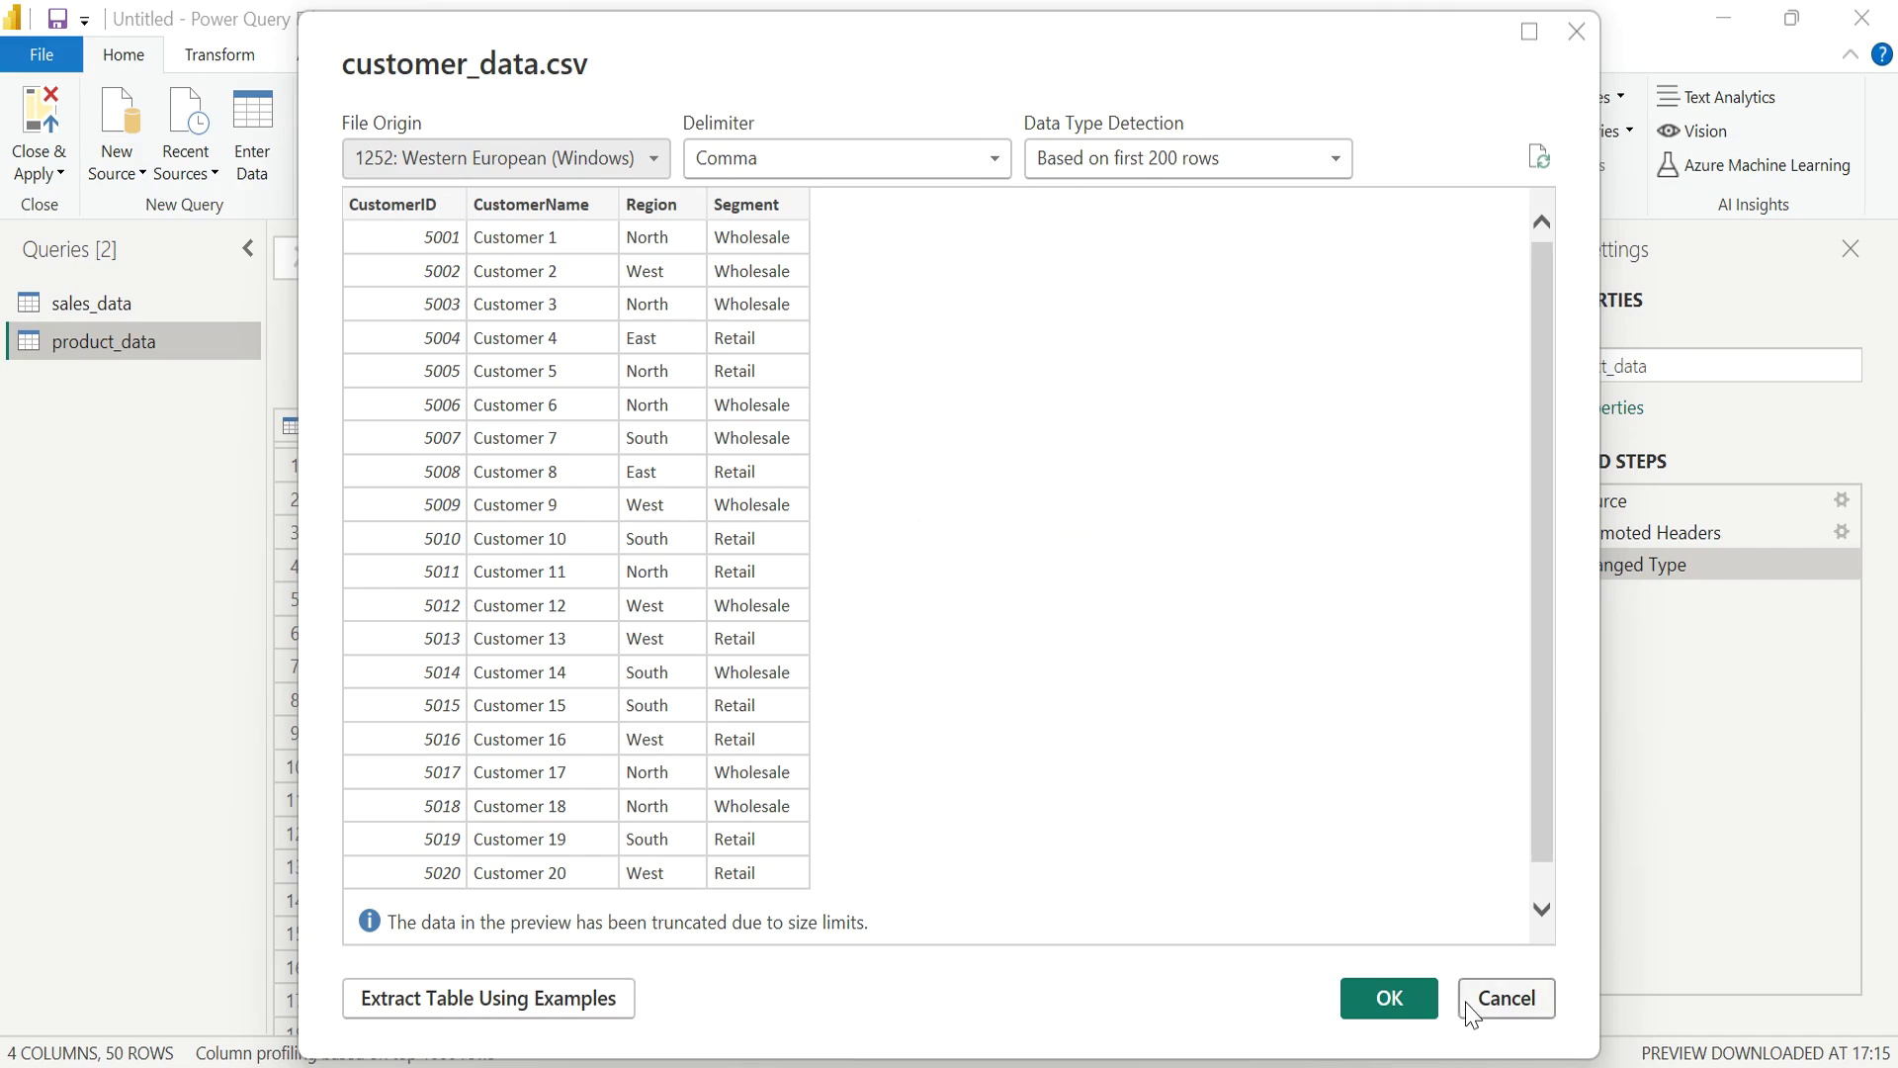
{"action": "left_click", "coordinate": [1423, 1001]}
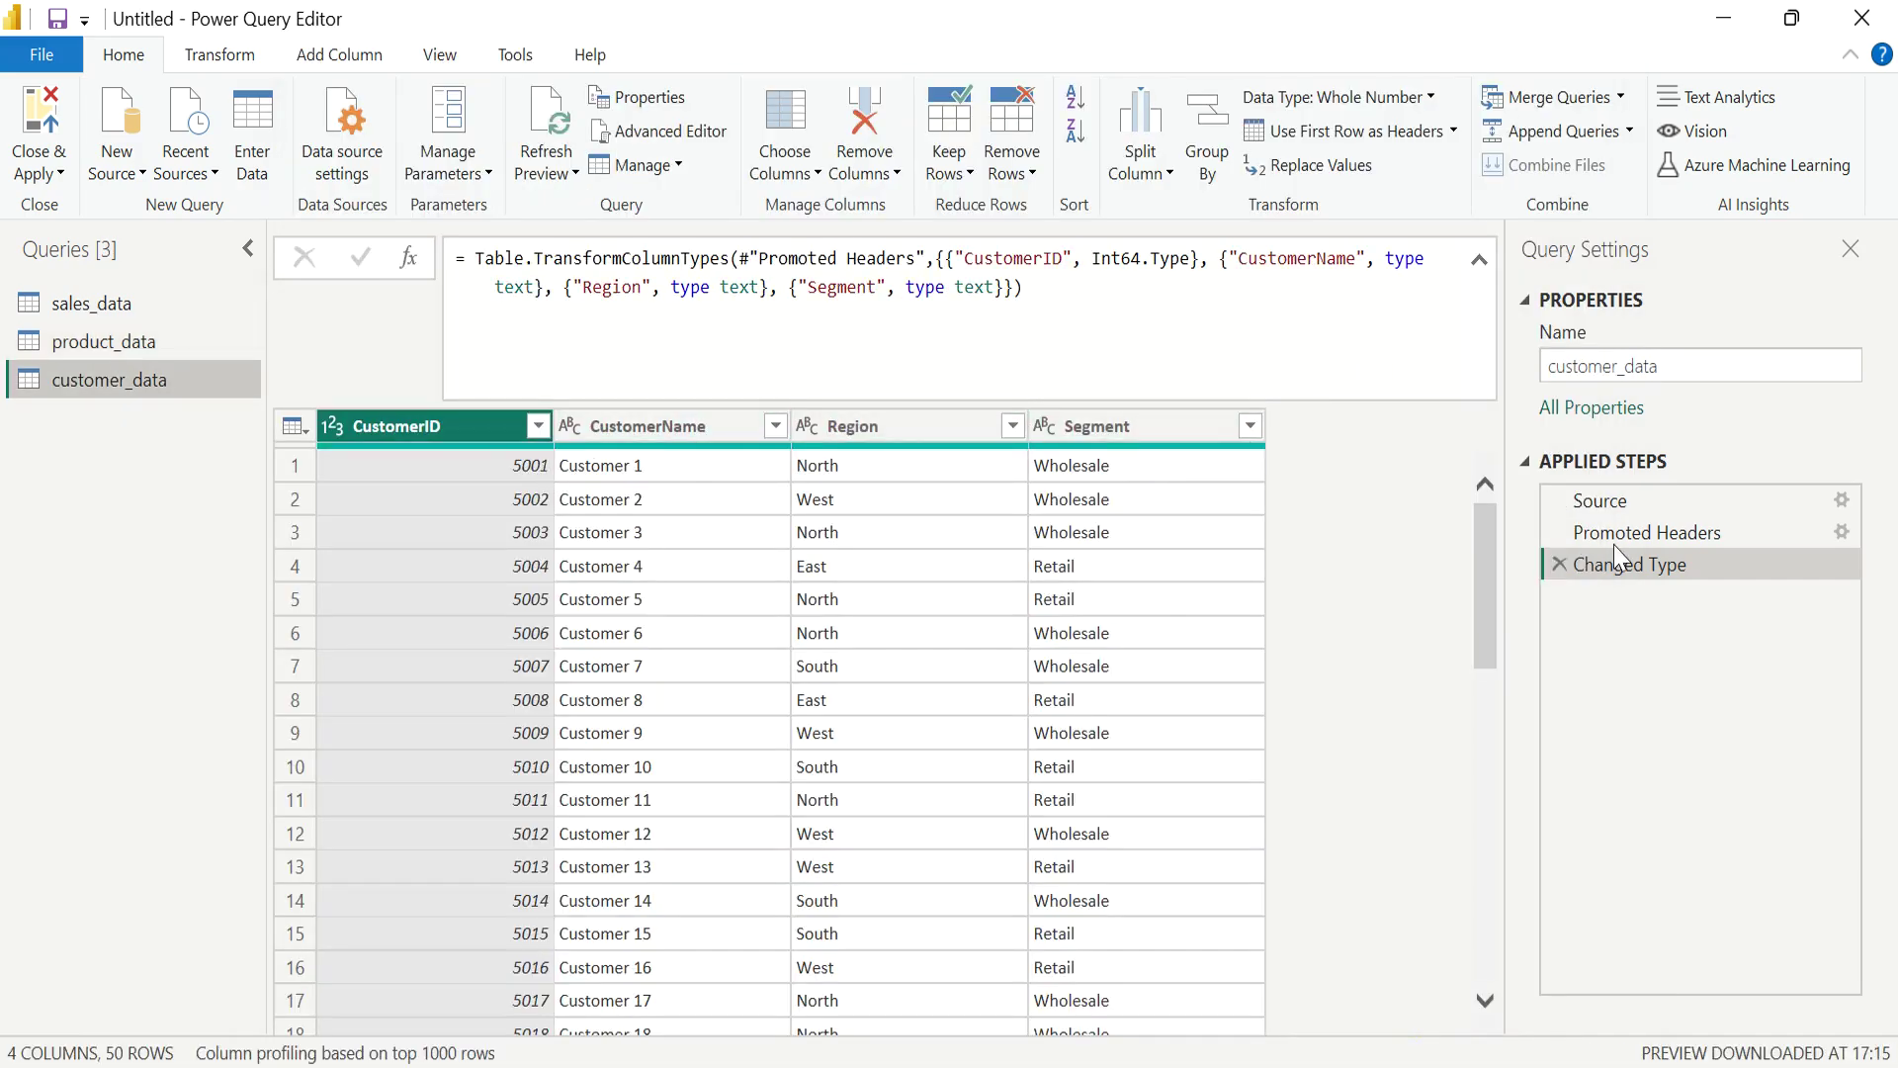
Rename the customer_data query as Customer Data, and shorten that name to Customer.
{"action": "left_click", "coordinate": [1684, 365]}
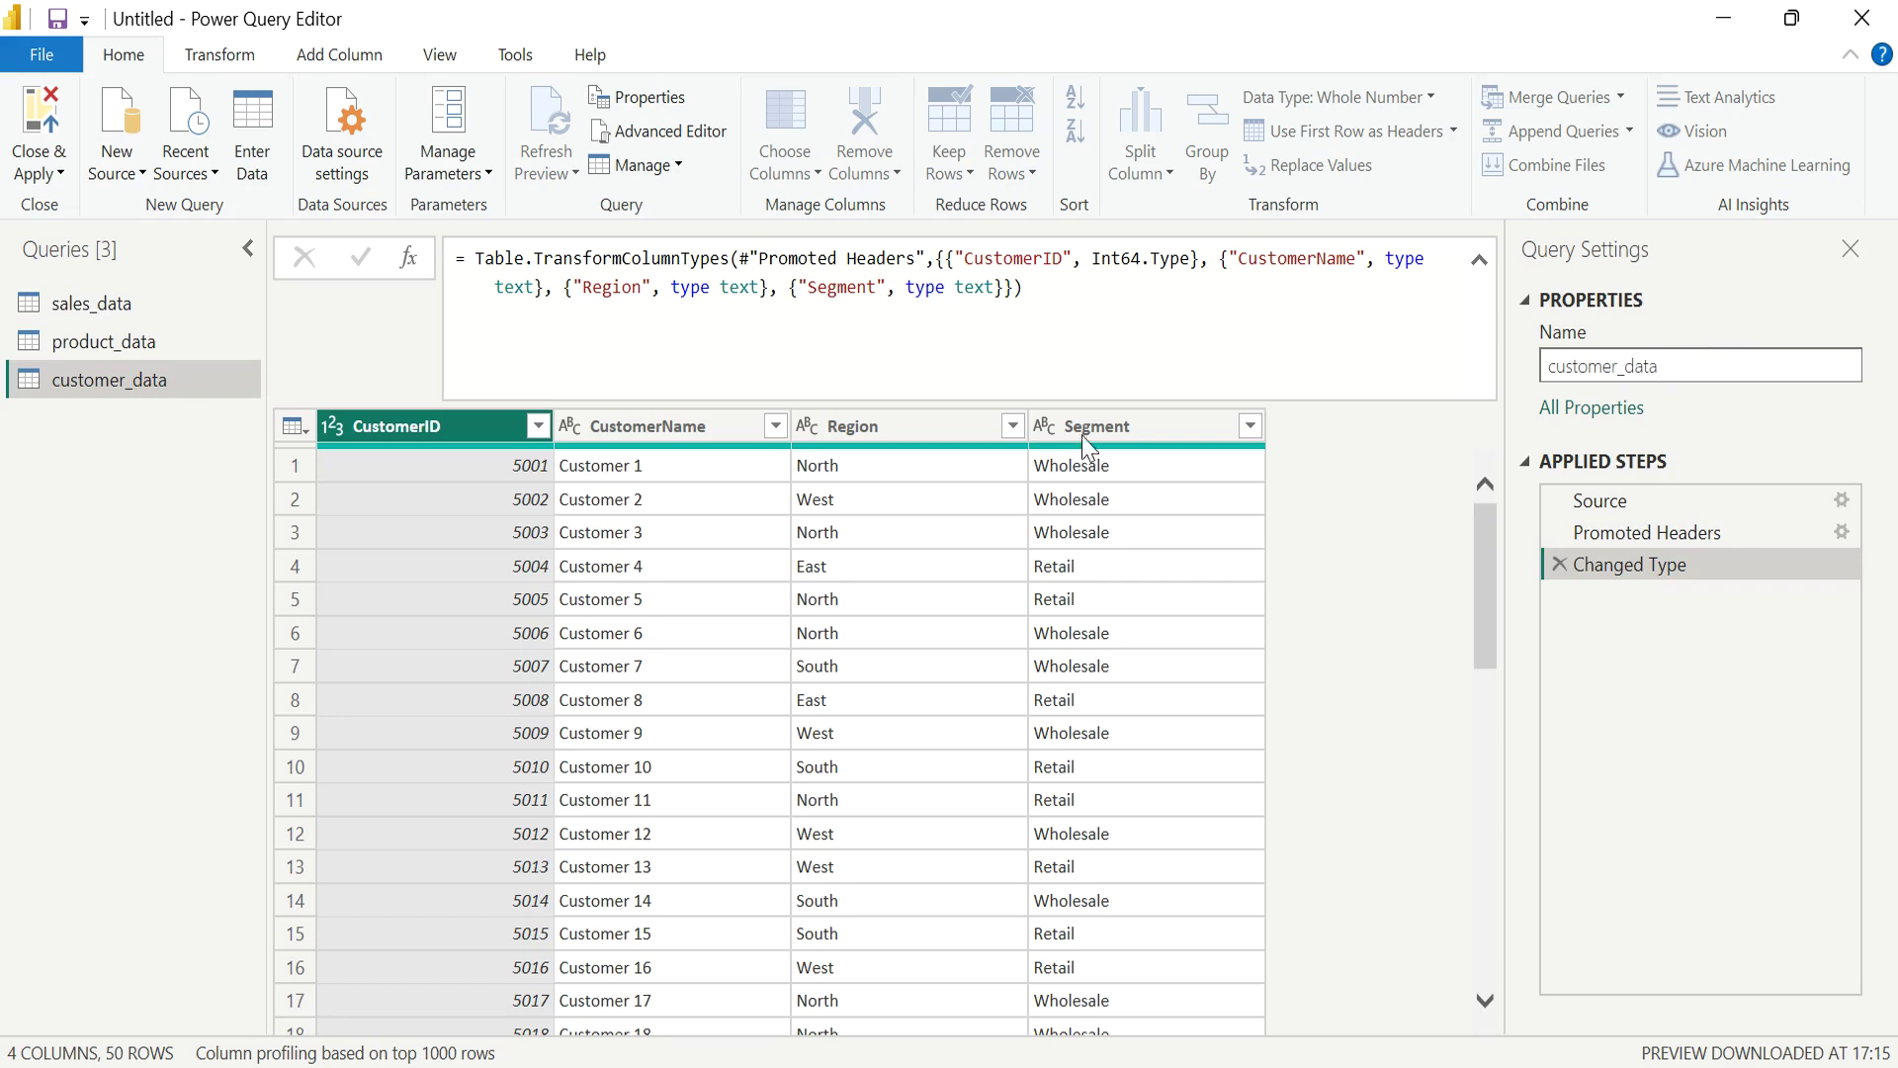
{"action": "key", "text": "ctrl+a"}
{"action": "key", "text": "BackSpace"}
{"action": "key", "text": "BackSpace"}
{"action": "key", "text": "BackSpace"}
{"action": "key", "text": "BackSpace"}
{"action": "key", "text": "BackSpace"}
{"action": "key", "text": "BackSpace"}
{"action": "key", "text": "BackSpace"}
{"action": "key", "text": "BackSpace"}
{"action": "type", "text": "Customer Data"}
{"action": "key", "text": "Return"}
{"action": "double_click", "coordinate": [1645, 366]}
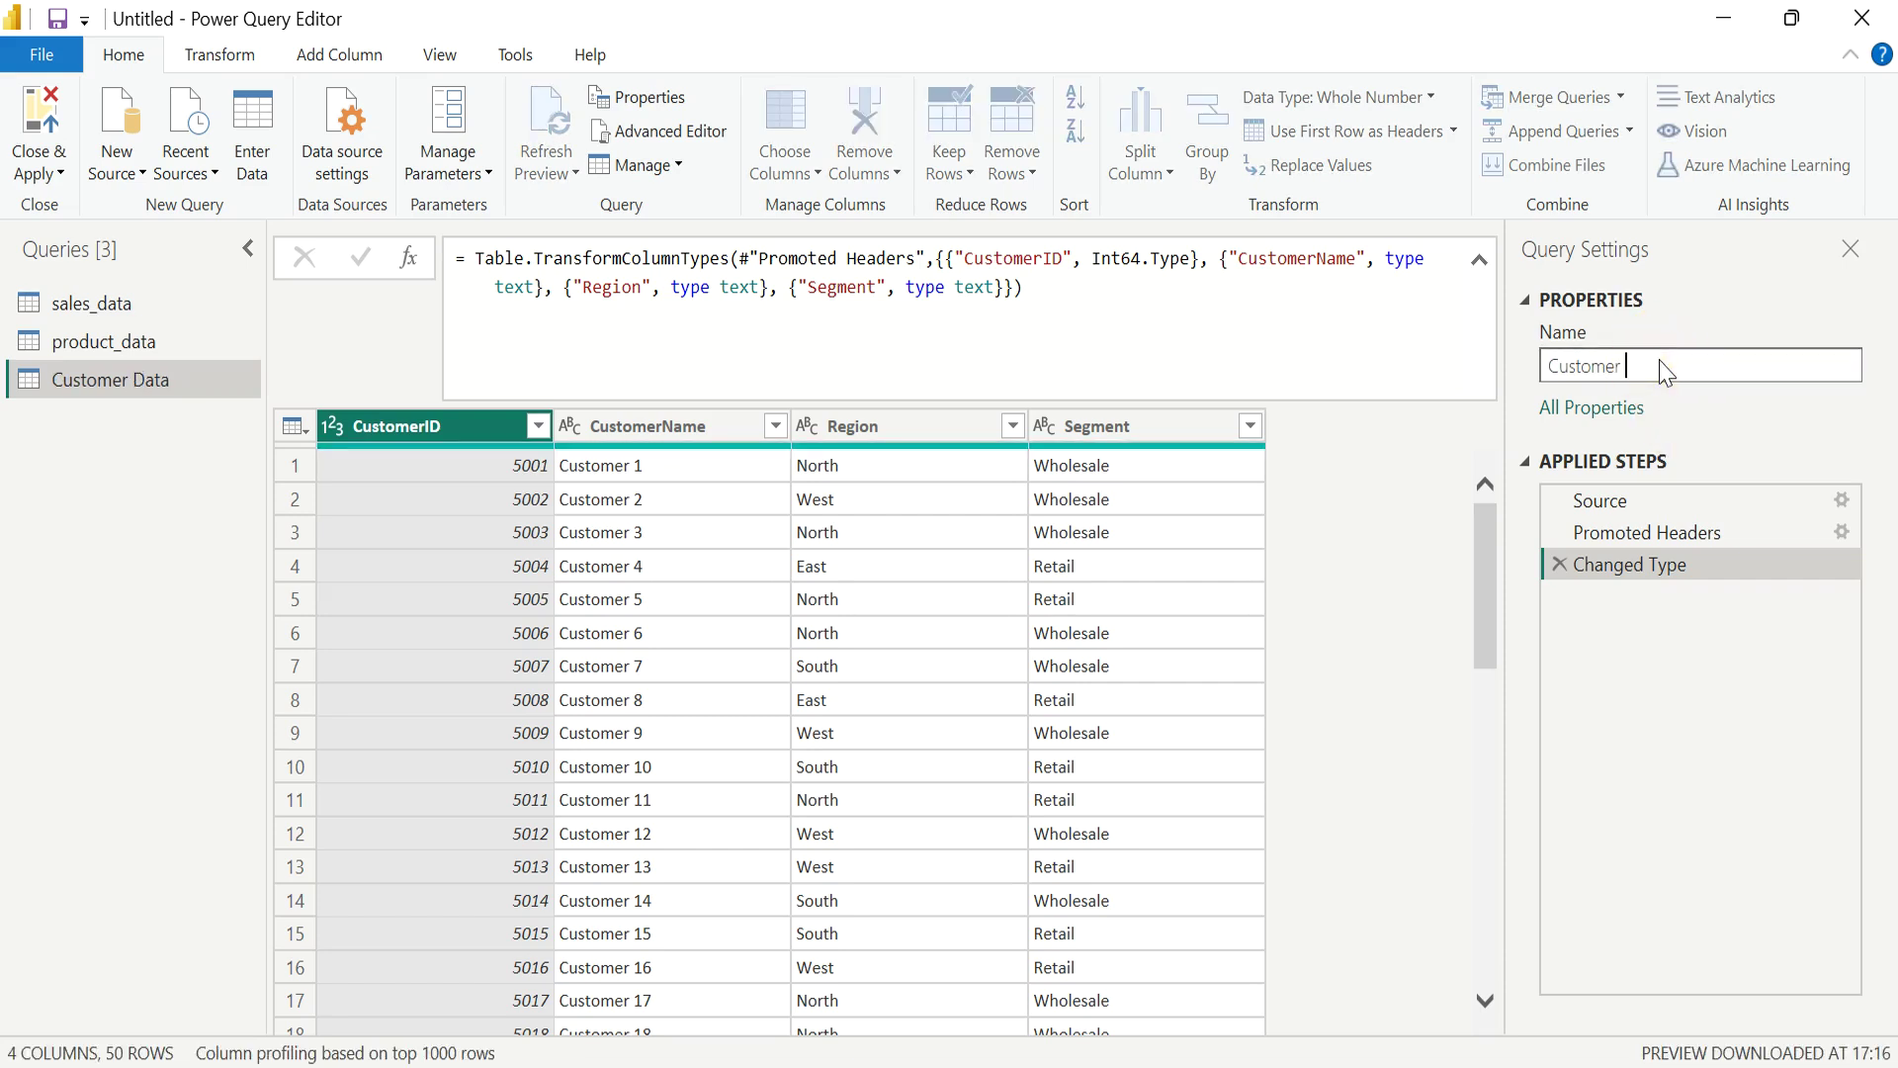
{"action": "left_click", "coordinate": [1700, 439]}
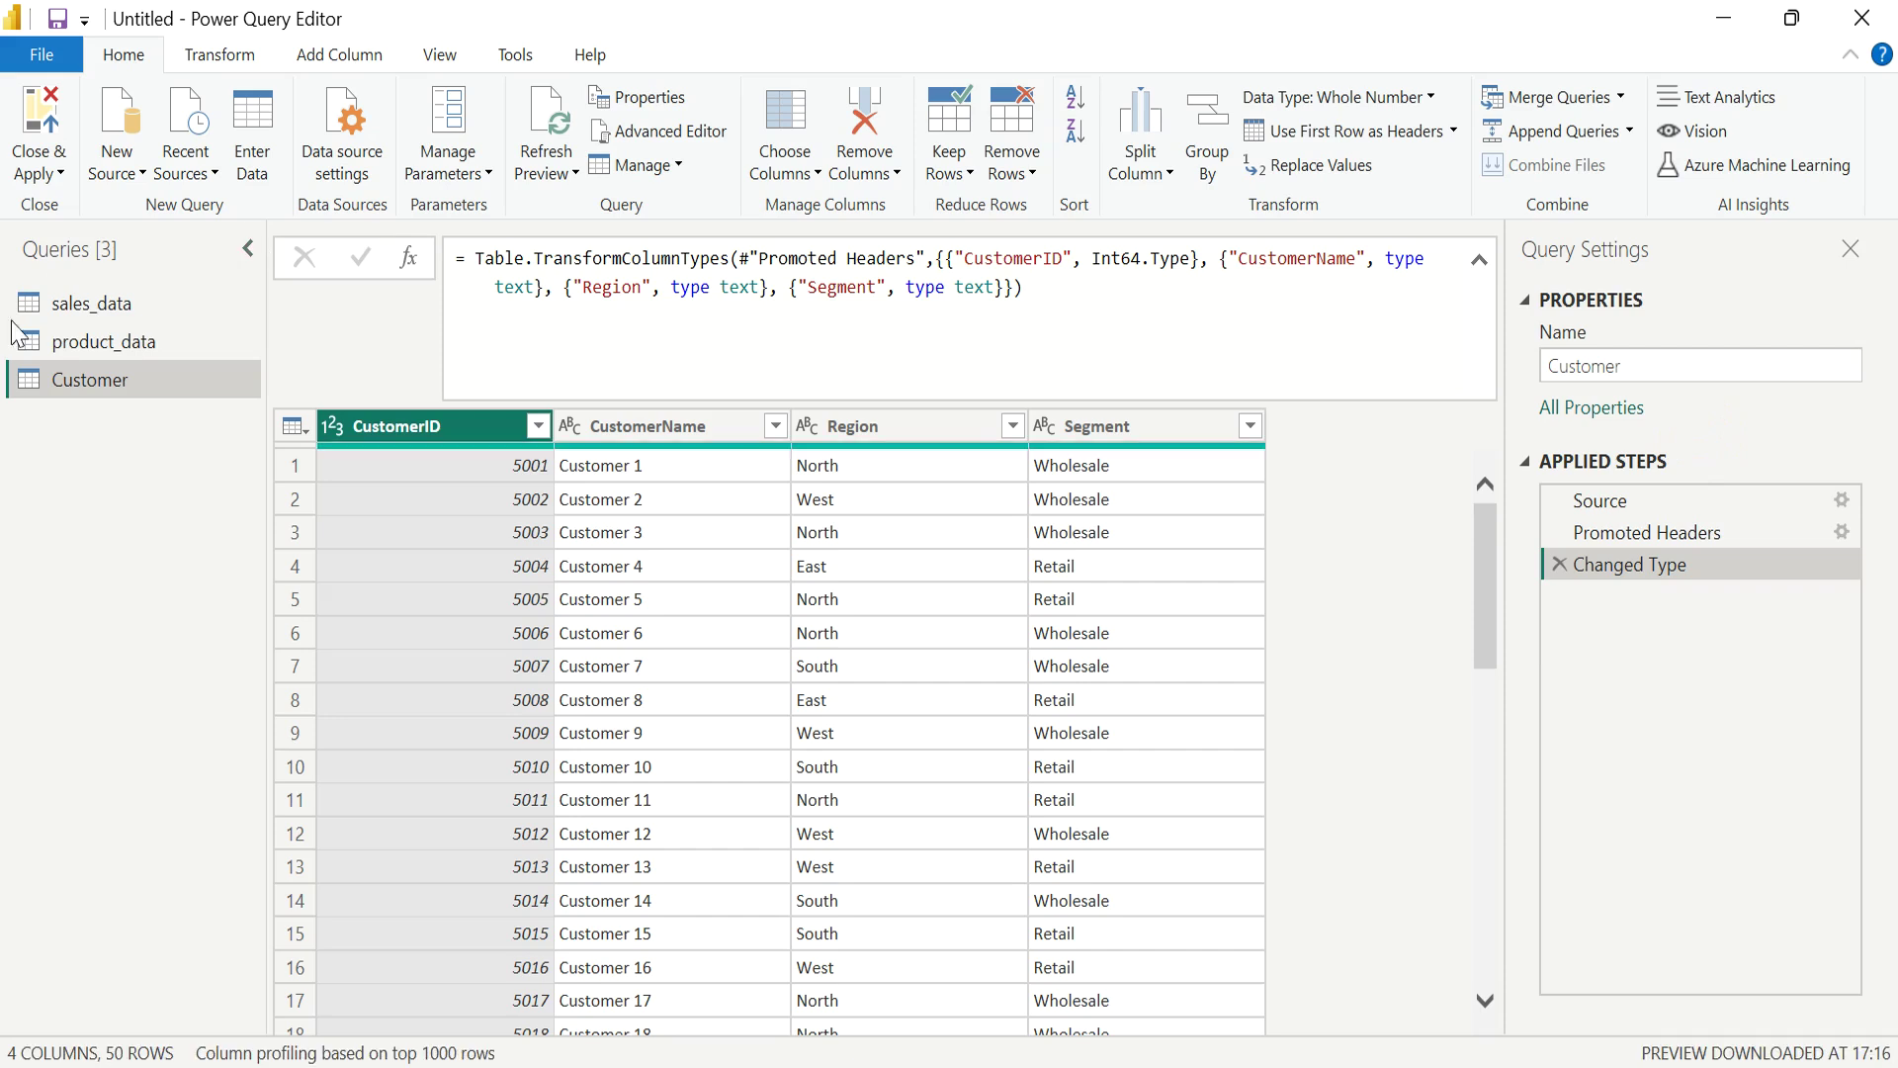
Rename the product_data query as Product.
{"action": "left_click", "coordinate": [158, 351]}
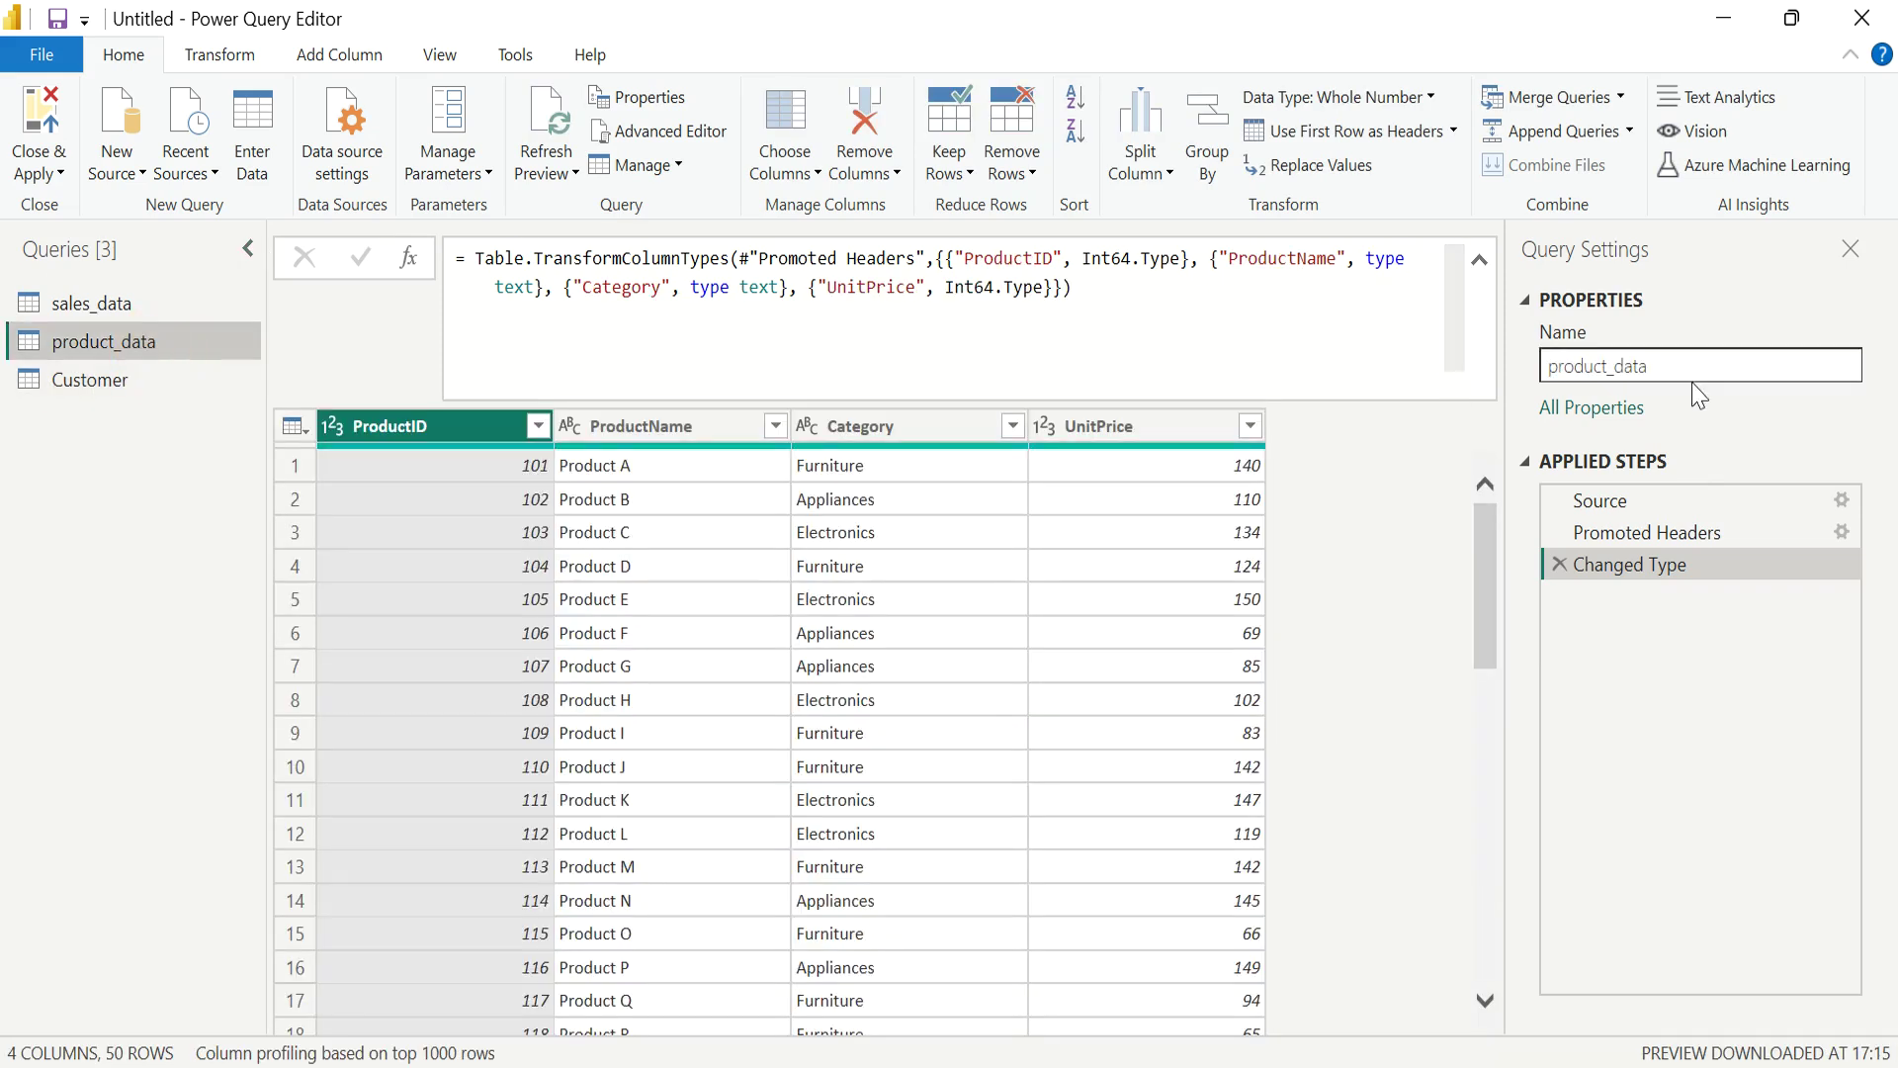
{"action": "left_click", "coordinate": [1691, 382]}
{"action": "left_click", "coordinate": [1692, 381]}
{"action": "double_click", "coordinate": [1683, 370]}
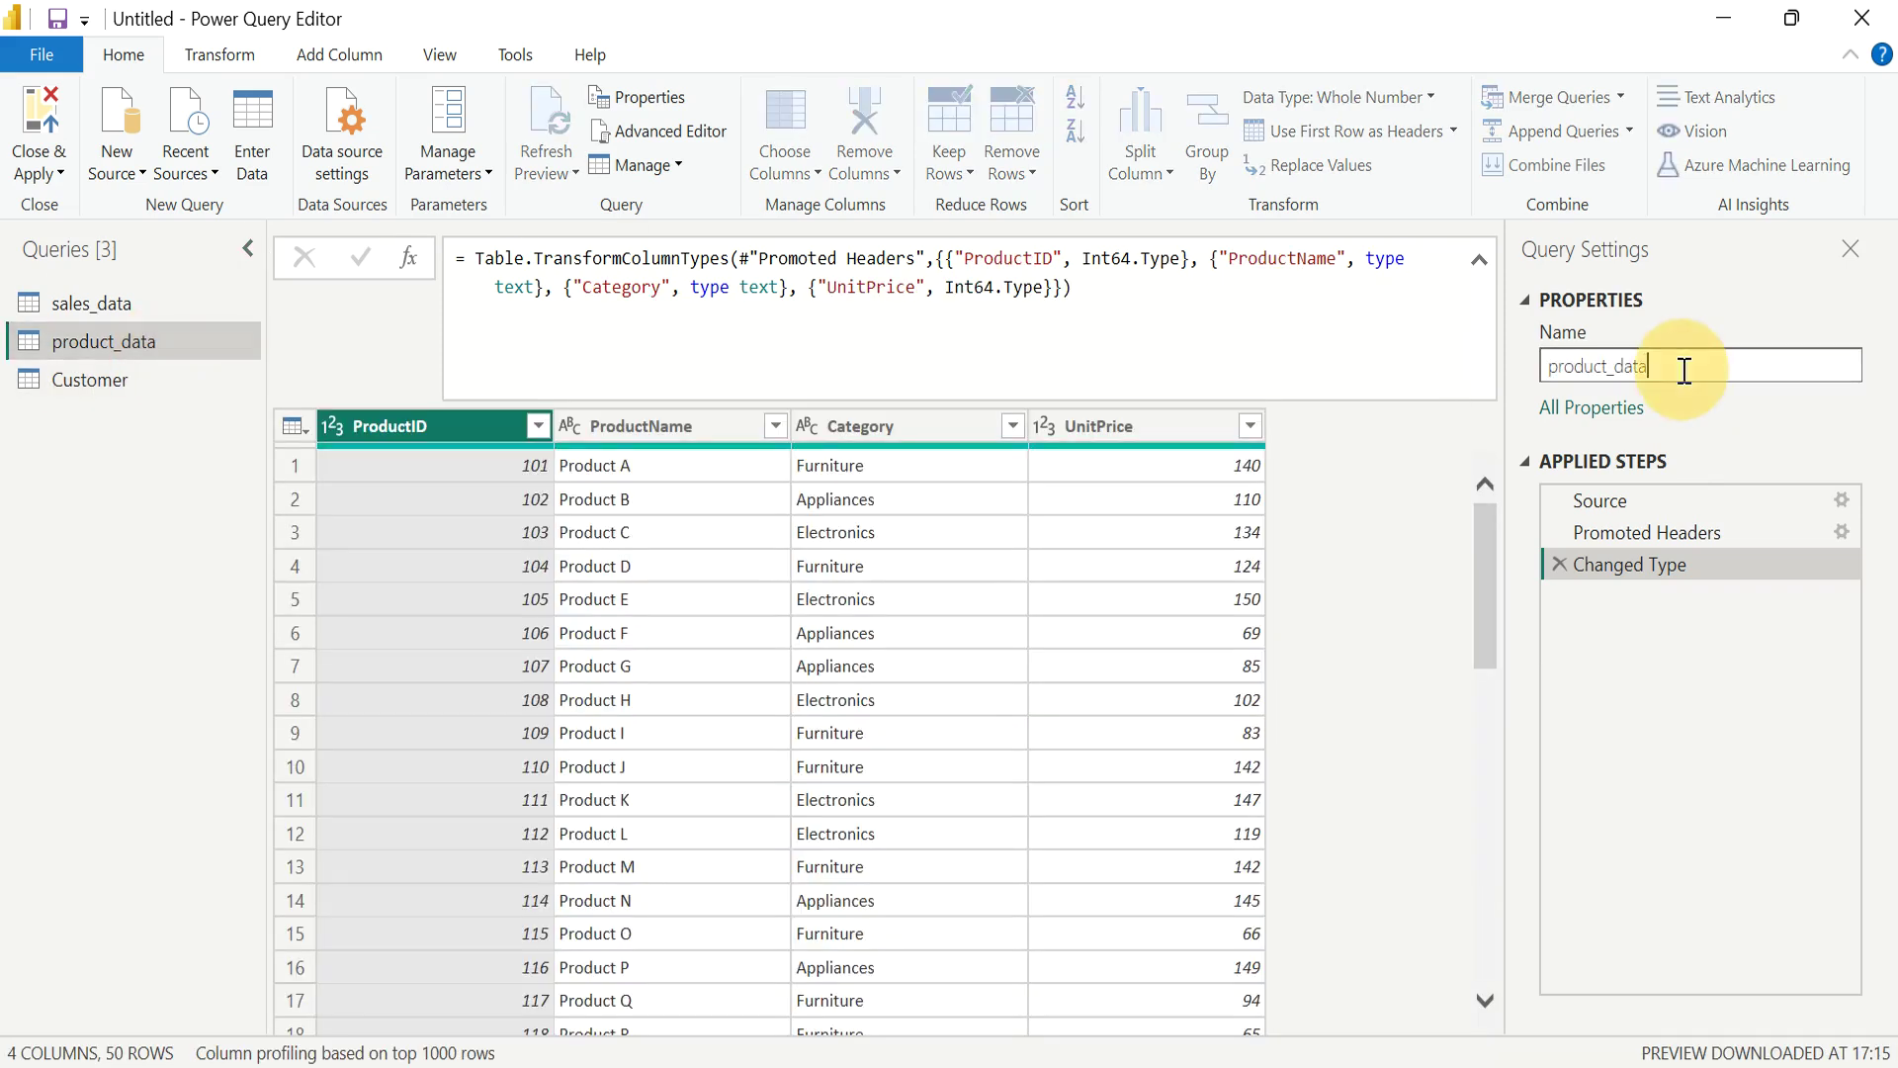
{"action": "key", "text": "BackSpace"}
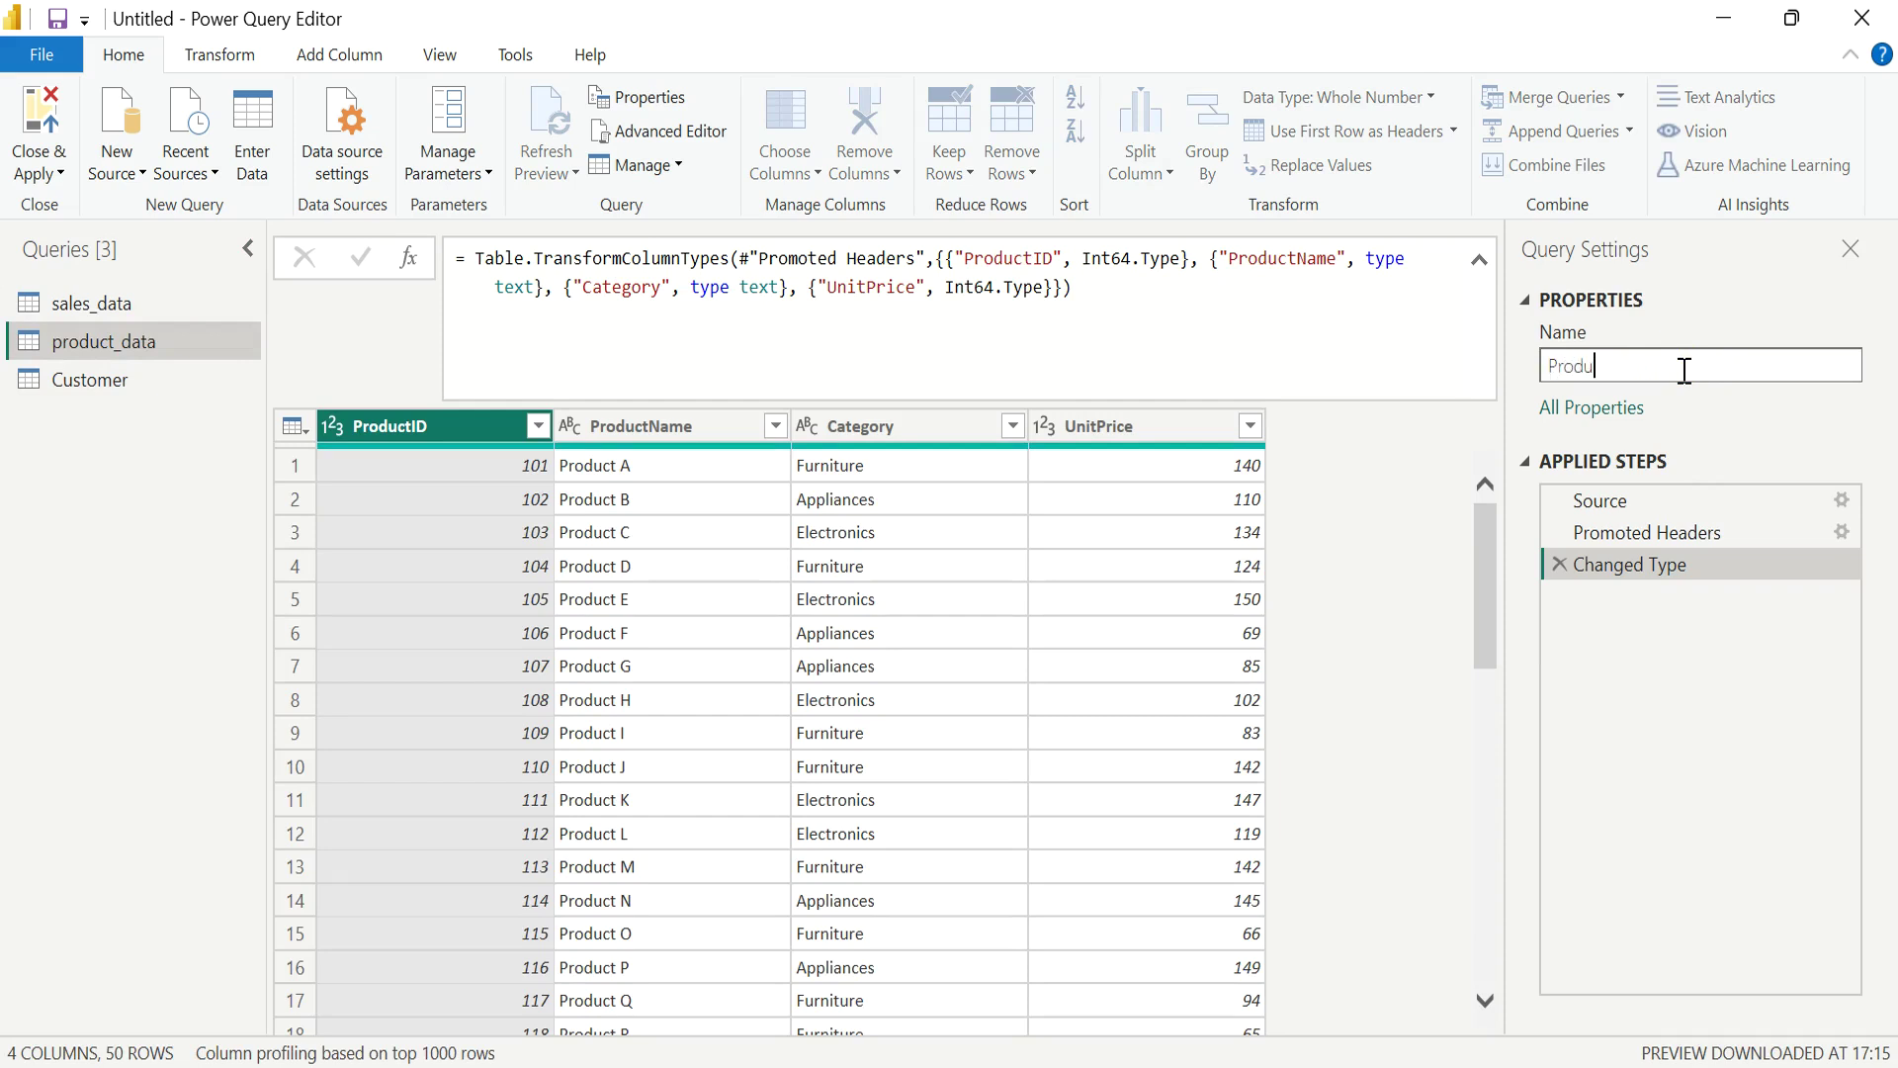
{"action": "type", "text": "Product"}
{"action": "left_click", "coordinate": [166, 299]}
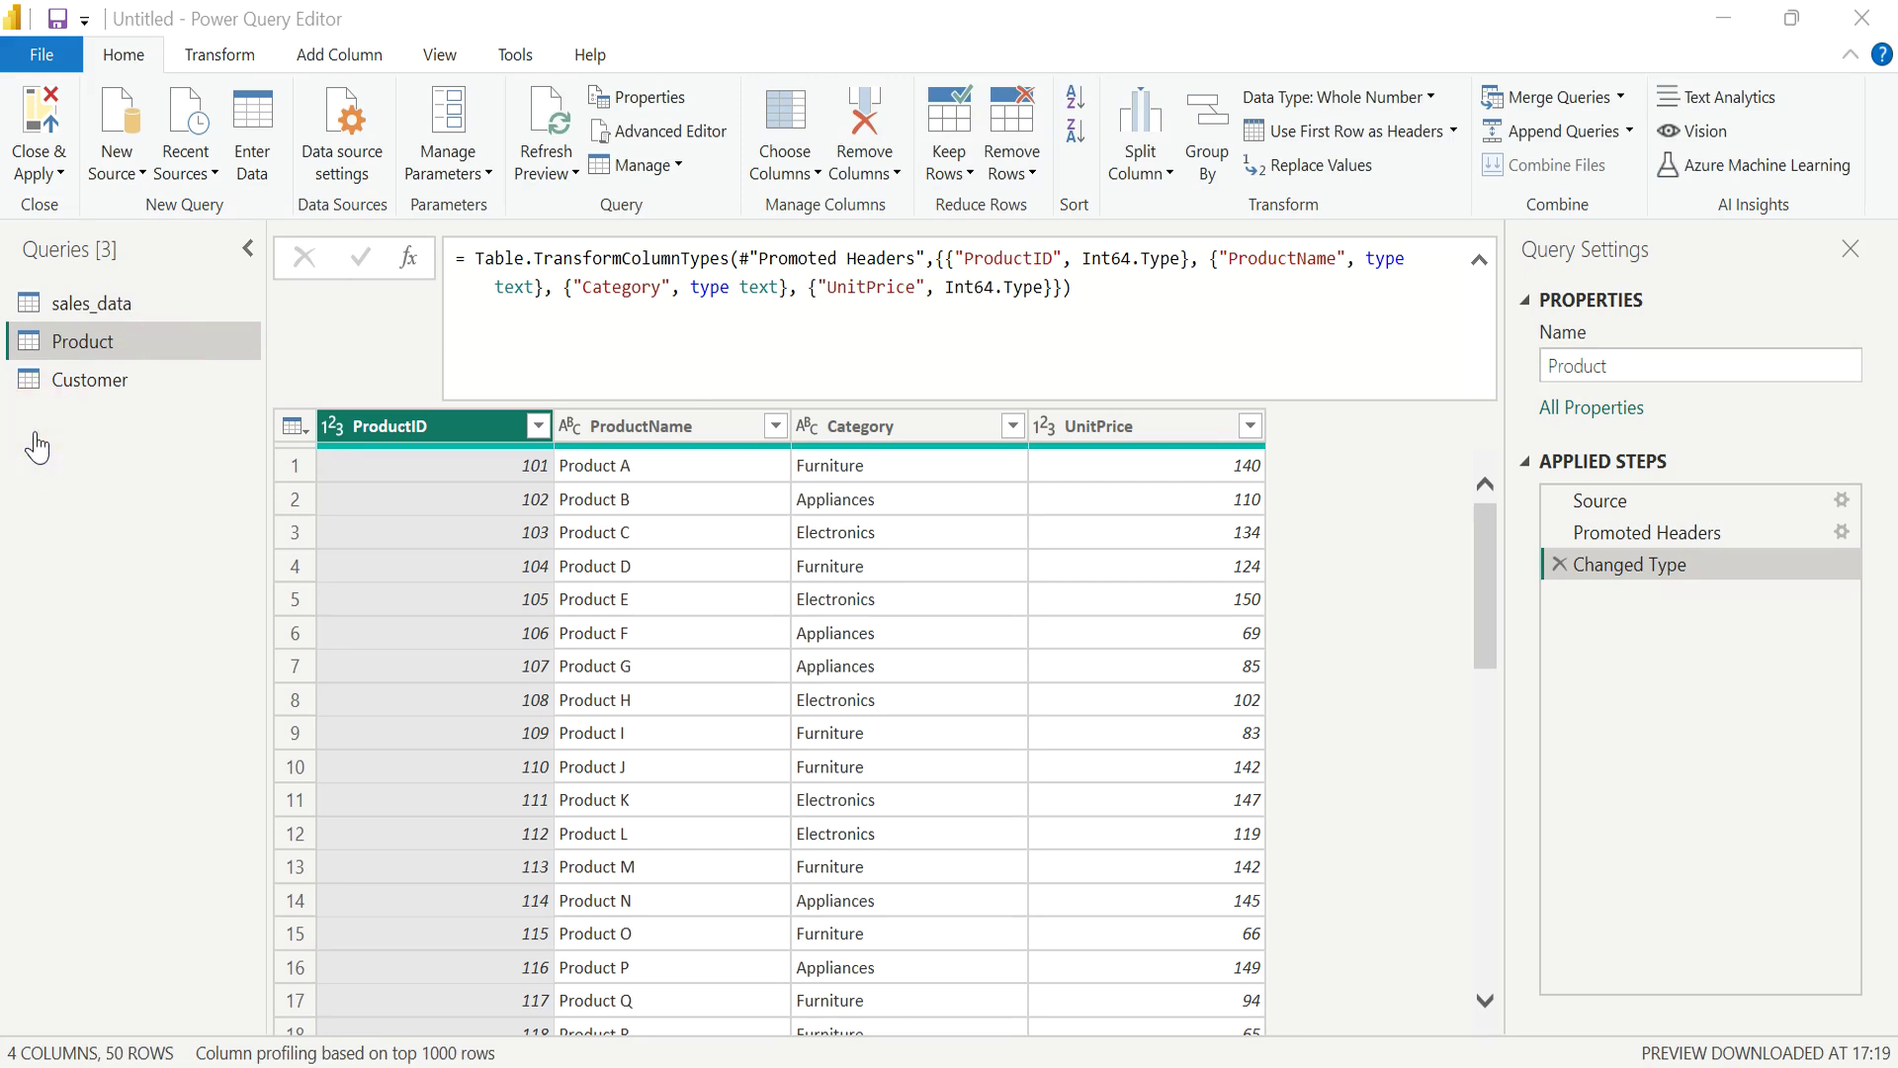
Rename the sales_data query as Sales.
{"action": "left_click", "coordinate": [164, 302]}
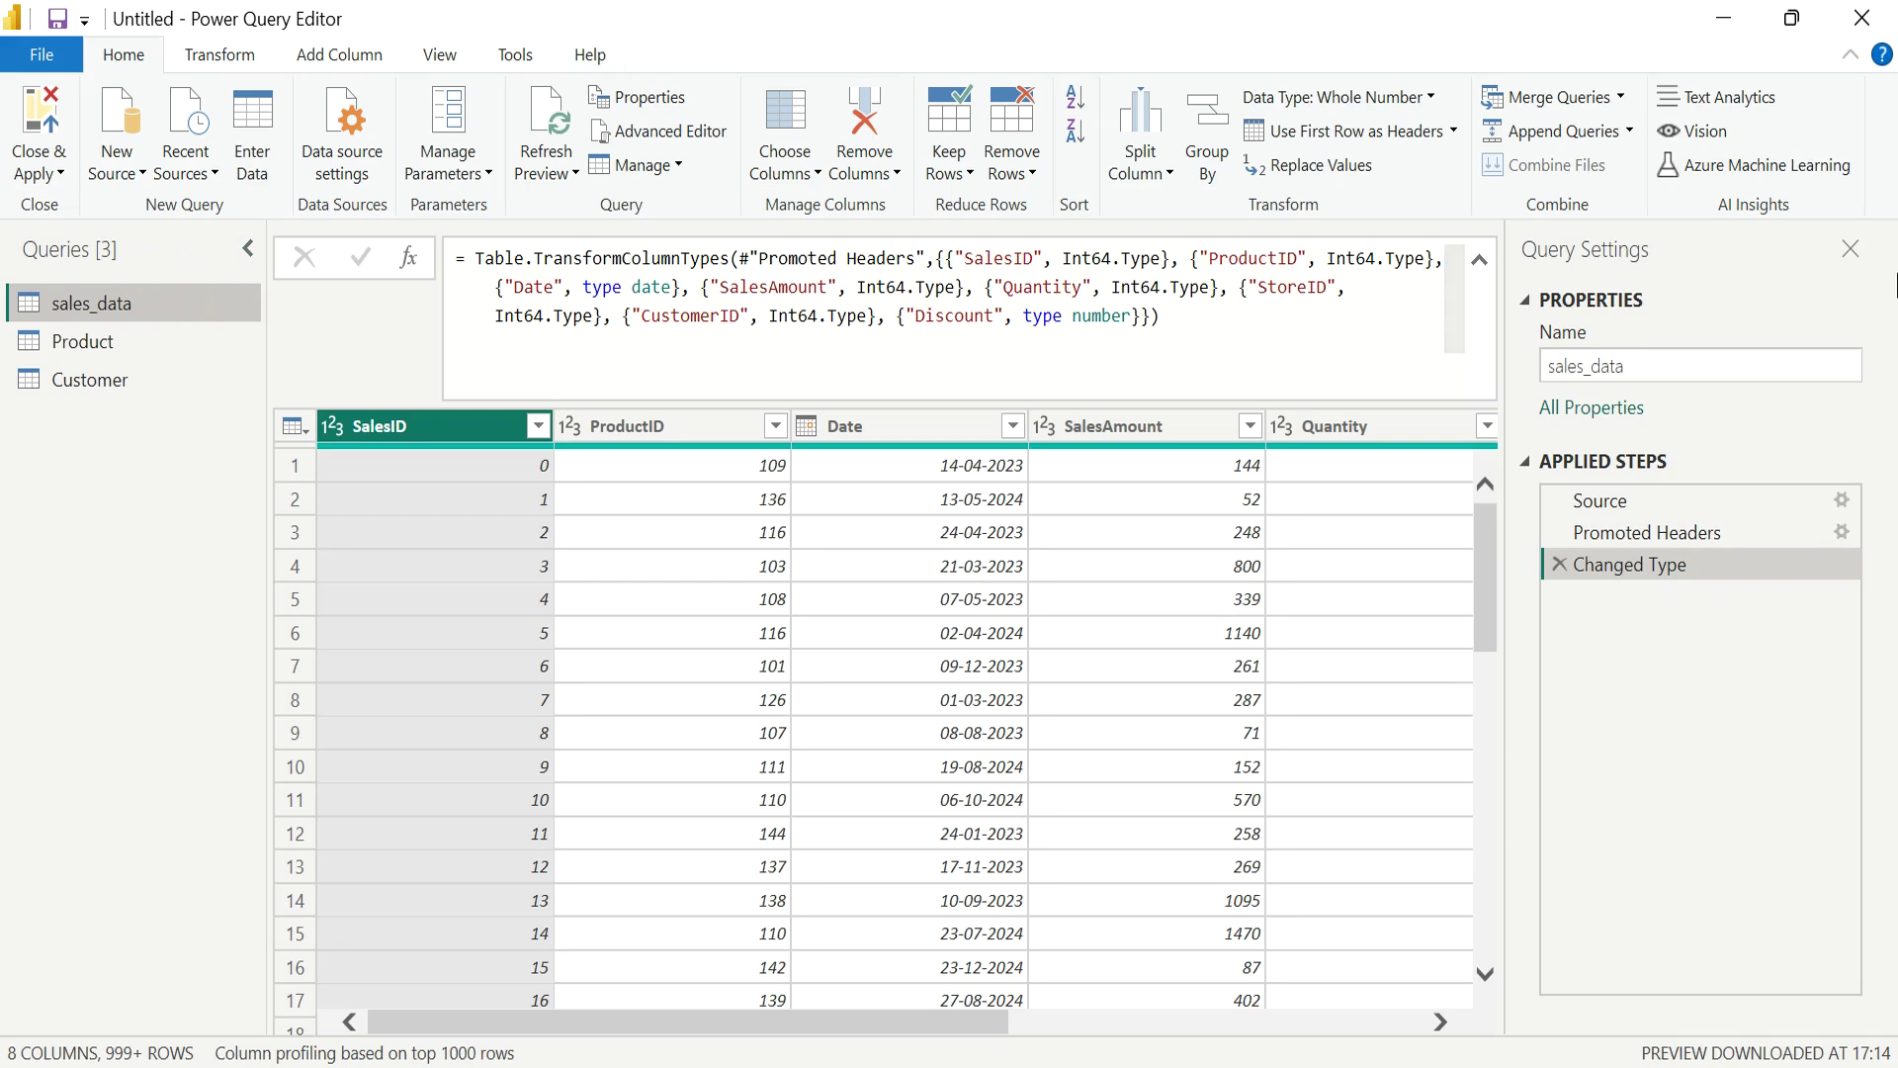
{"action": "left_click", "coordinate": [1643, 363]}
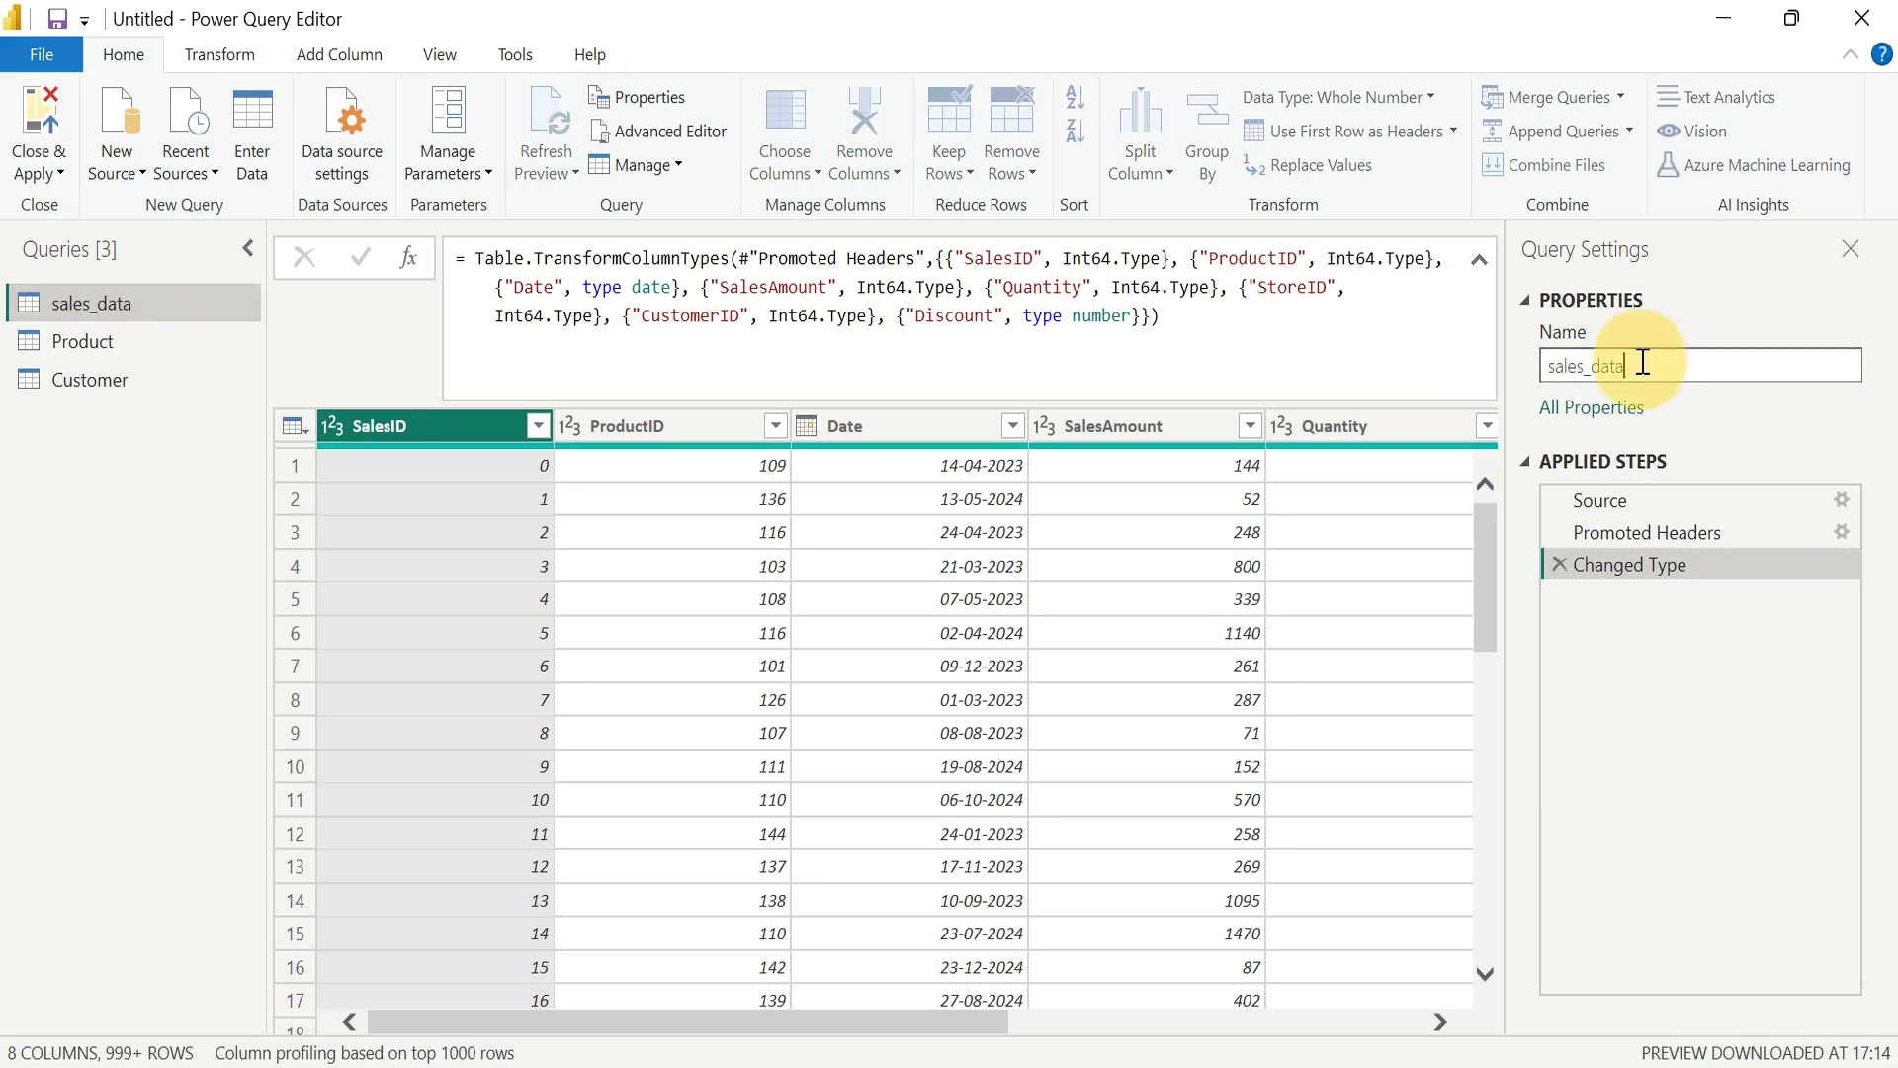
{"action": "double_click", "coordinate": [1643, 363]}
{"action": "key", "text": "Home"}
{"action": "type", "text": "Sa"}
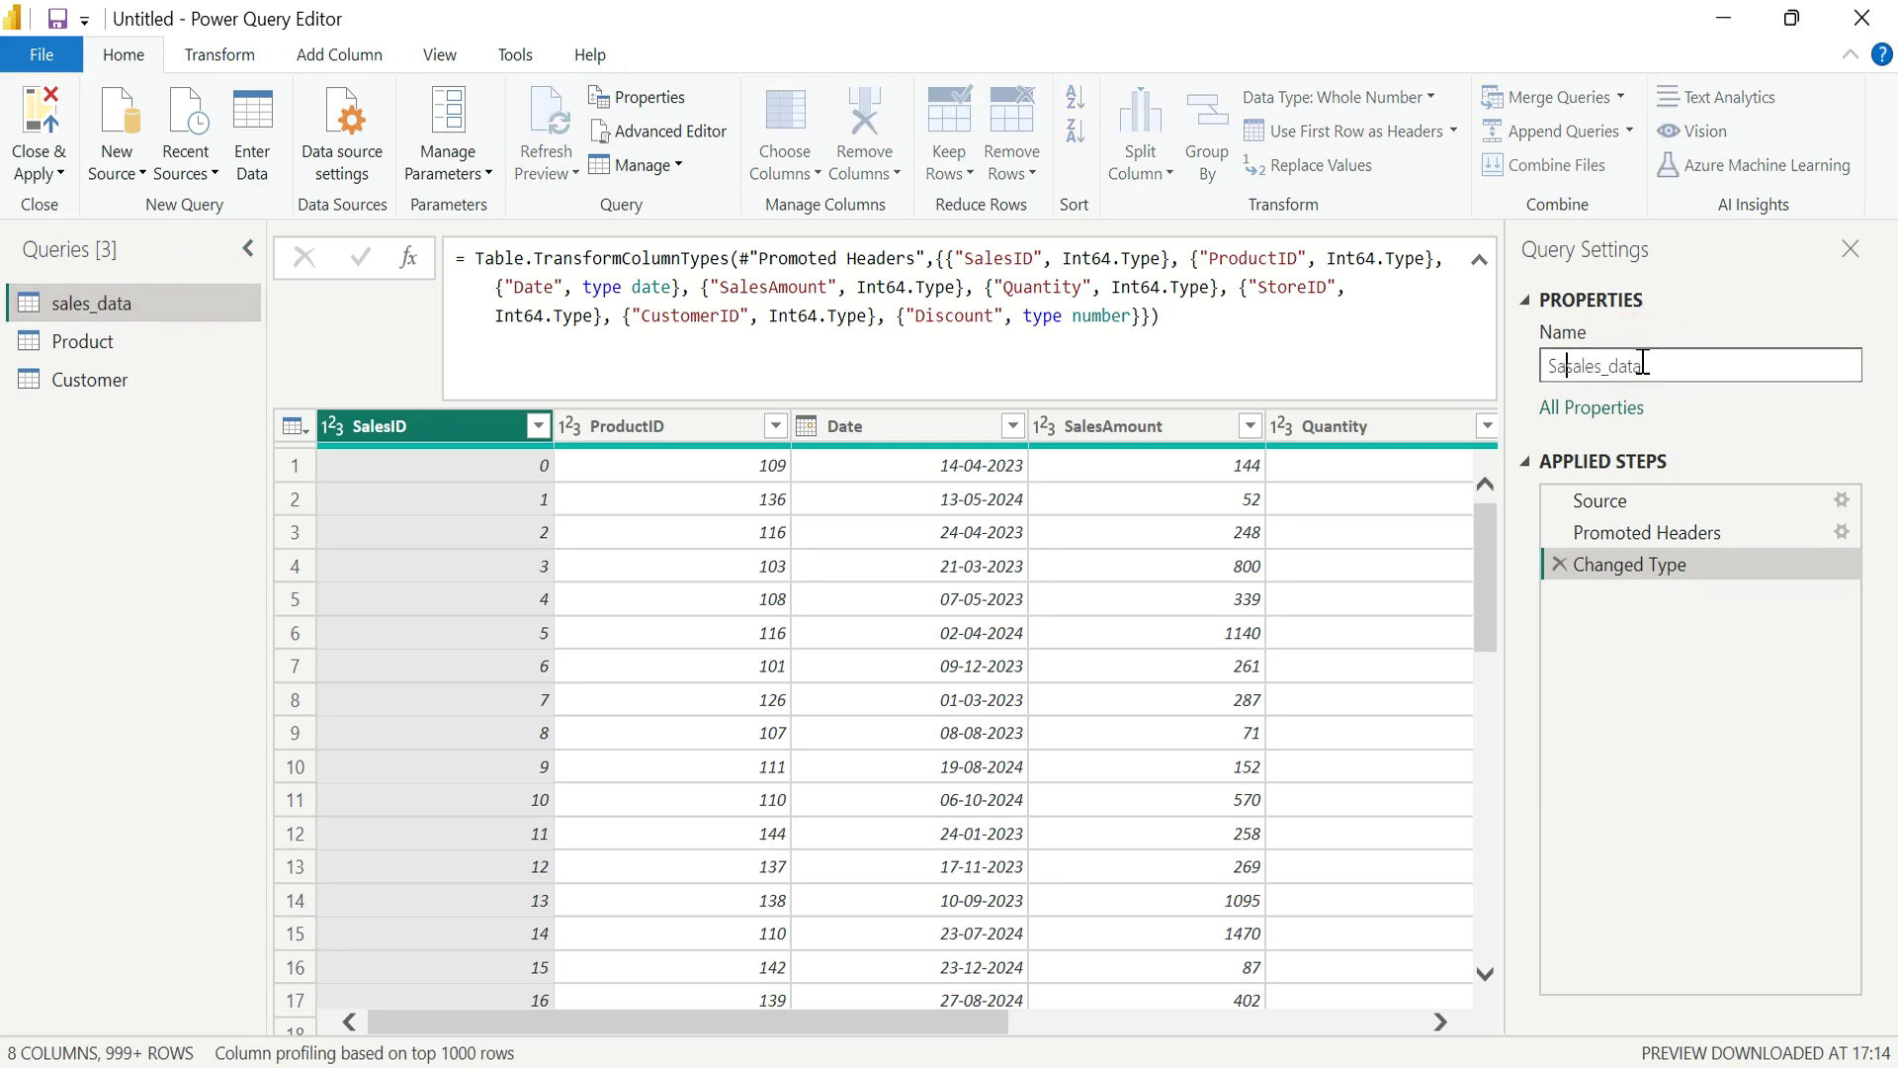
{"action": "key", "text": "BackSpace"}
{"action": "key", "text": "BackSpace"}
{"action": "double_click", "coordinate": [1643, 362]}
{"action": "key", "text": "BackSpace"}
{"action": "type", "text": "Sales"}
{"action": "left_click", "coordinate": [1732, 435]}
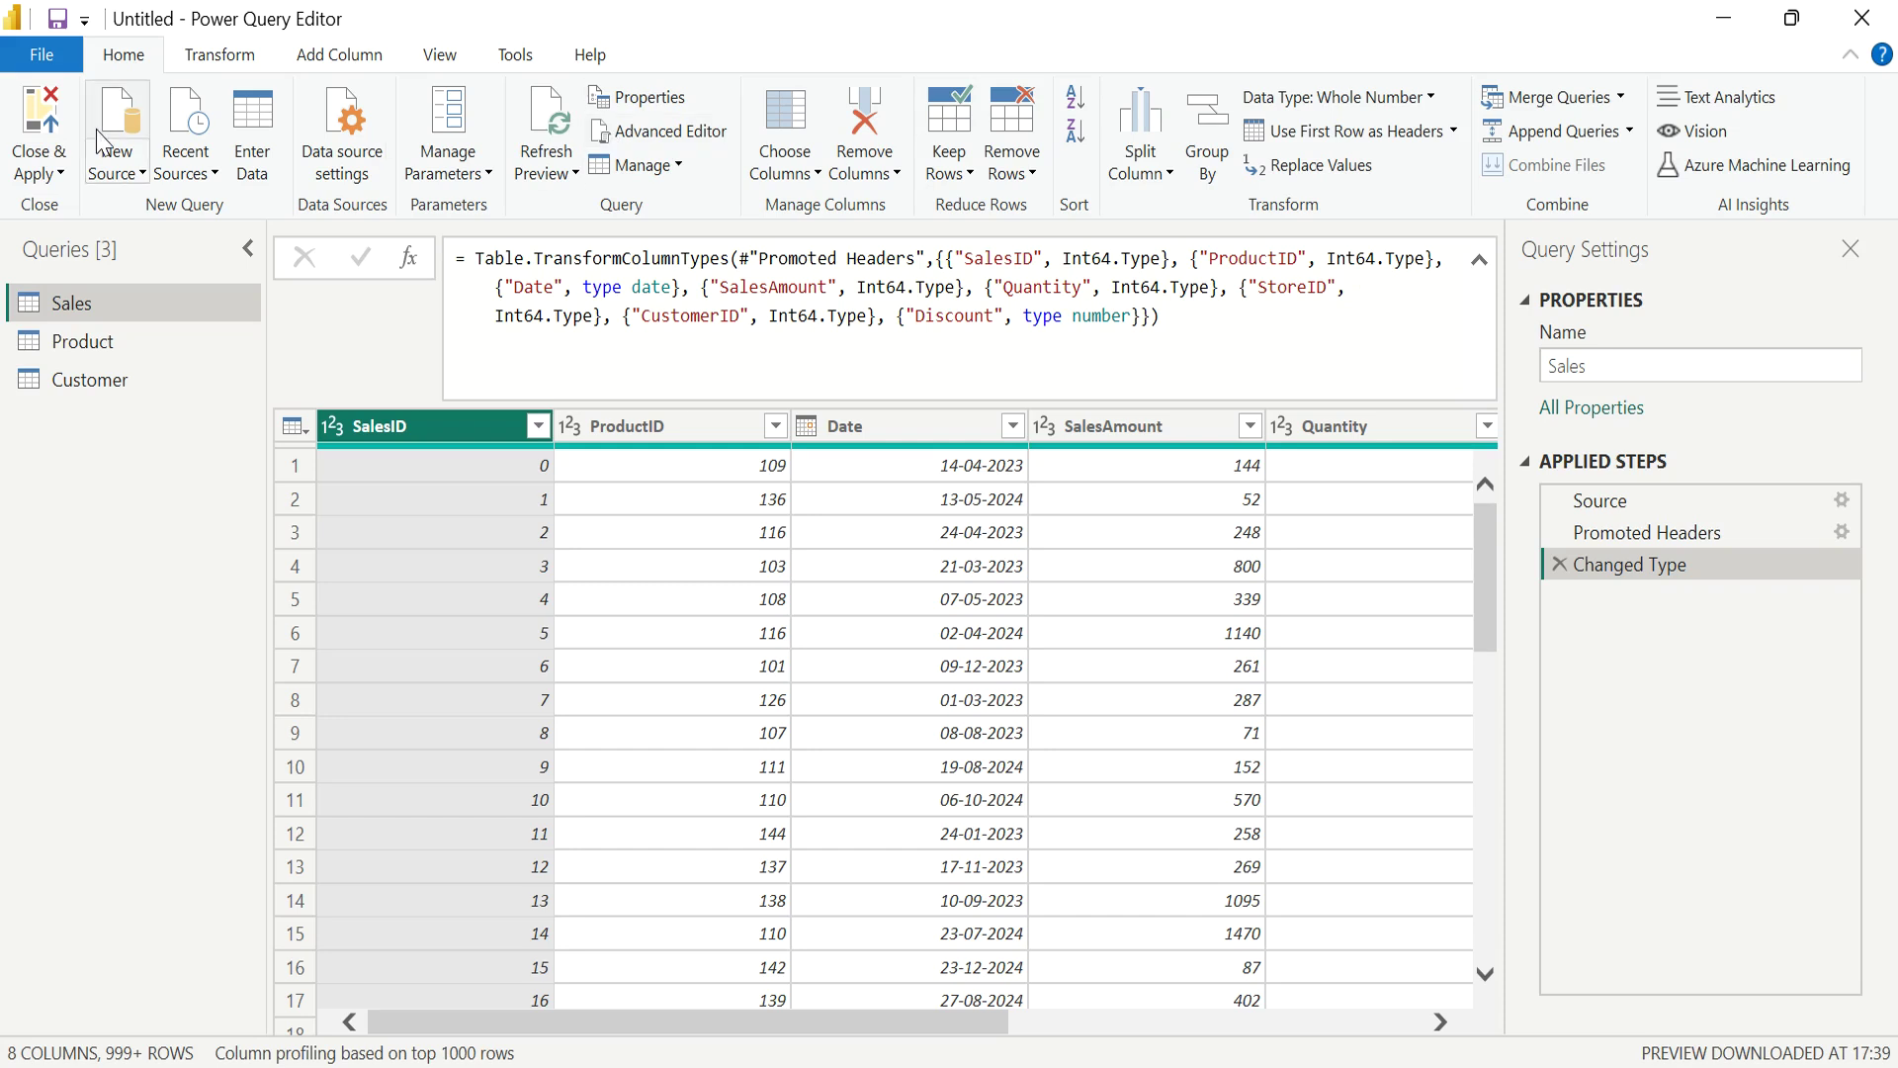
Close and apply the queries, and show the data model diagram with its properties area collapsed.
{"action": "left_click", "coordinate": [56, 176]}
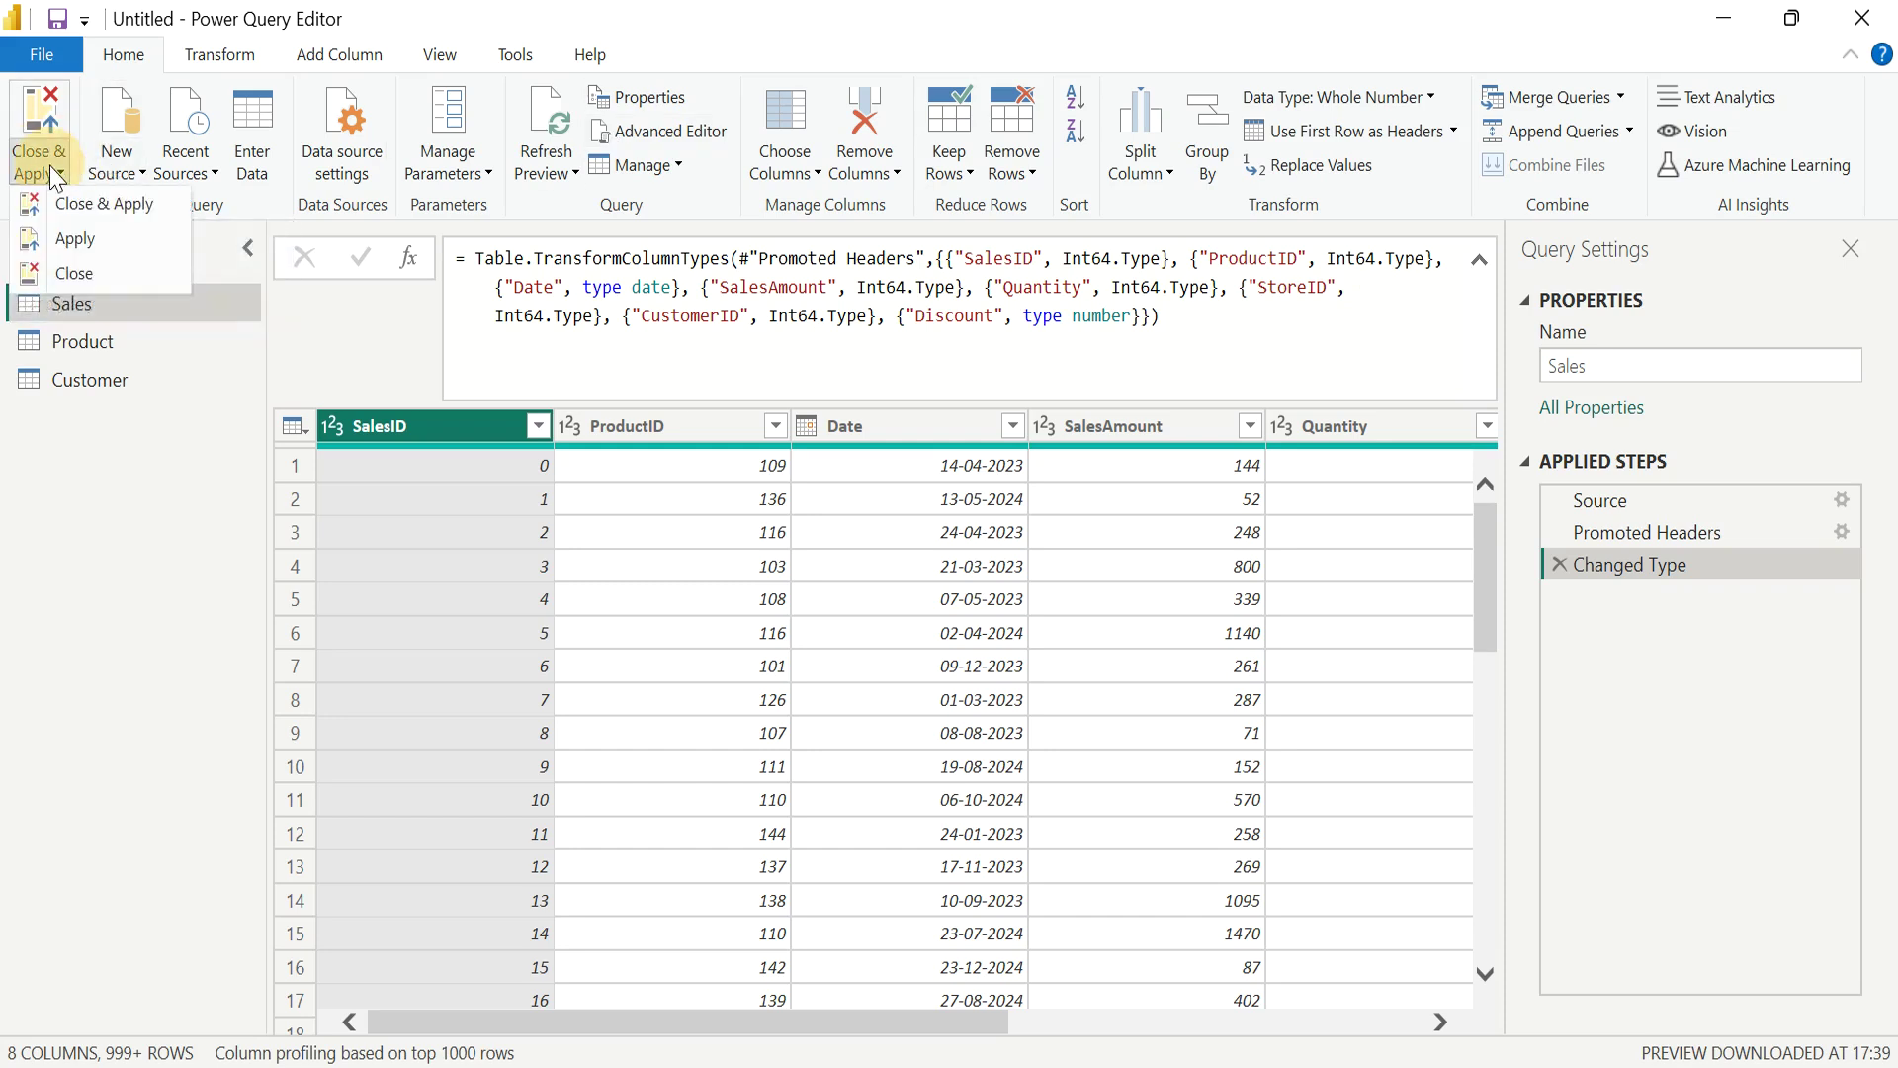
{"action": "left_click", "coordinate": [84, 208]}
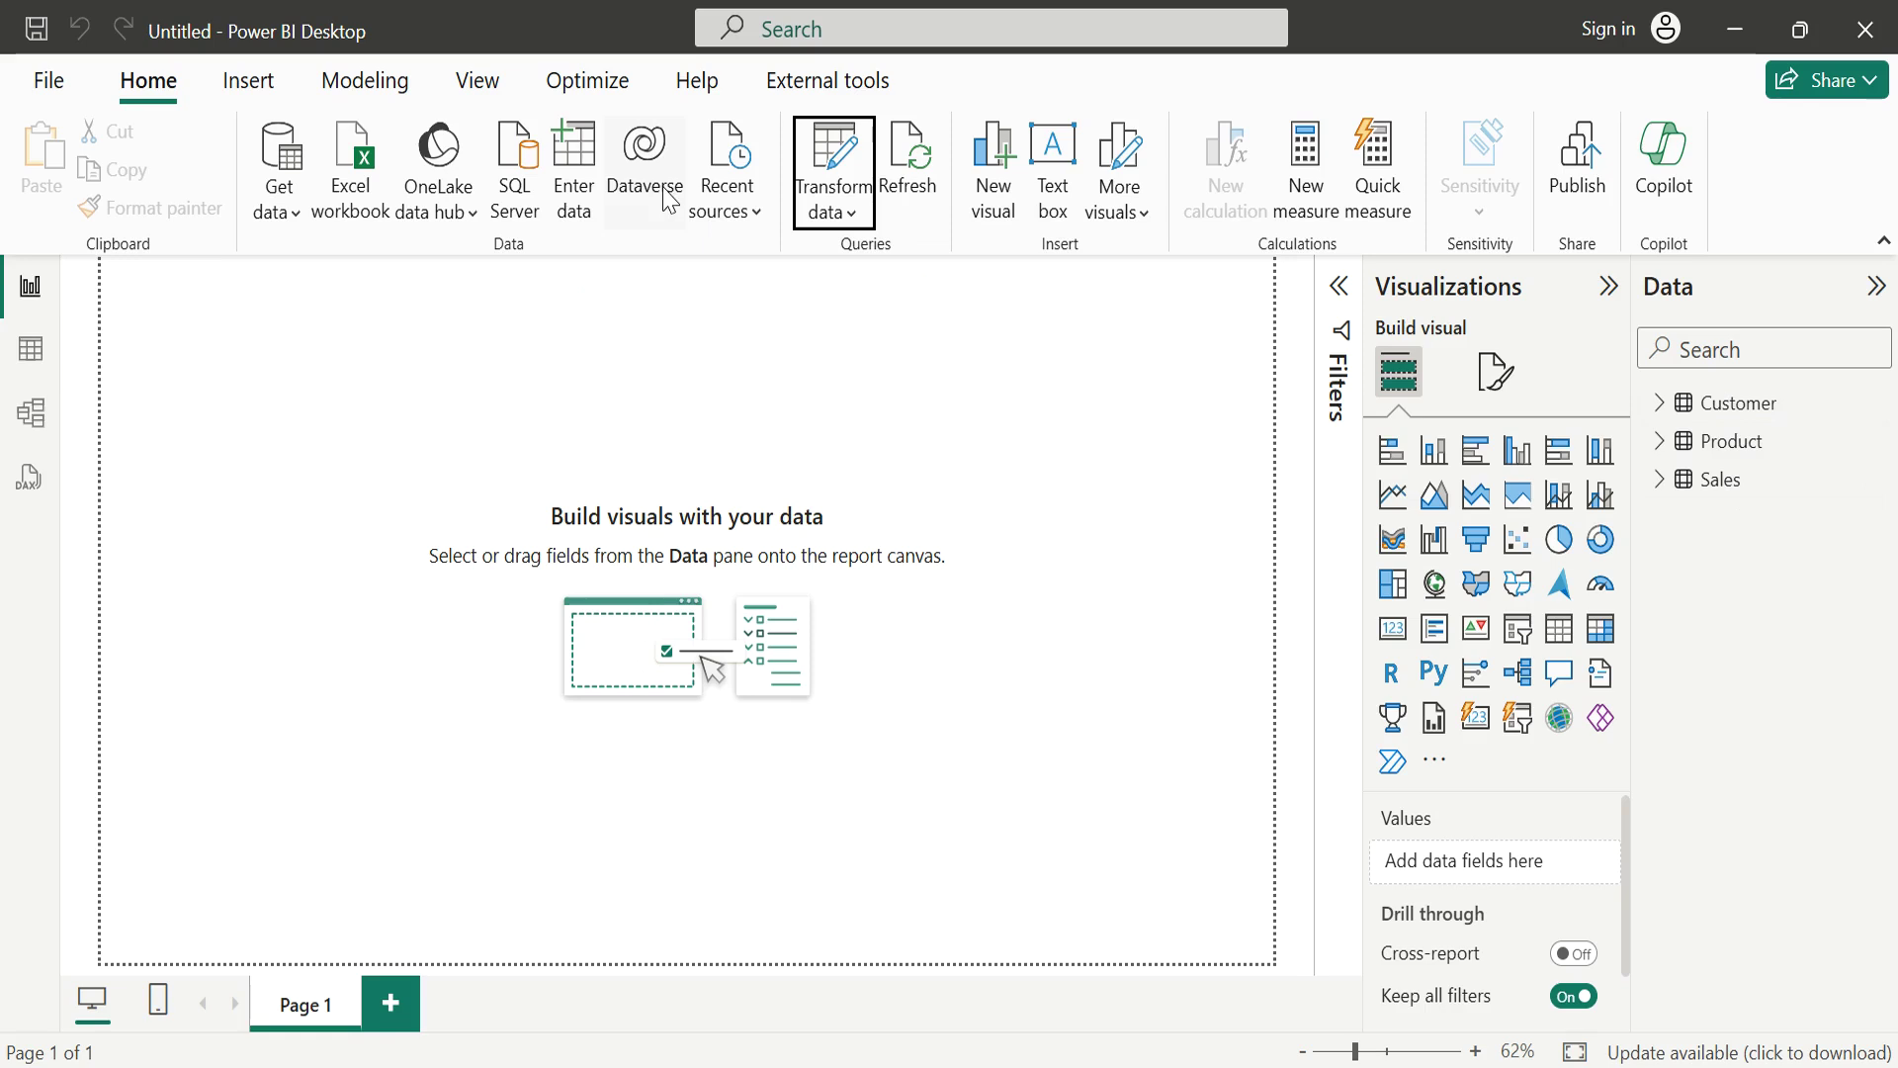
{"action": "left_click", "coordinate": [15, 428]}
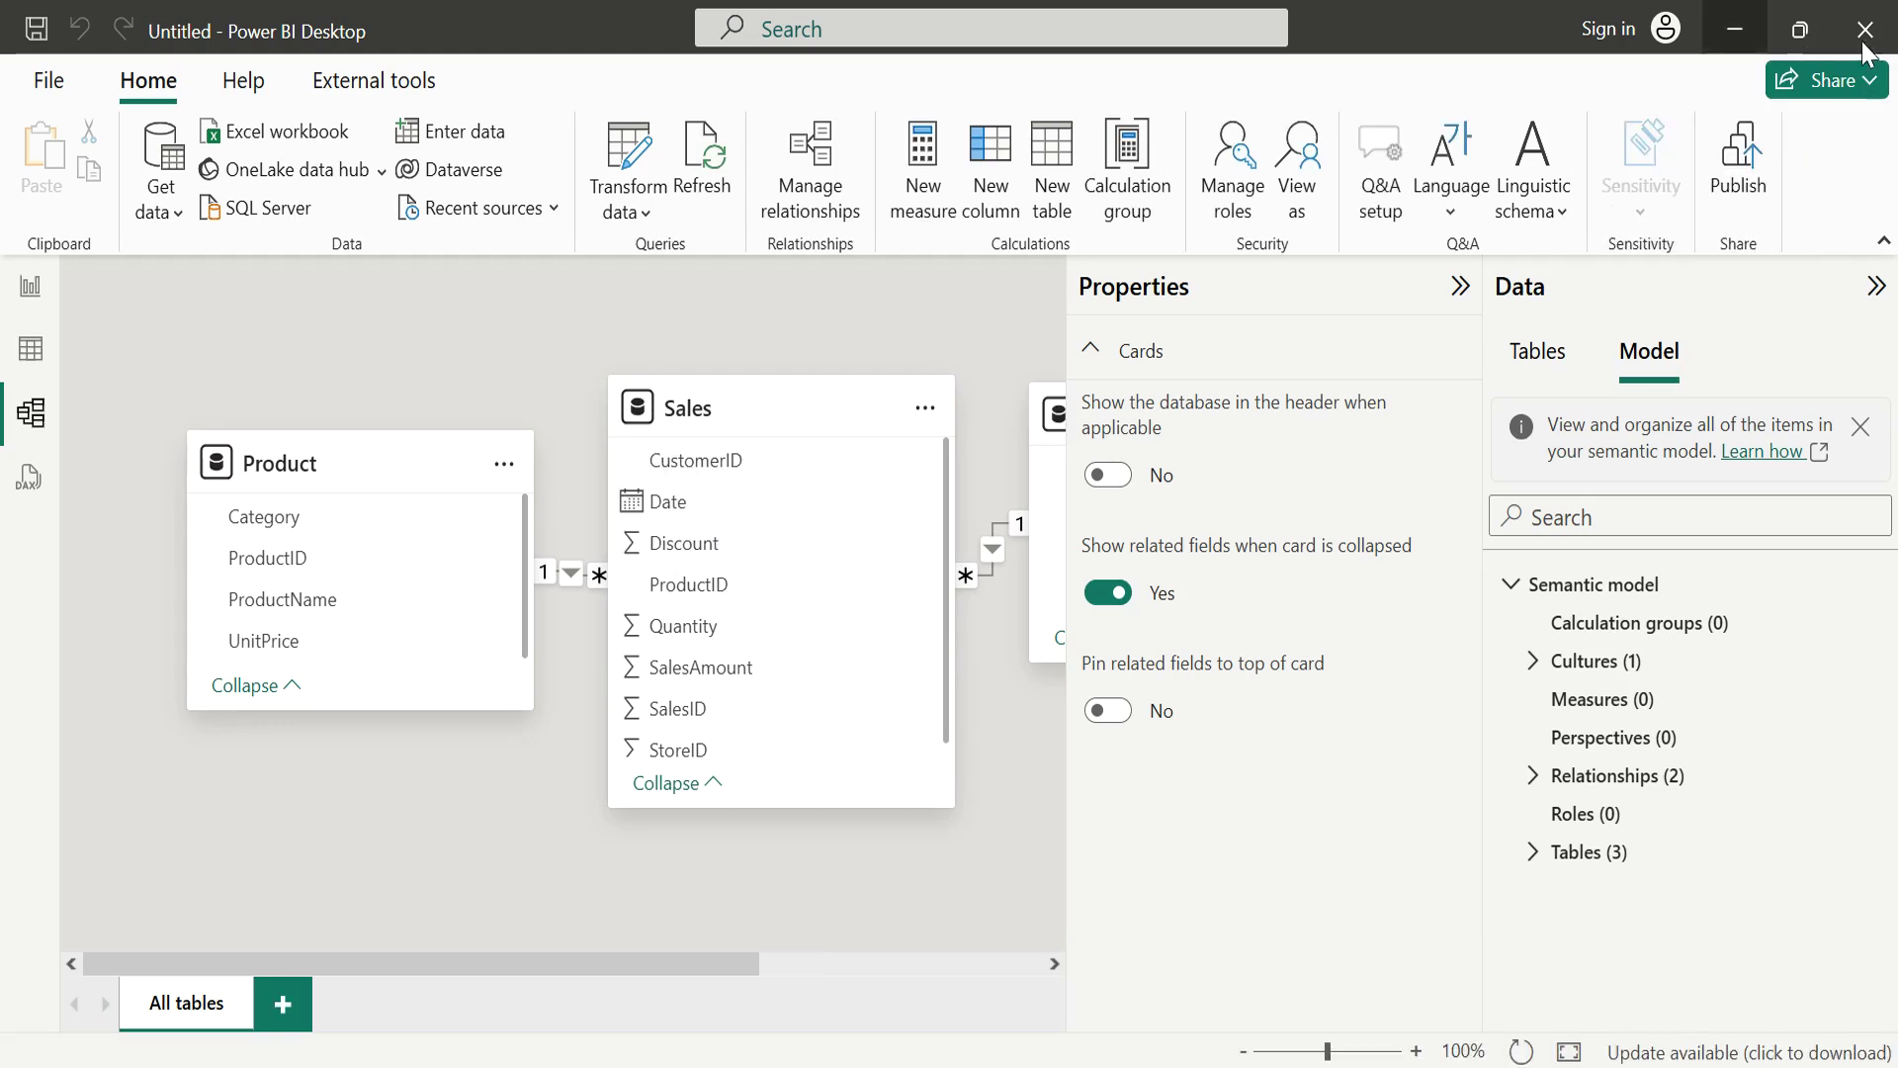
{"action": "left_click", "coordinate": [1457, 297]}
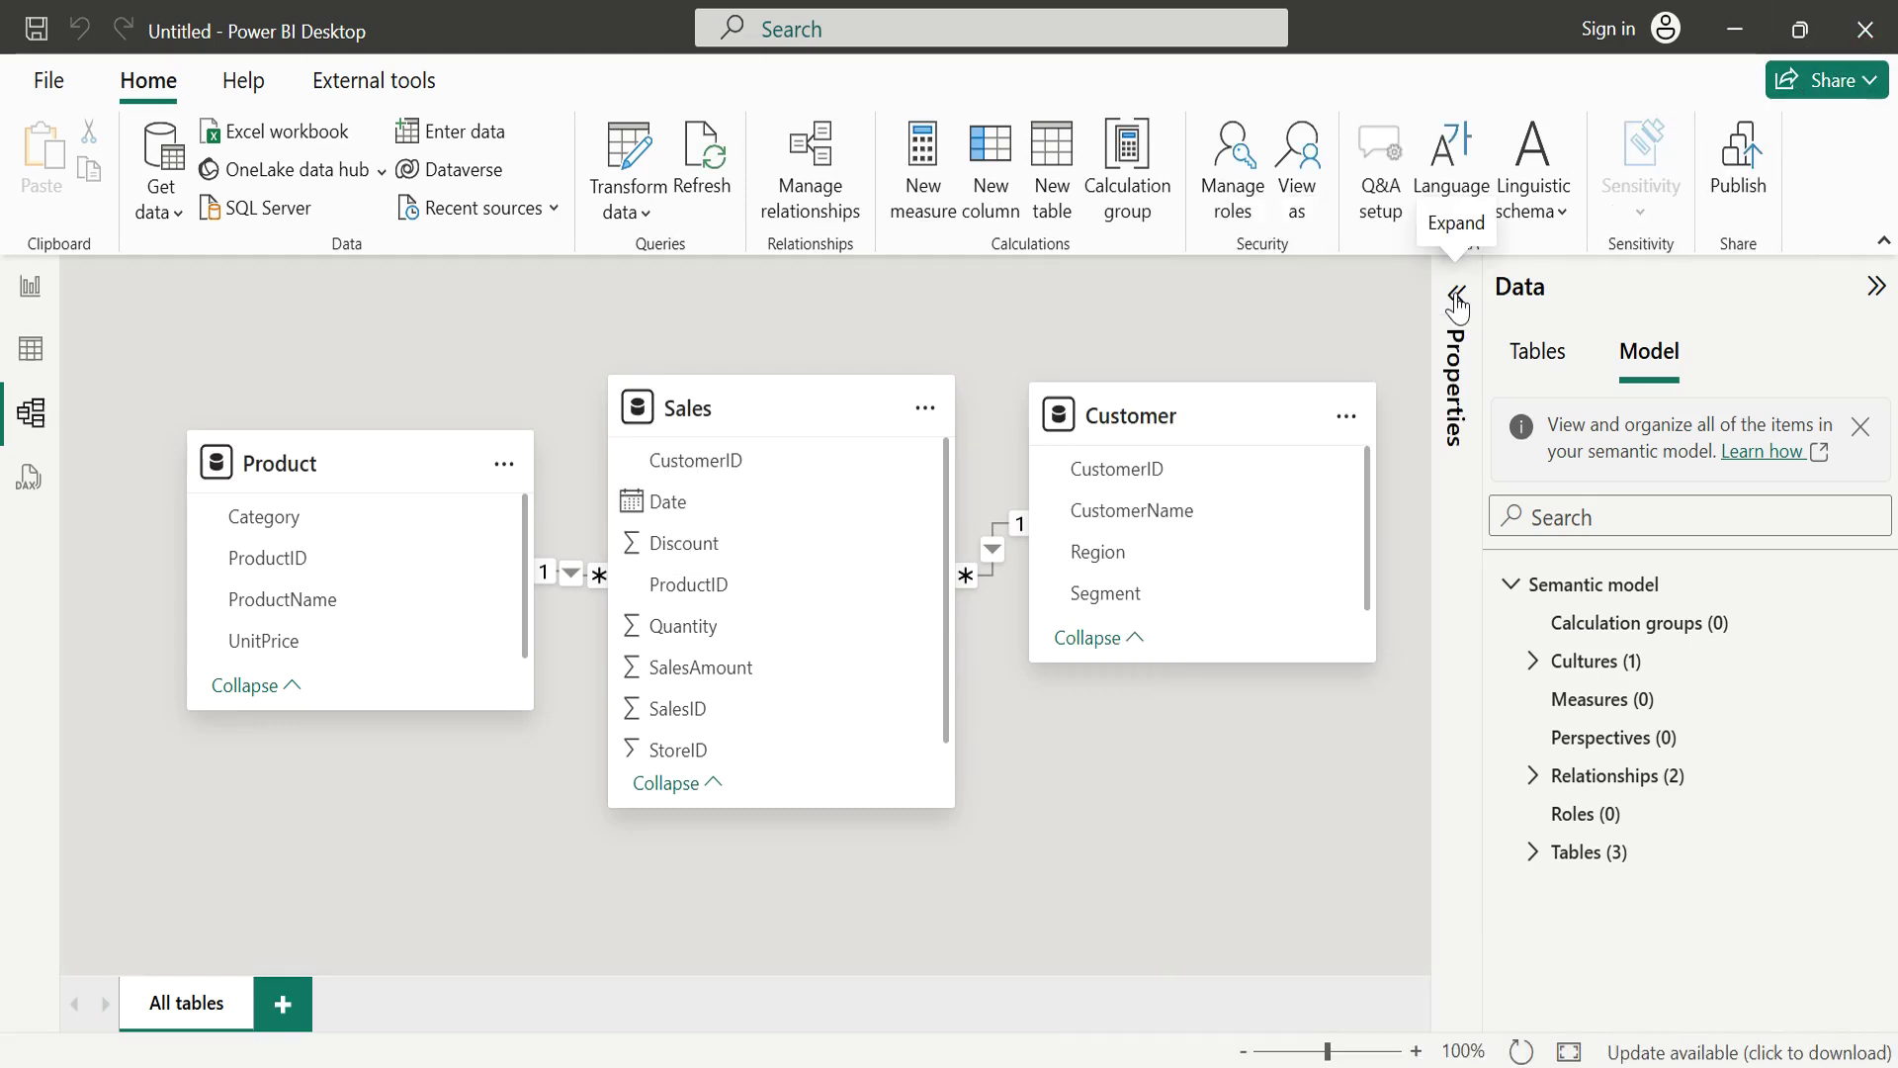
Space out the Customer, Product and Sales tables in the model diagram and select the Product–Sales relationship.
{"action": "left_click_drag", "start_coordinate": [1198, 413], "coordinate": [1247, 410]}
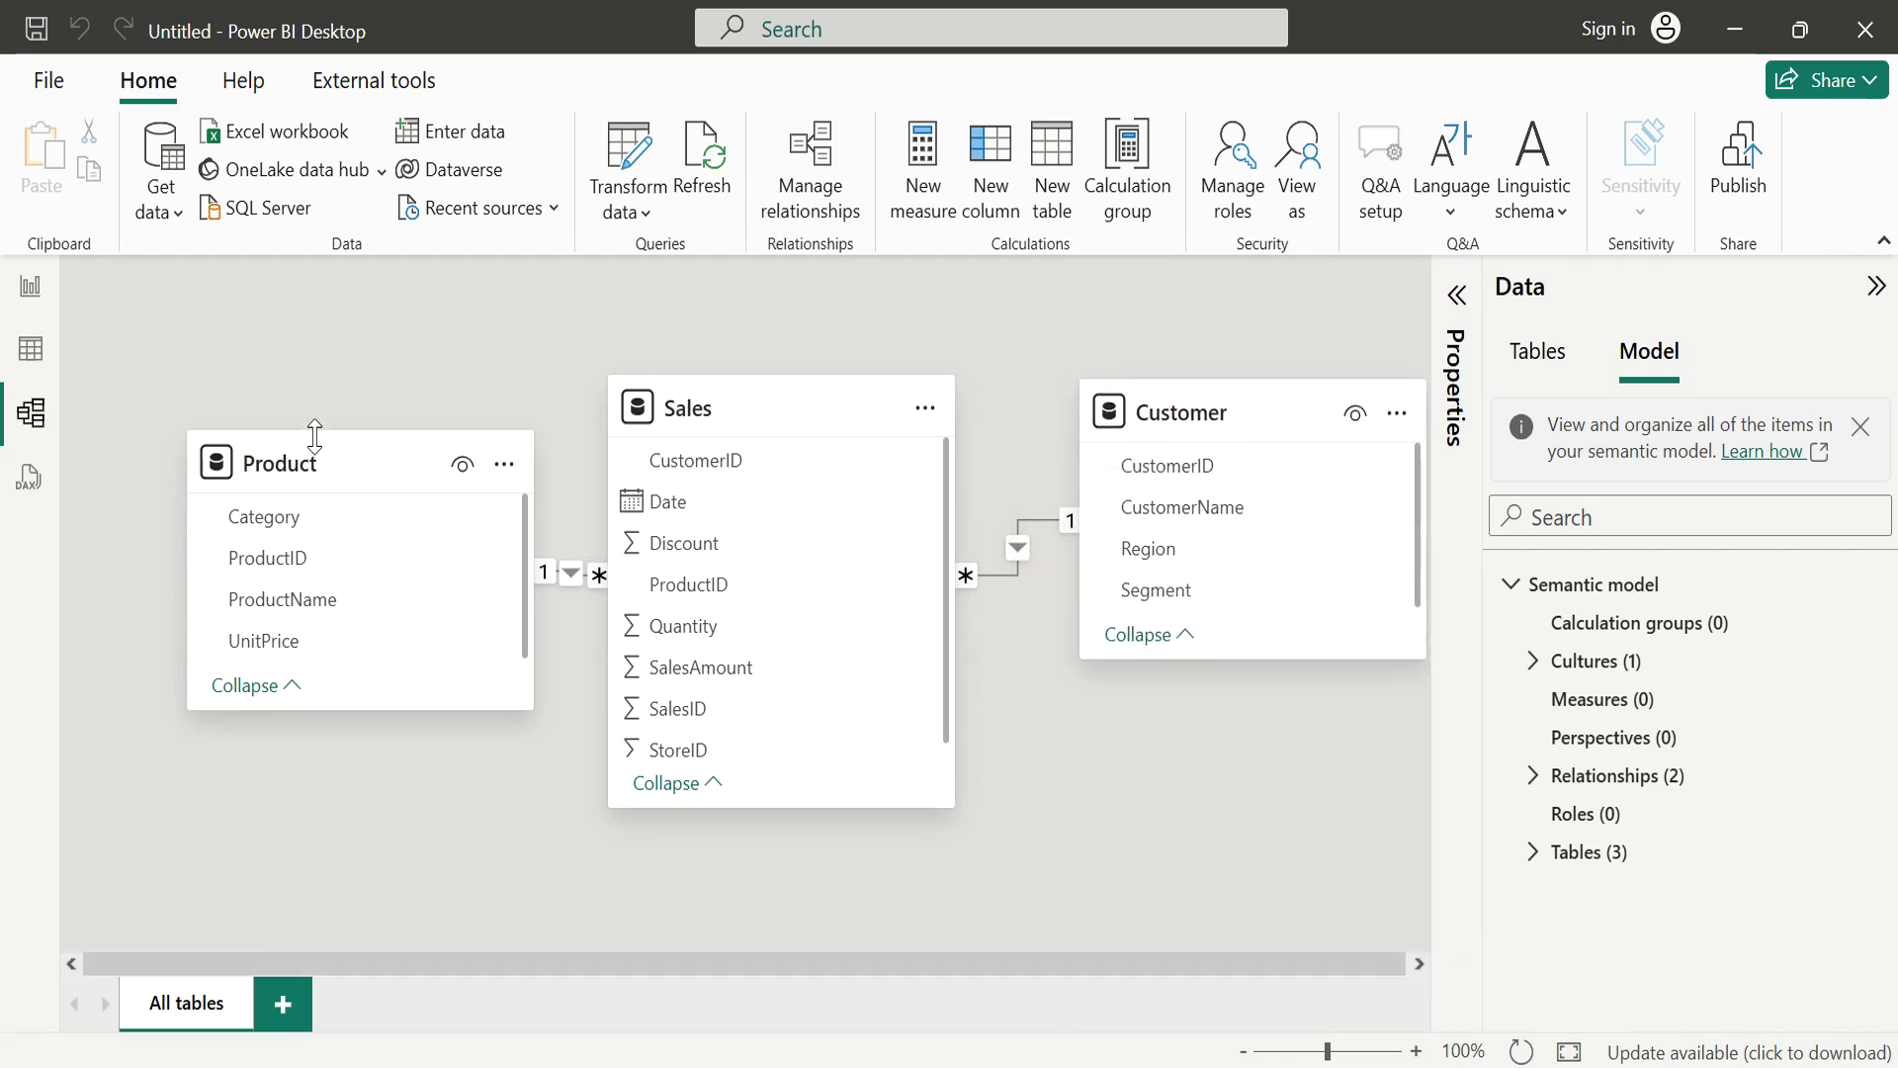
{"action": "left_click_drag", "start_coordinate": [318, 463], "coordinate": [304, 442]}
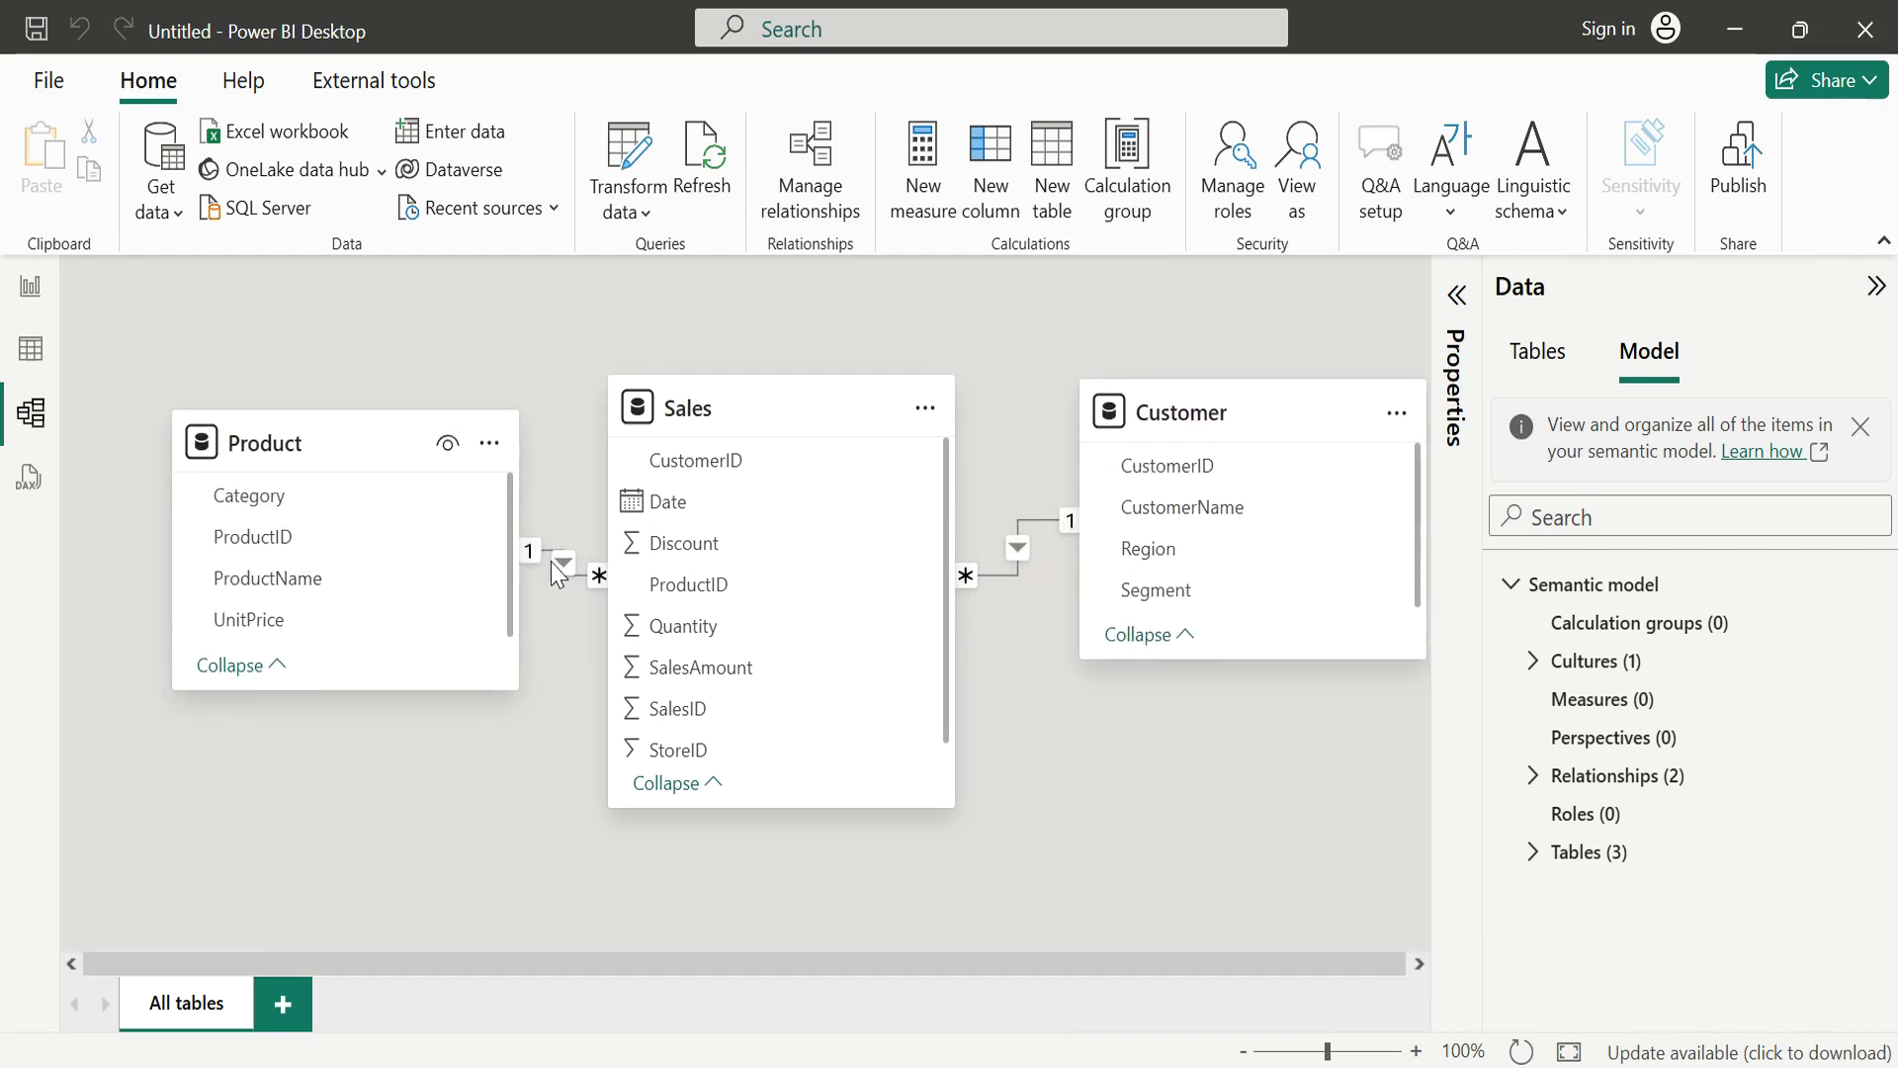
{"action": "left_click", "coordinate": [550, 561]}
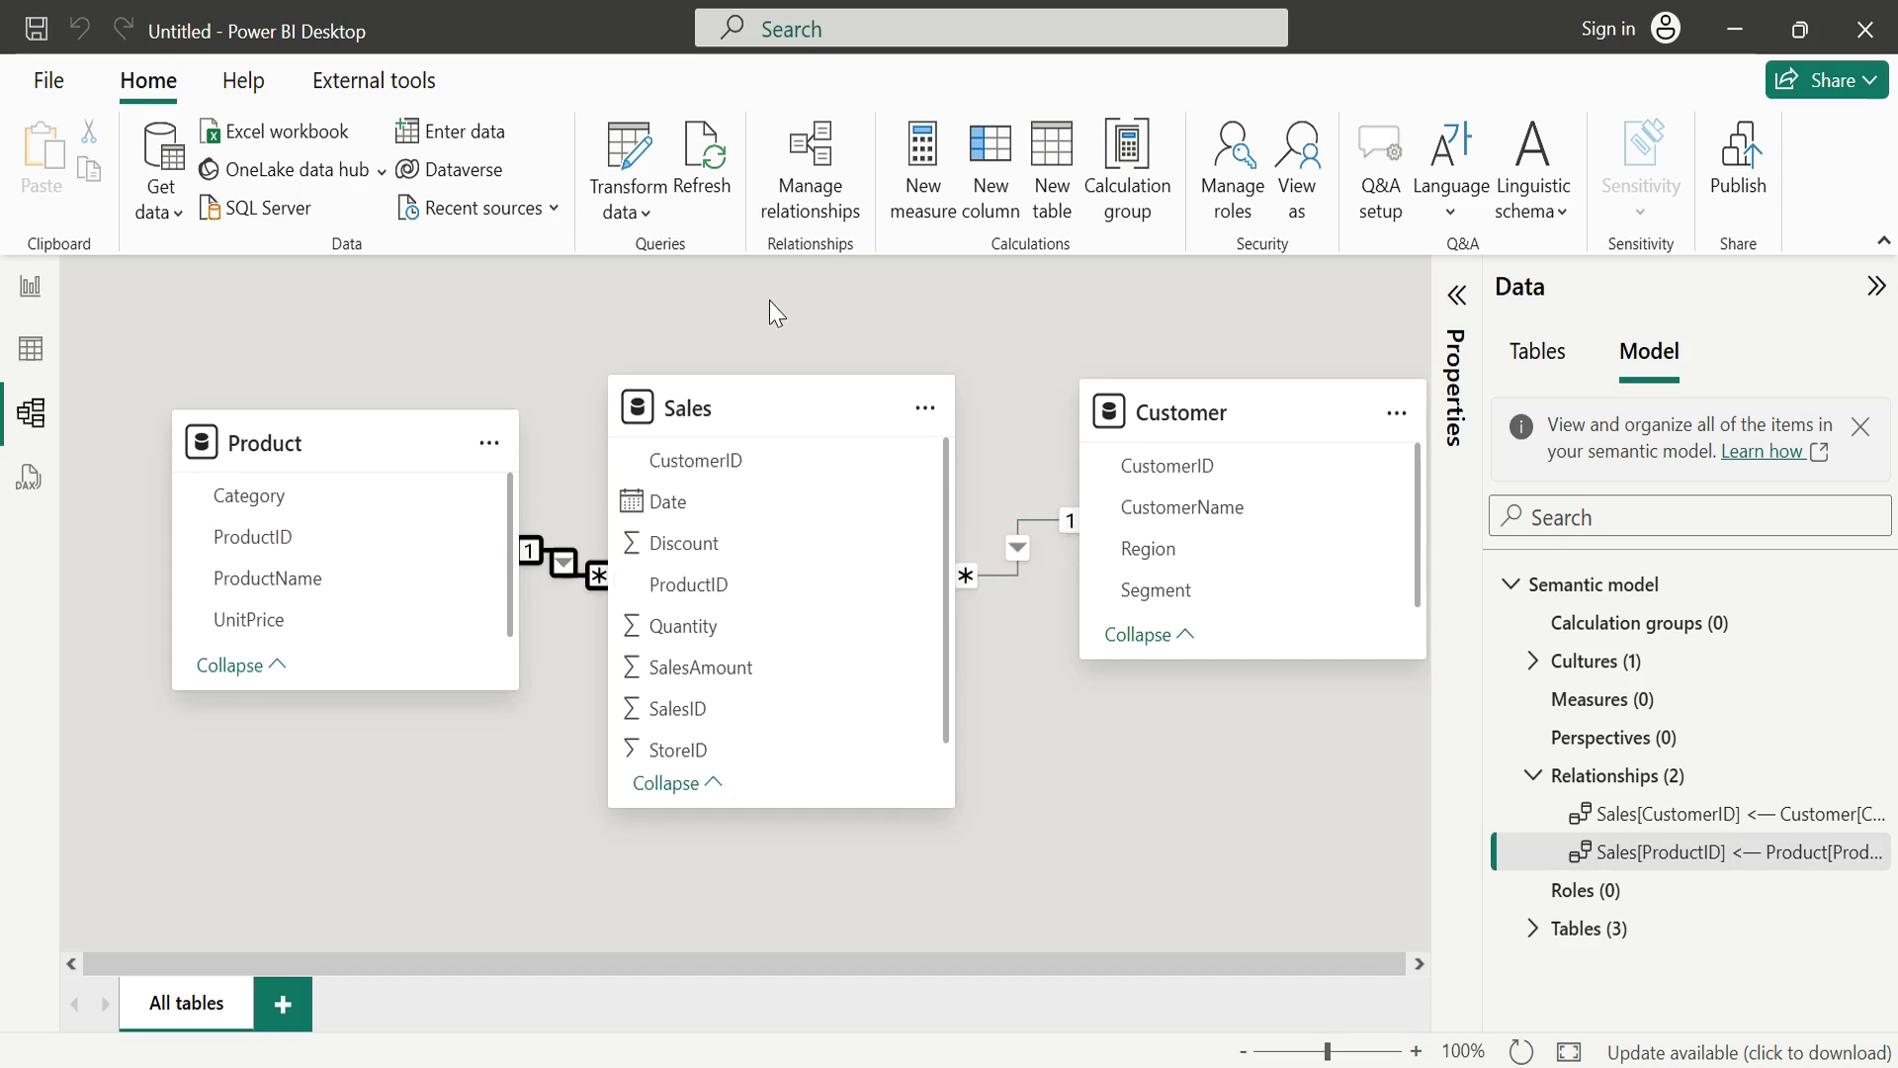
{"action": "left_click_drag", "start_coordinate": [759, 390], "coordinate": [754, 318]}
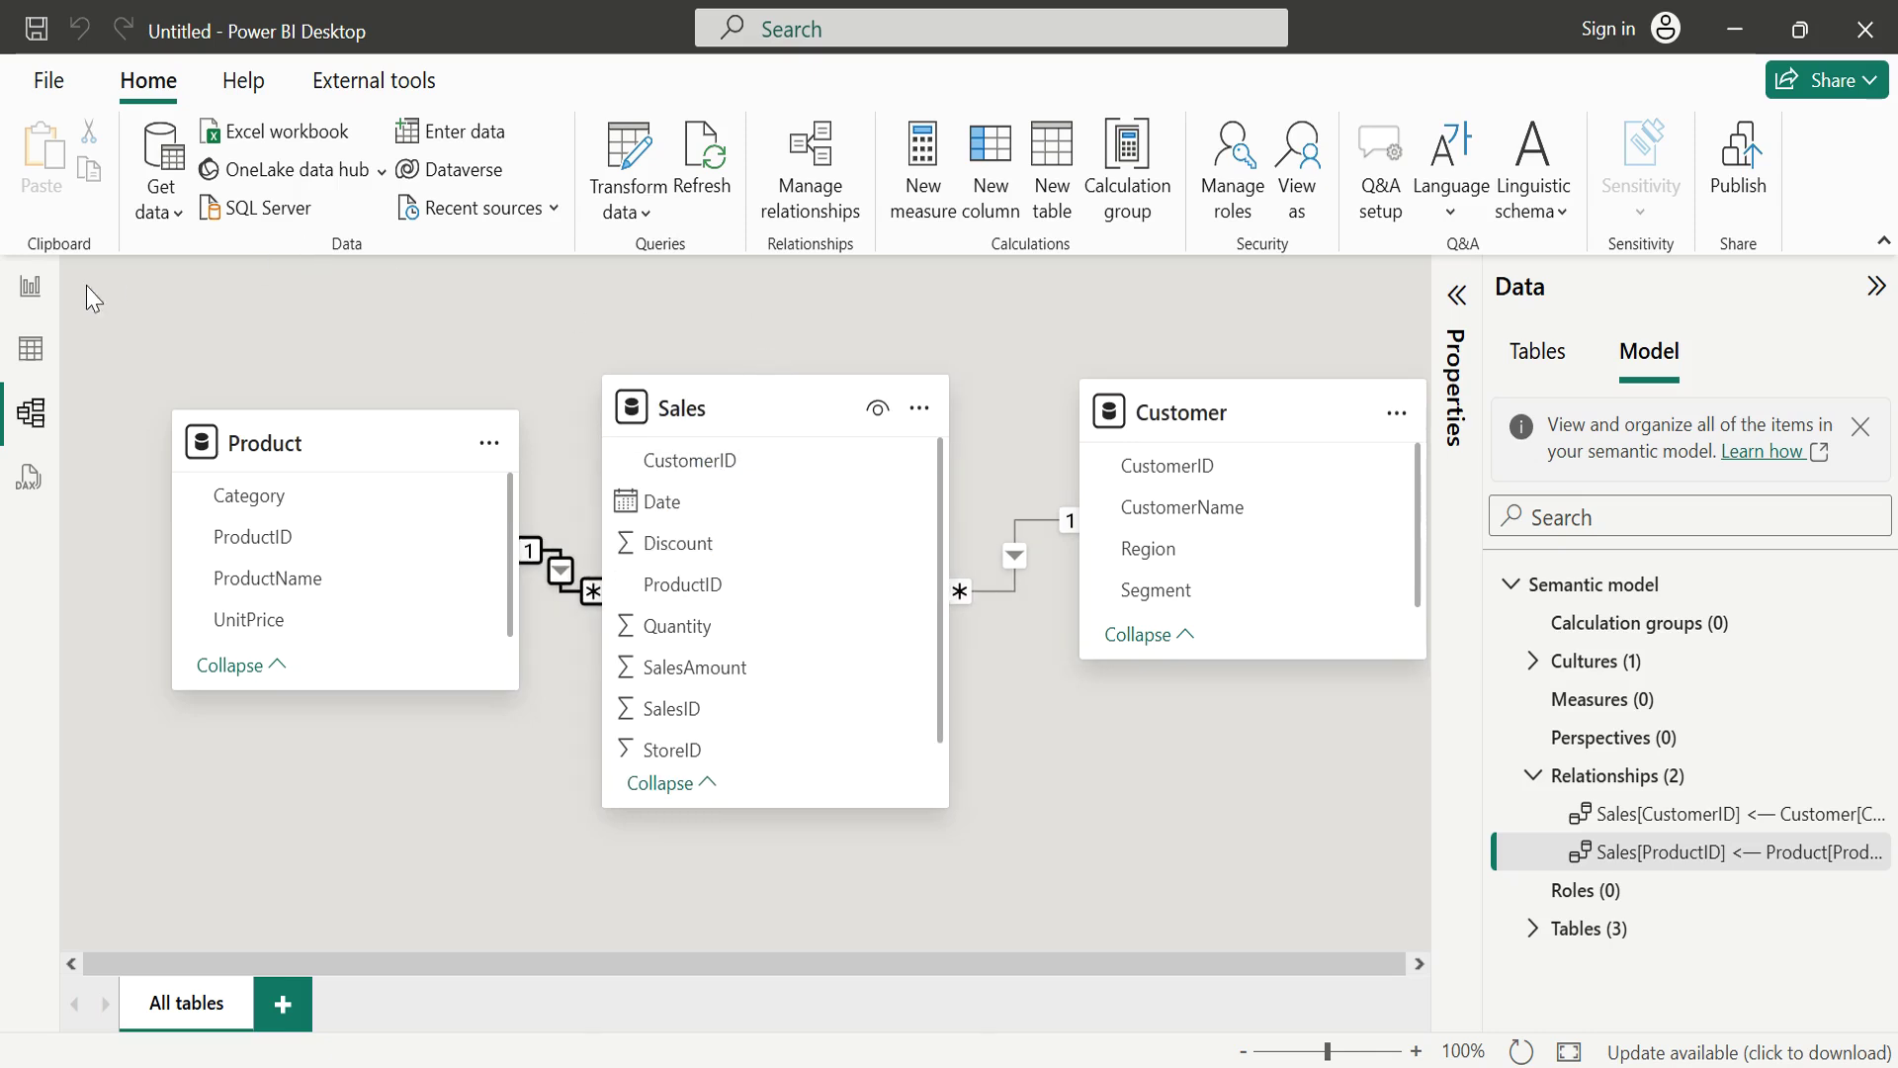
Switch to the table view, start a new calculated column in the Customer table and discard it.
{"action": "left_click", "coordinate": [31, 348]}
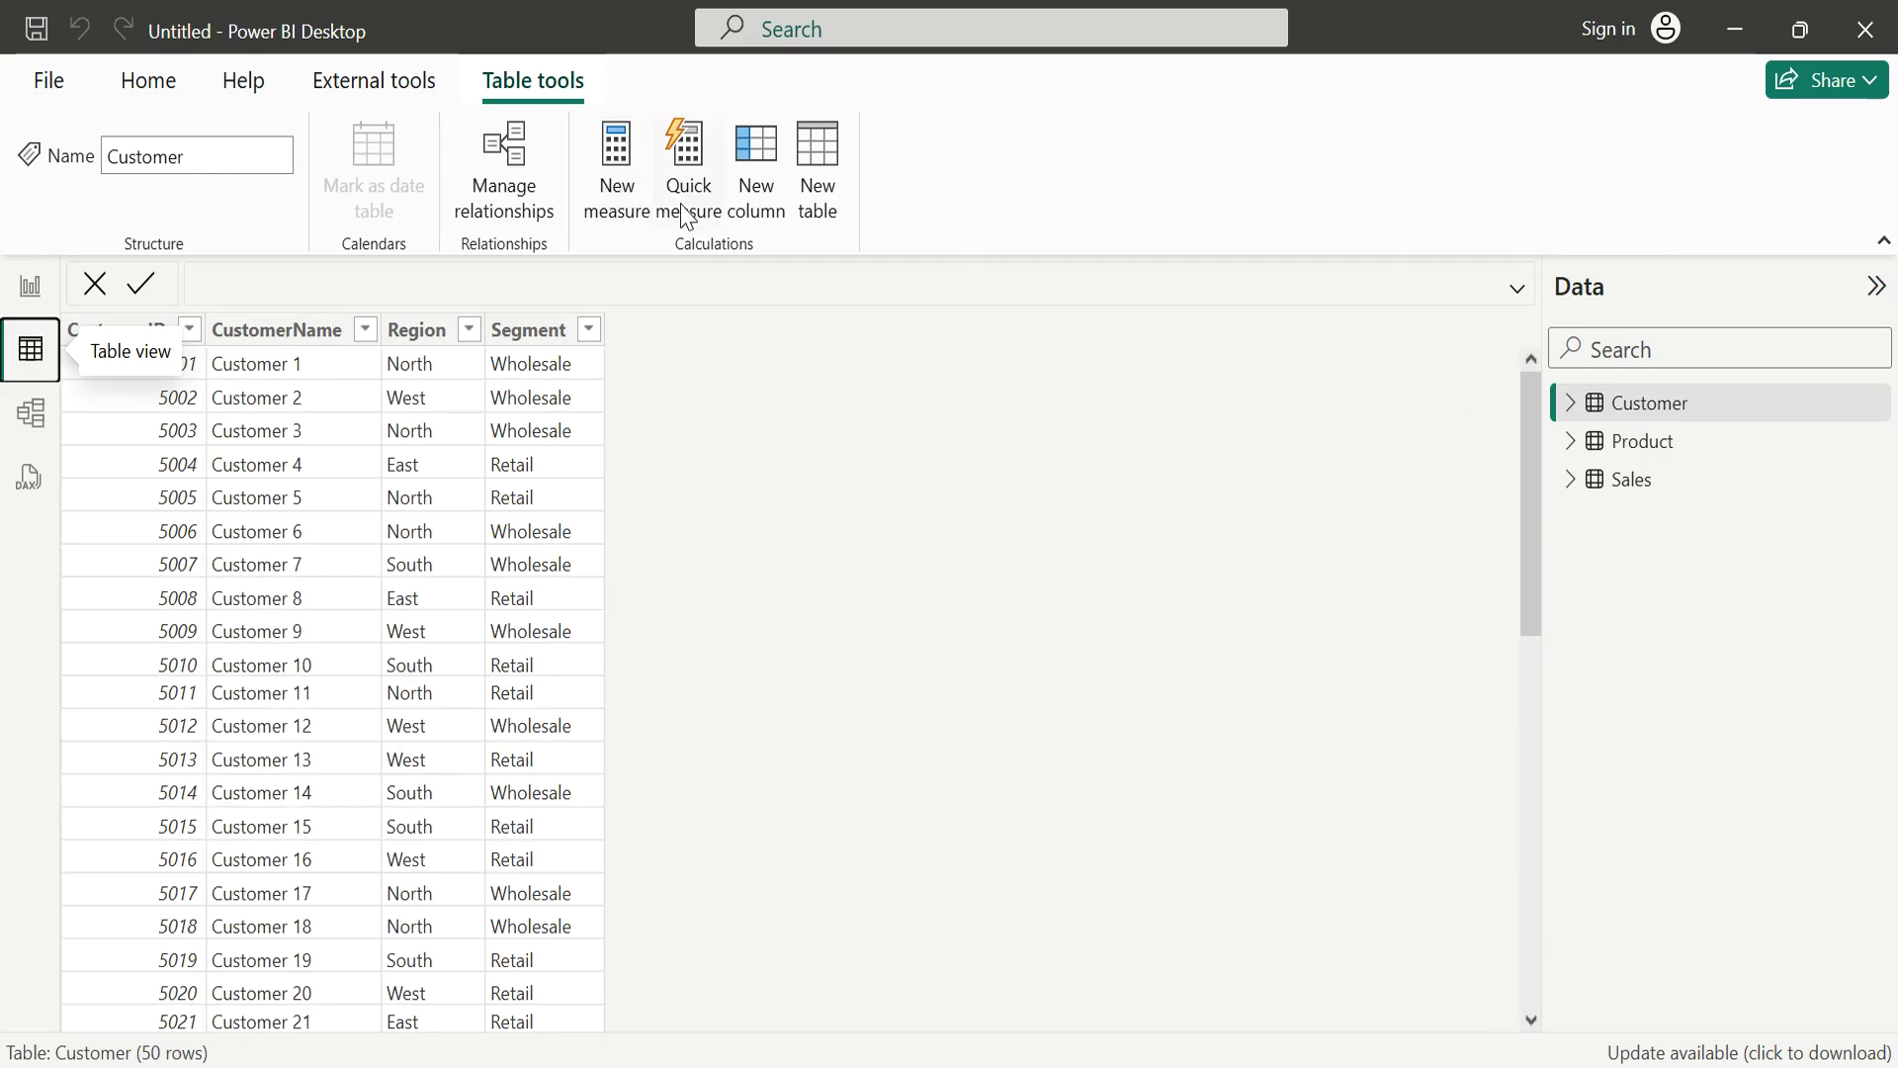
{"action": "left_click", "coordinate": [745, 169]}
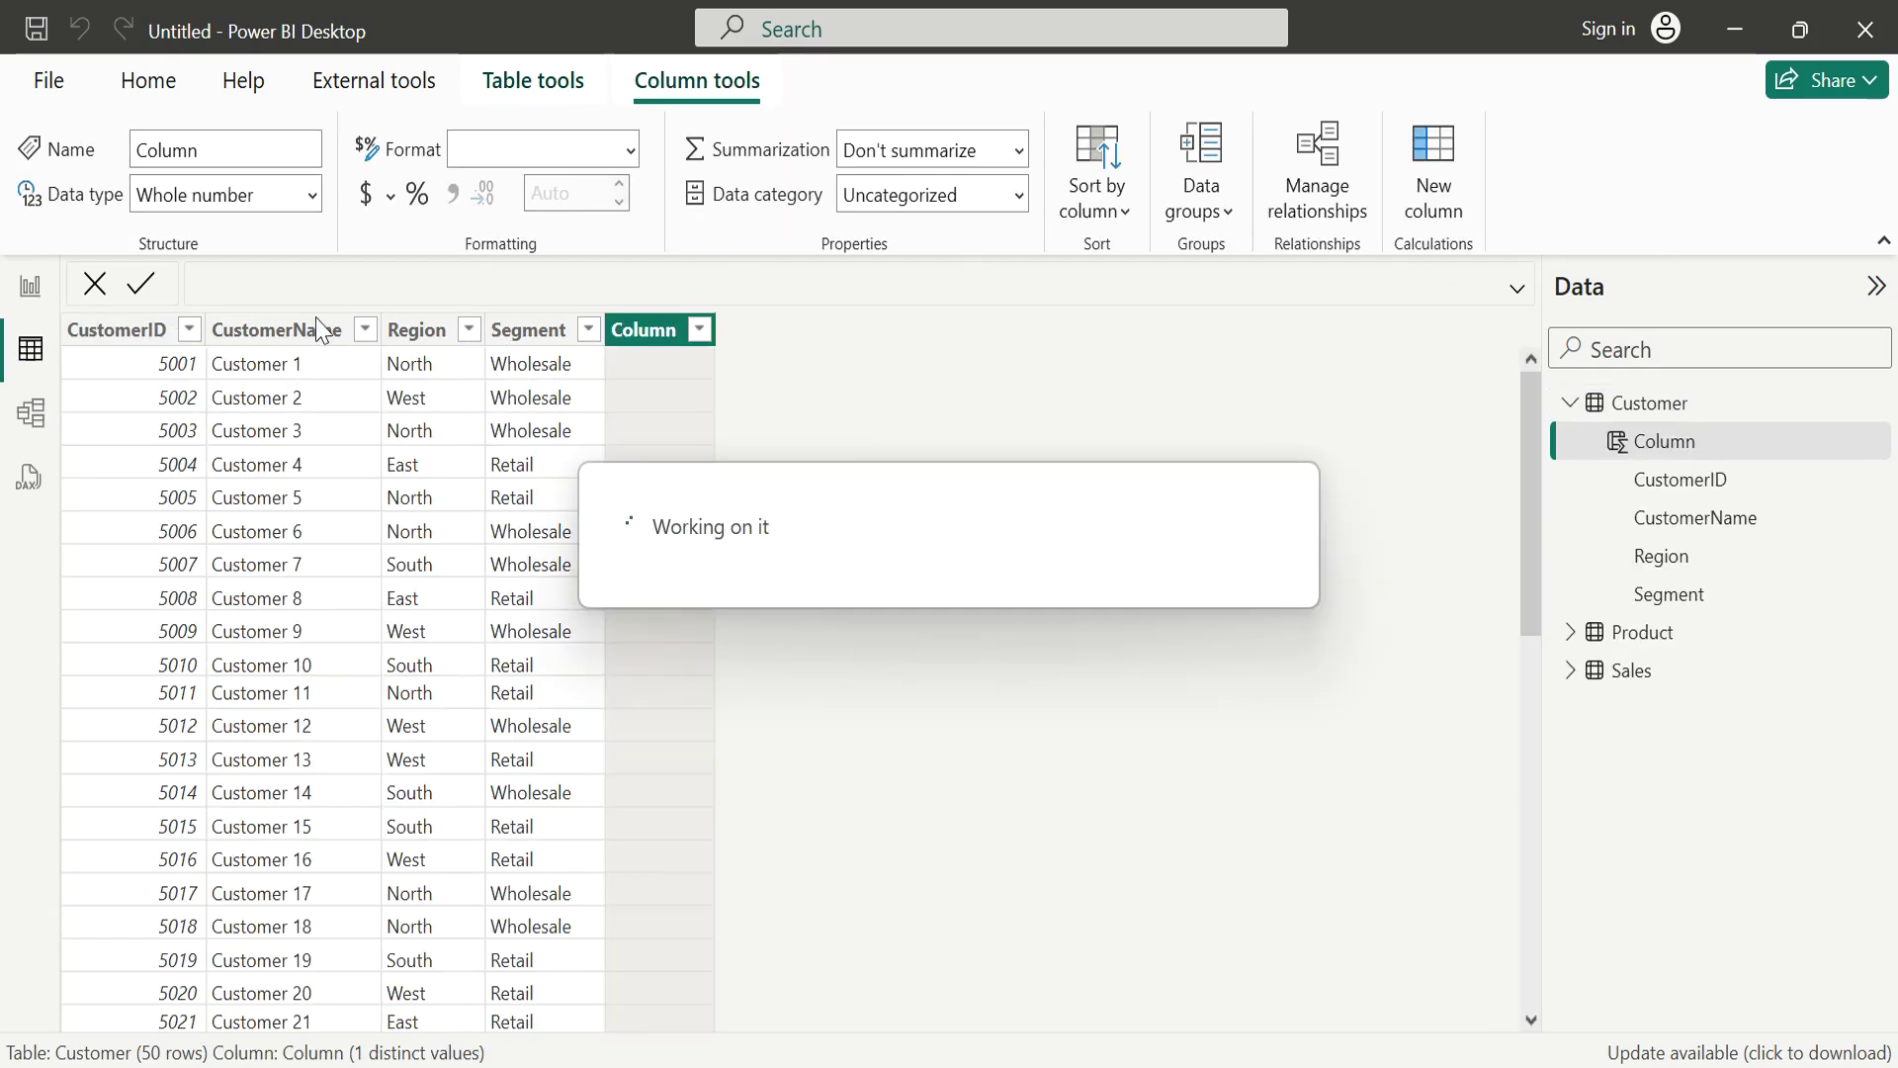
{"action": "left_click", "coordinate": [95, 285]}
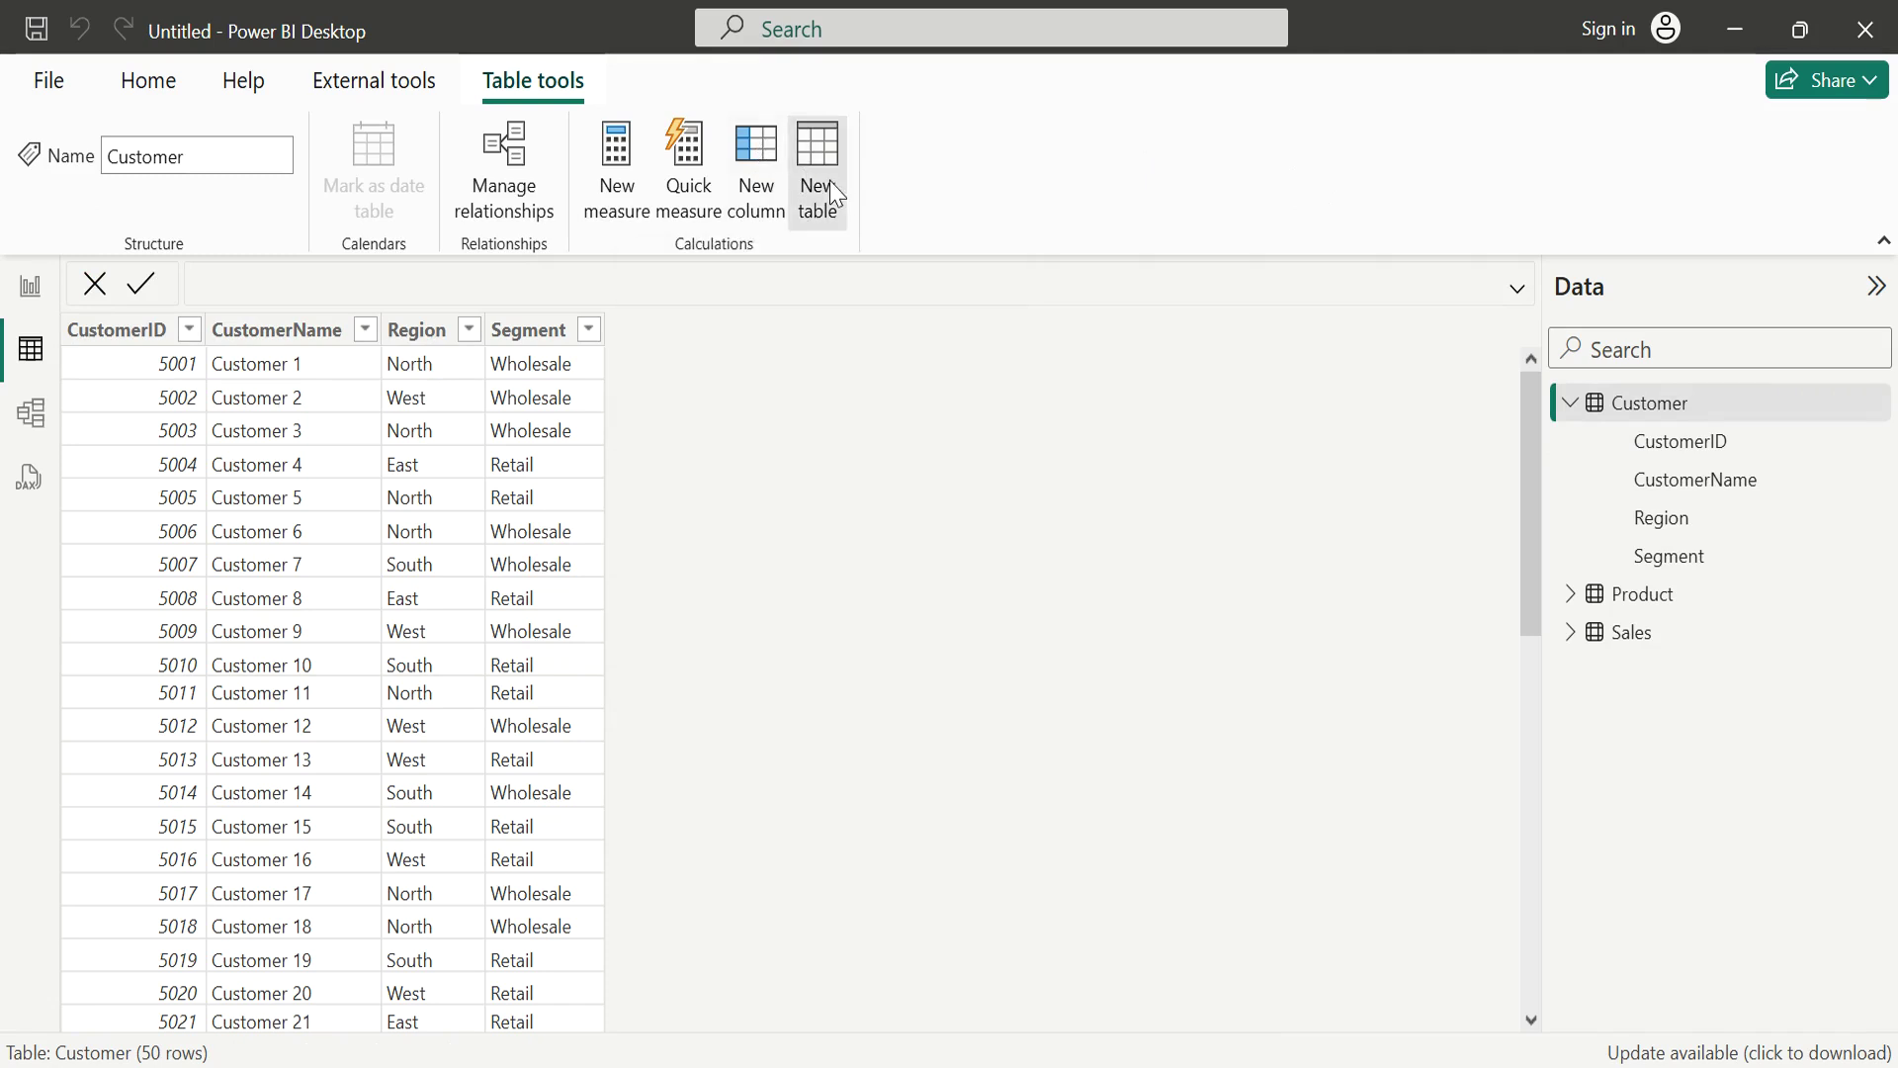
Create a new calculated table named Calendar and begin its formula with the CALENDAR function.
{"action": "left_click", "coordinate": [833, 195]}
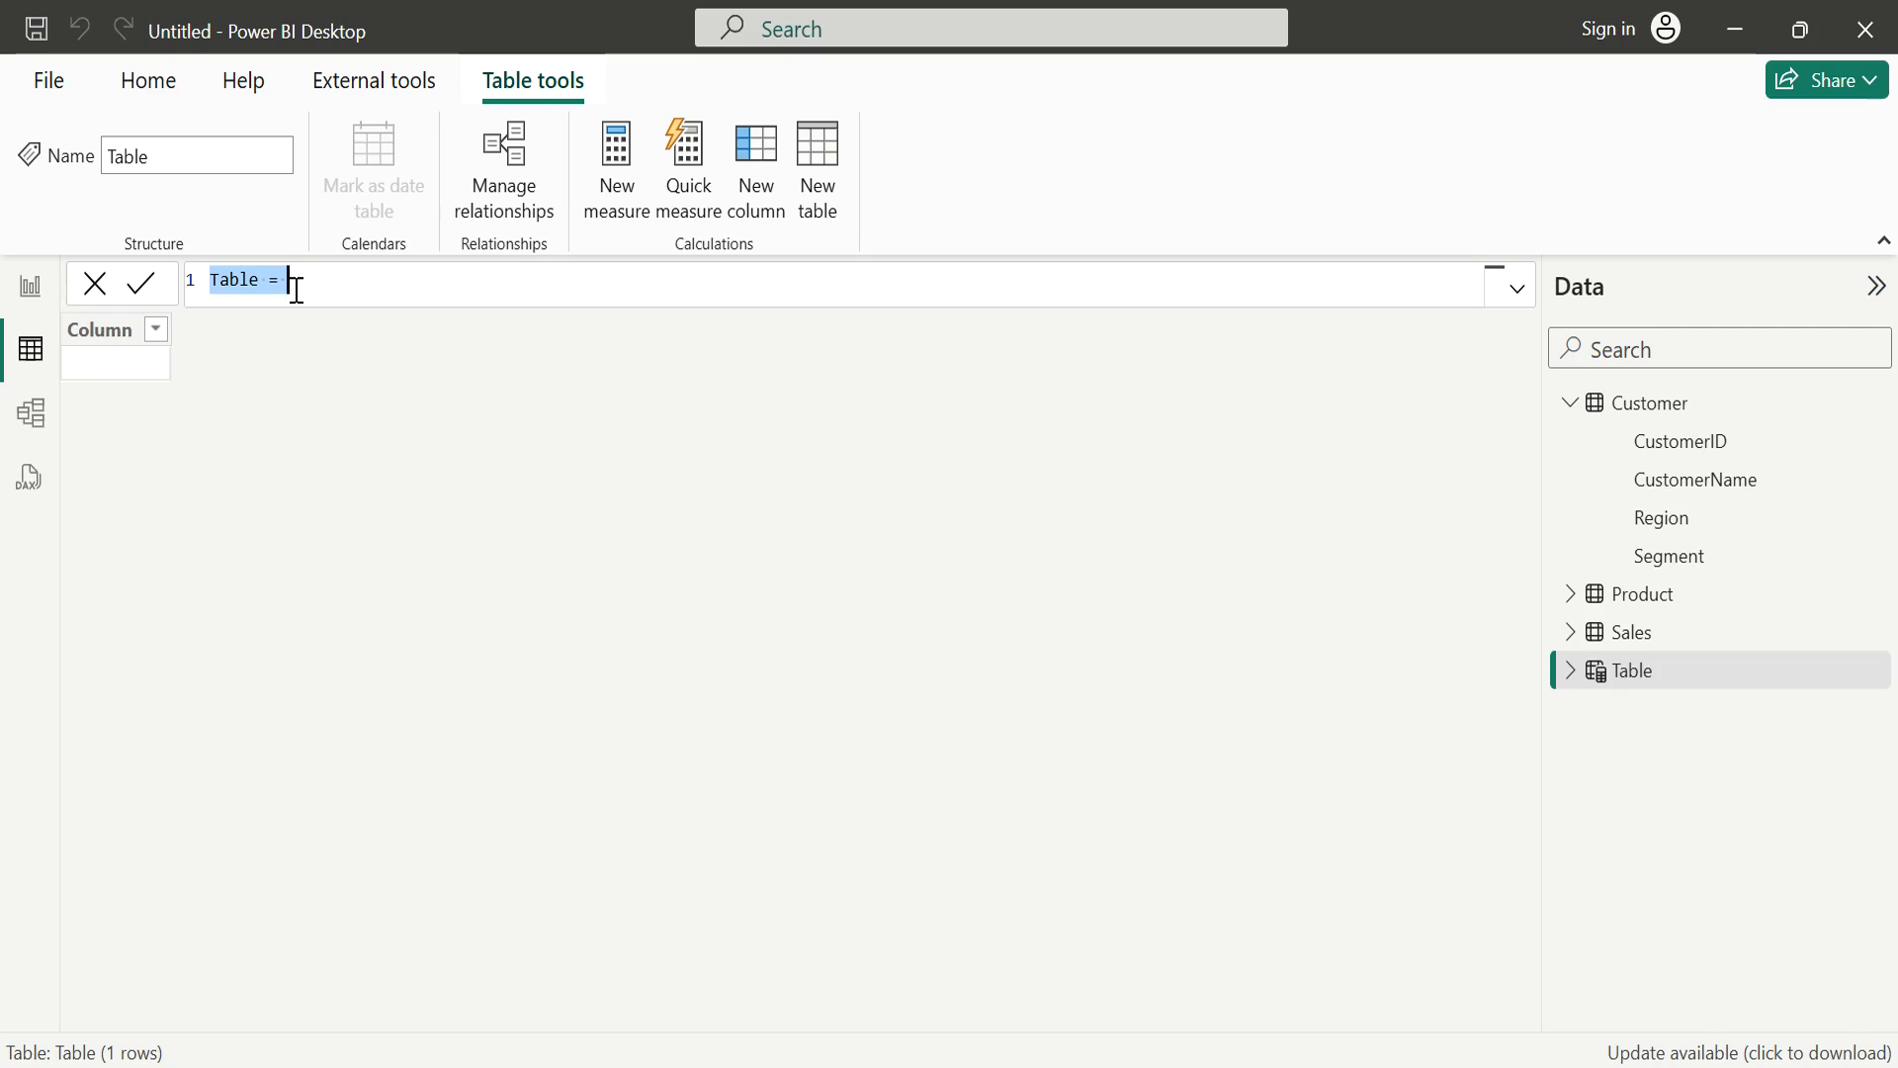
{"action": "type", "text": "CAle"}
{"action": "type", "text": "le"}
{"action": "type", "text": "ndar = "}
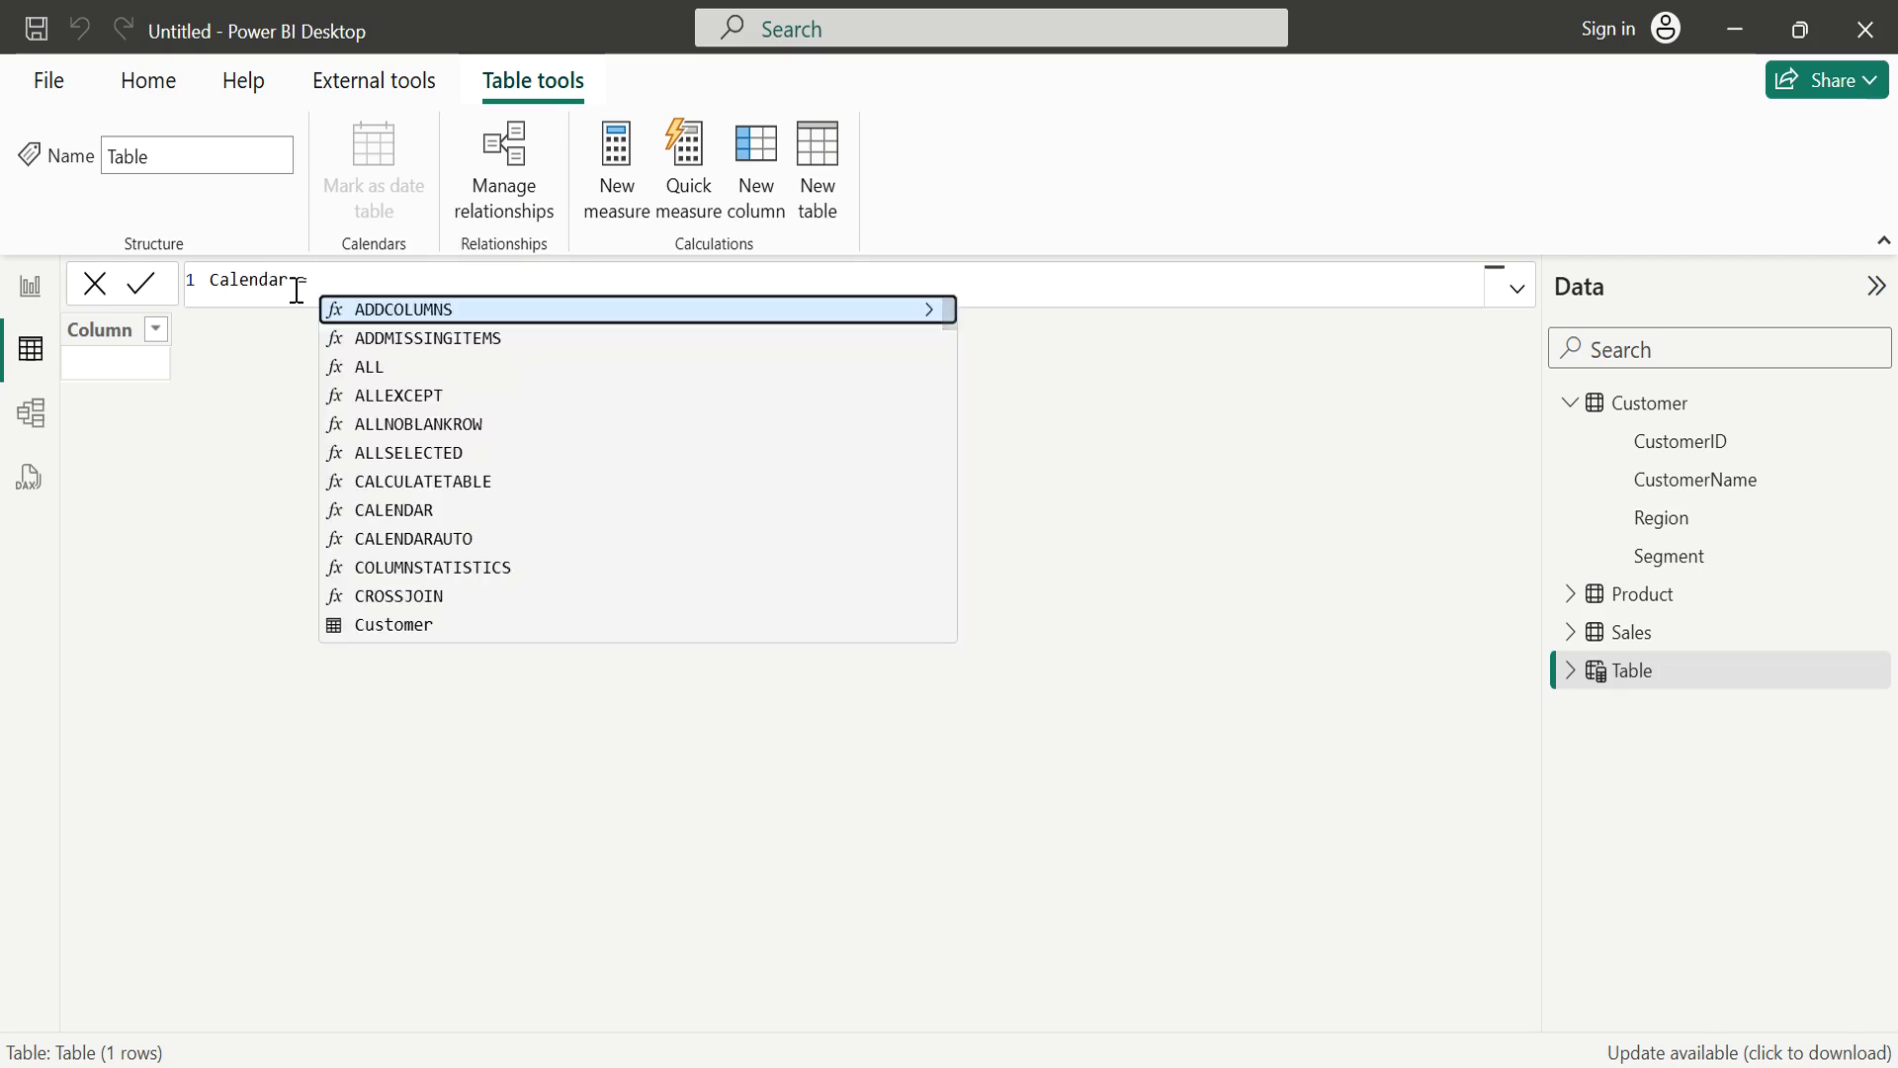
{"action": "type", "text": "CAL"}
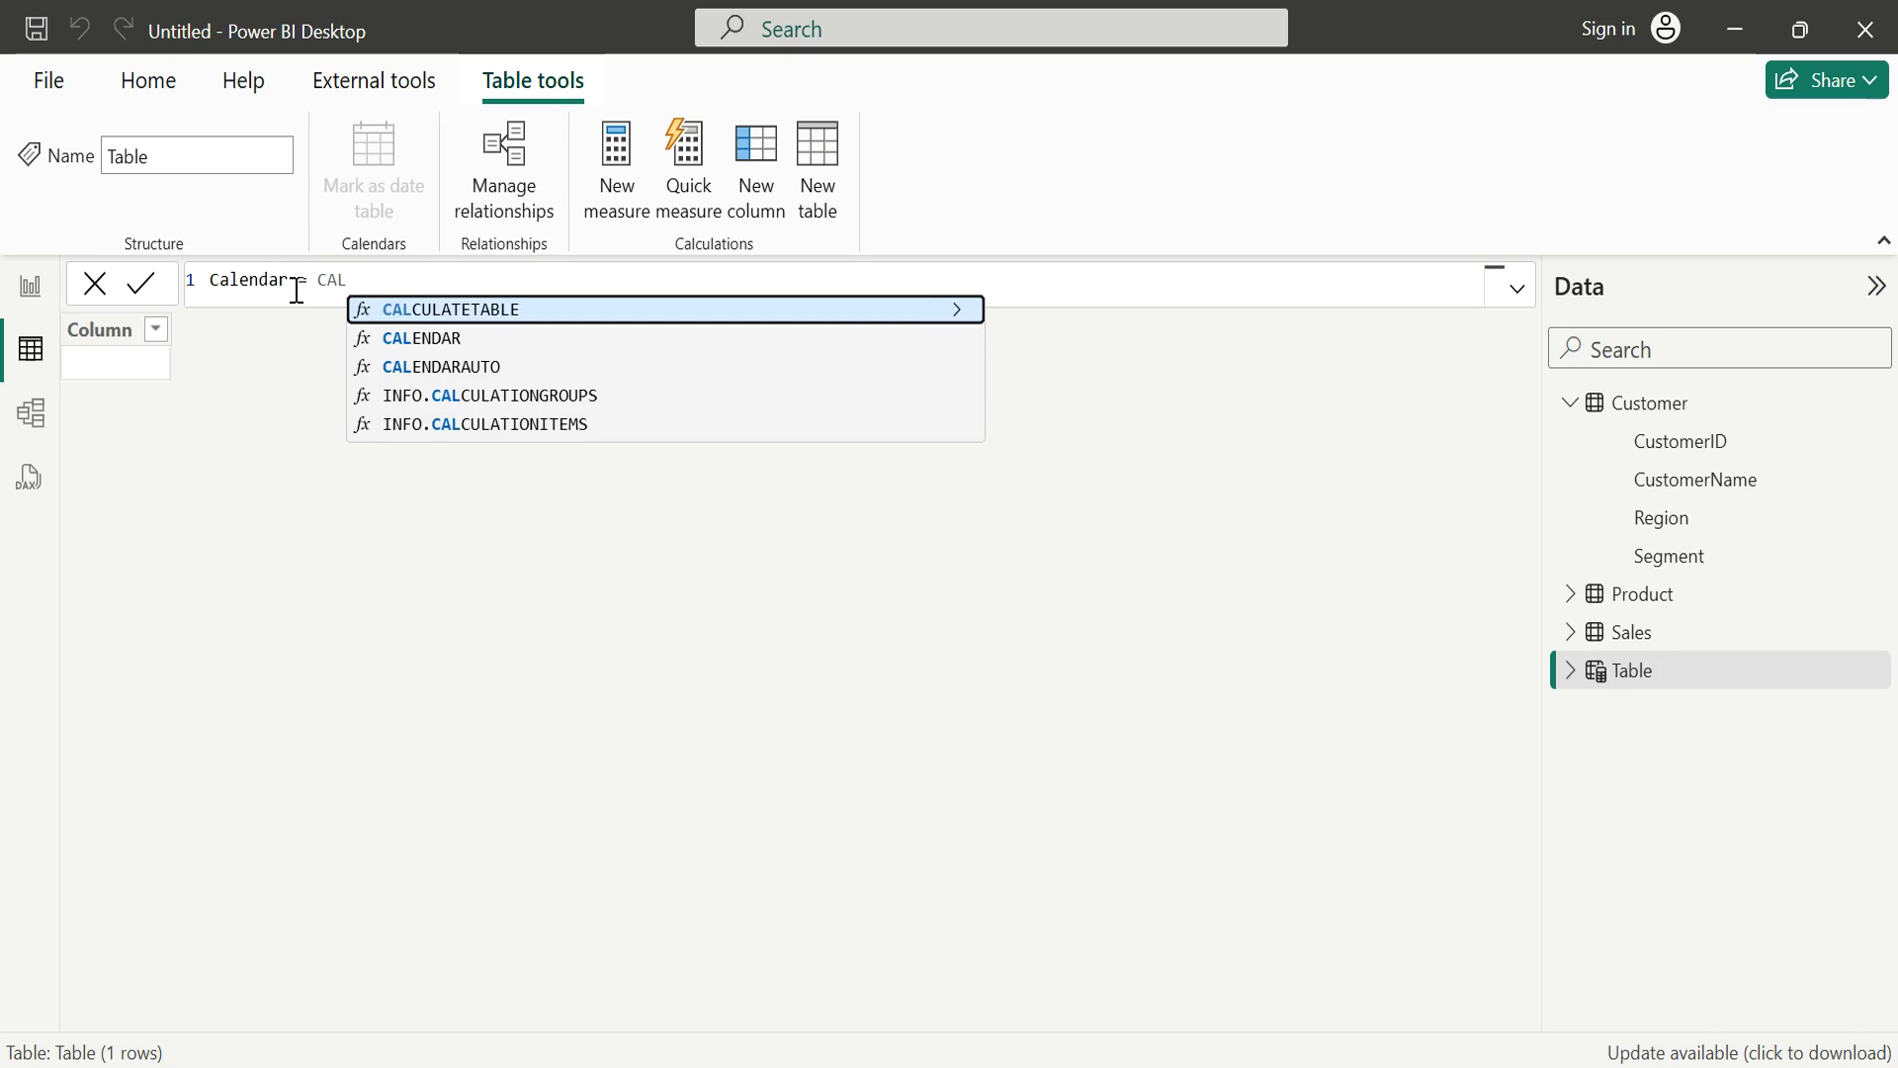
{"action": "key", "text": "Escape"}
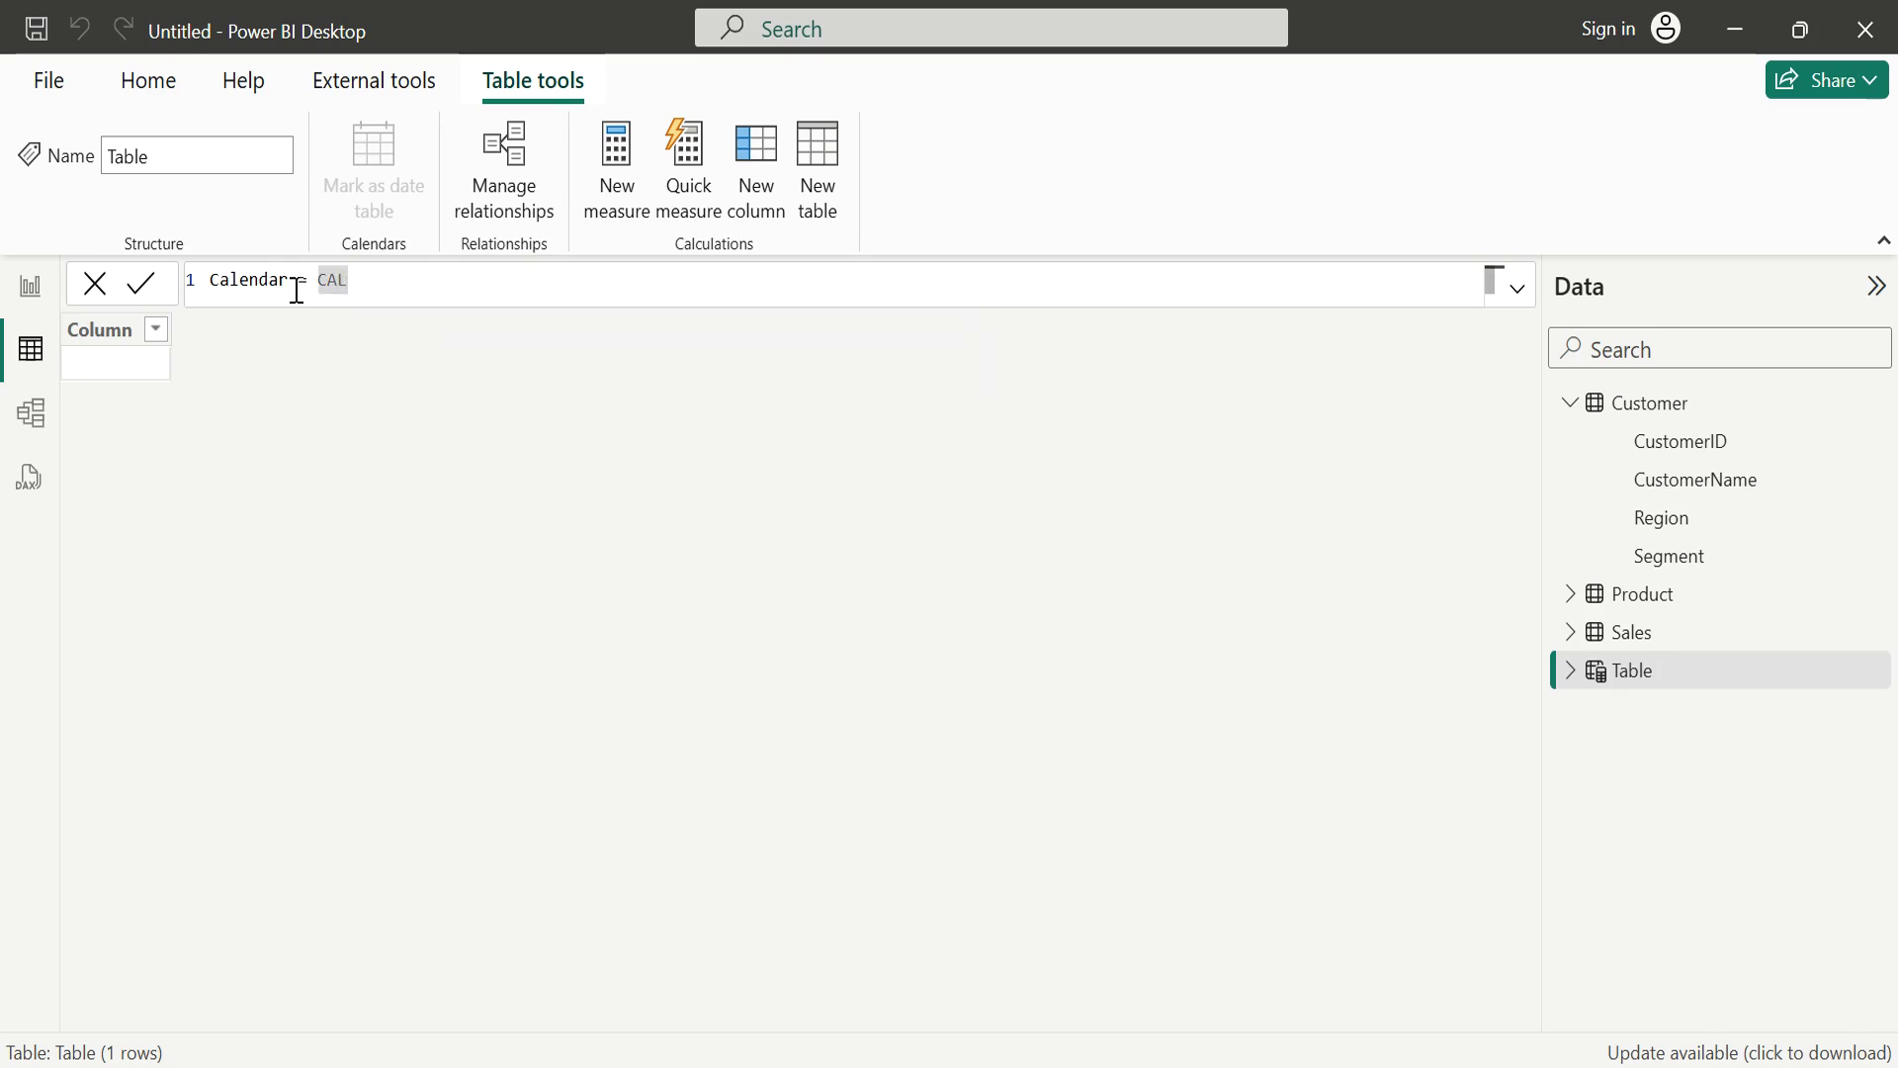
{"action": "key", "text": "ctrl+space"}
{"action": "key", "text": "Down"}
{"action": "key", "text": "Down"}
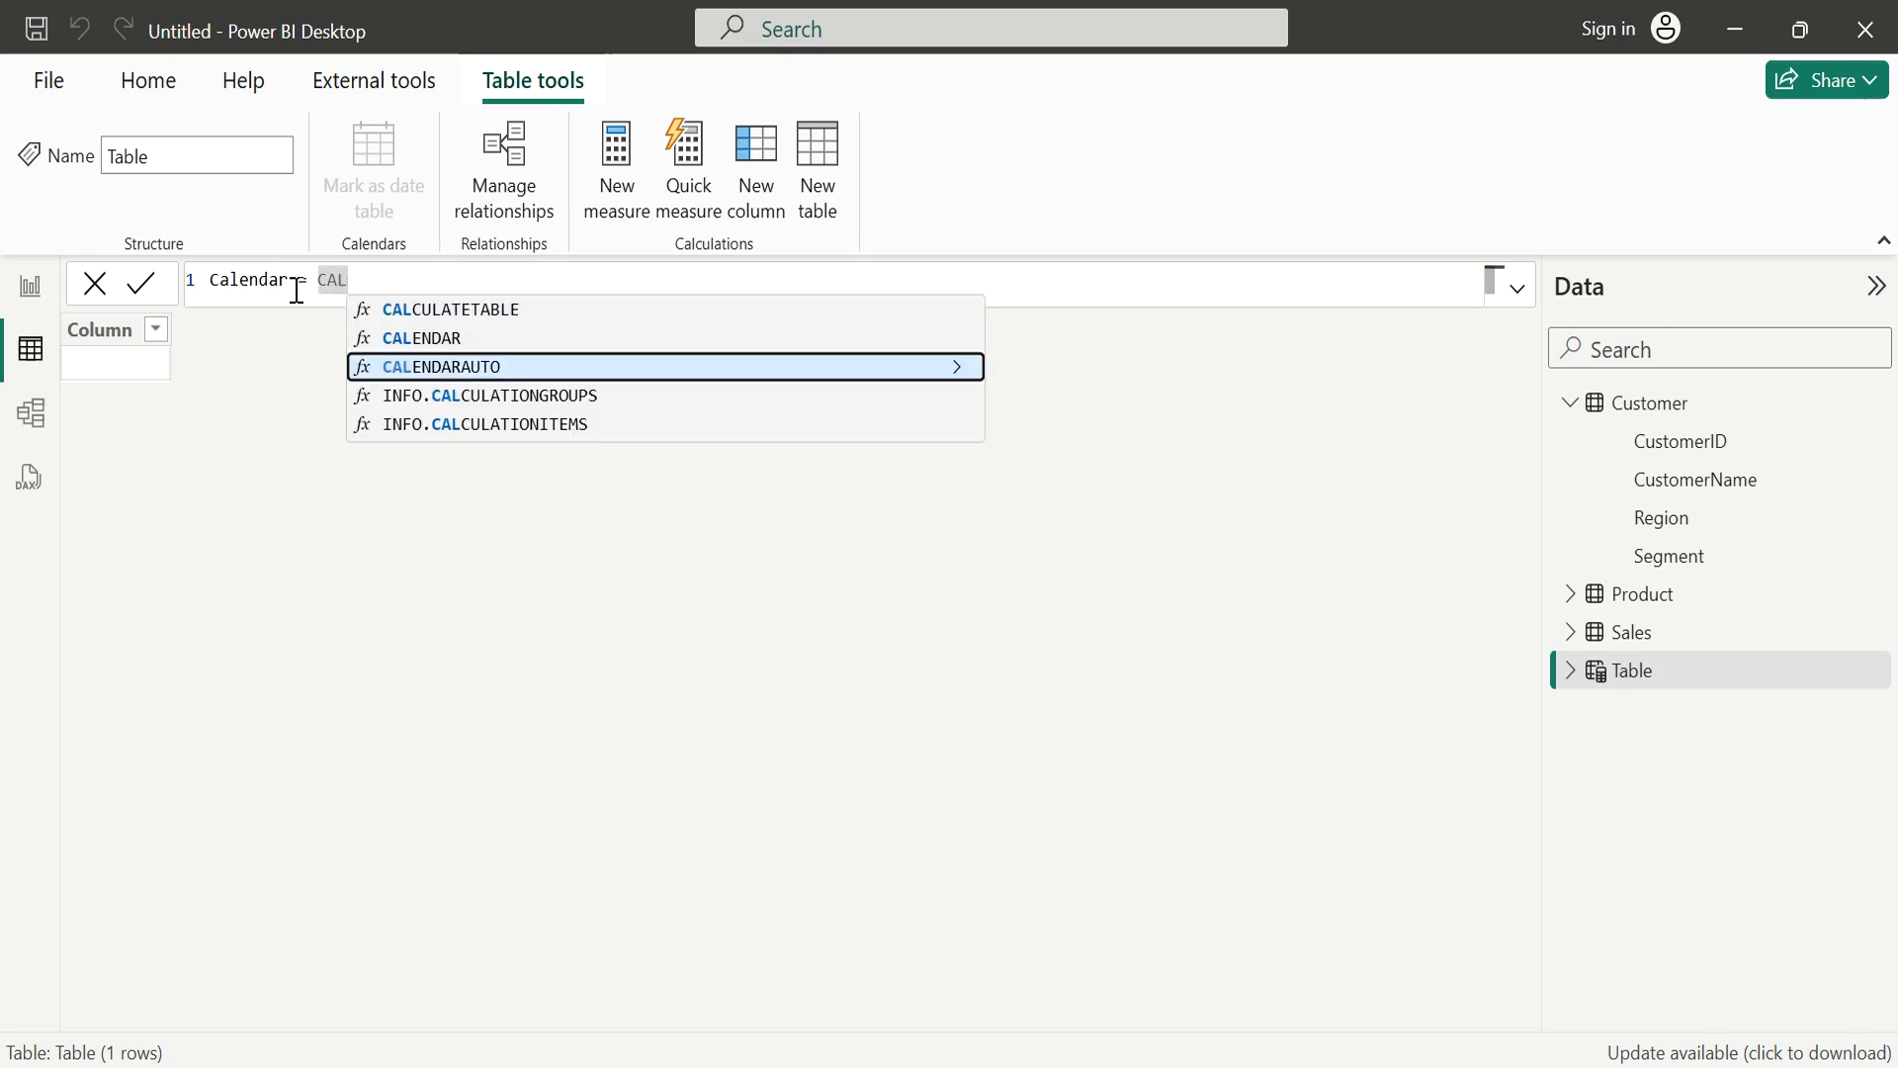
{"action": "type", "text": "en"}
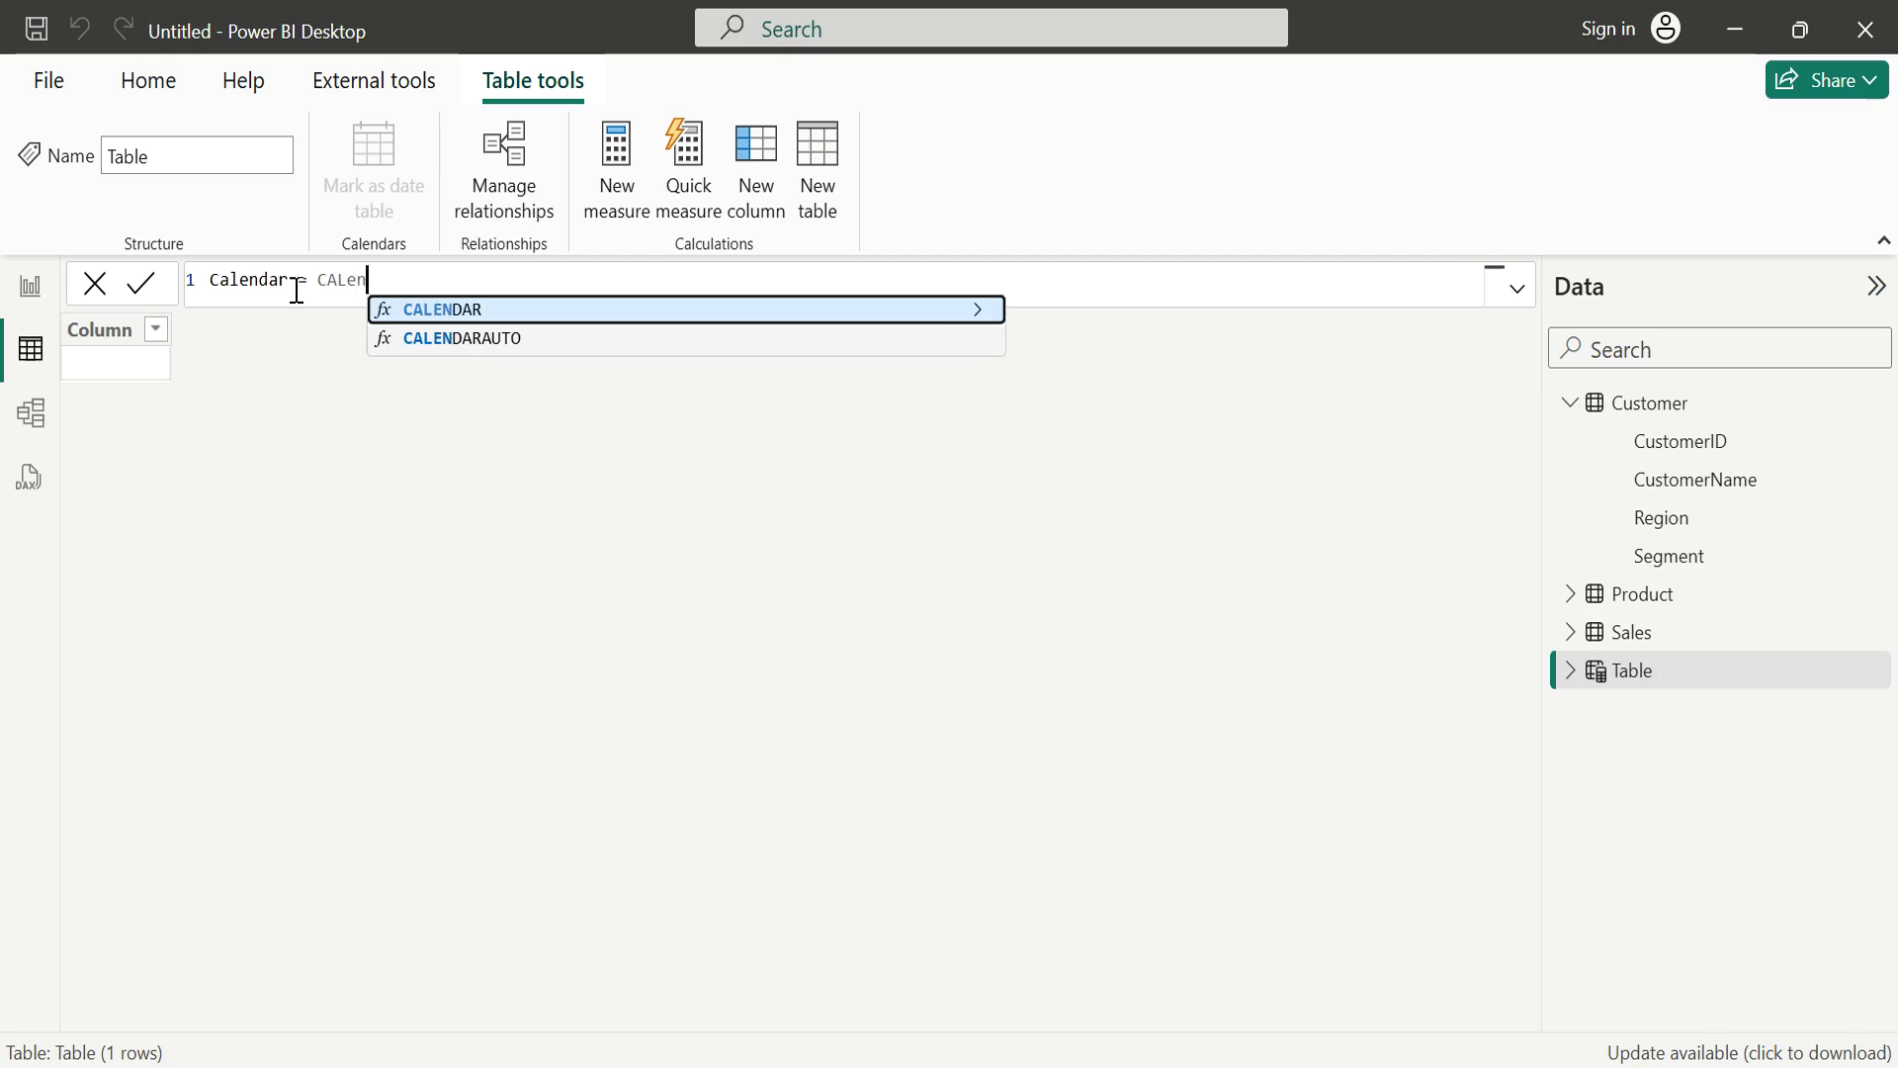
{"action": "key", "text": "Down"}
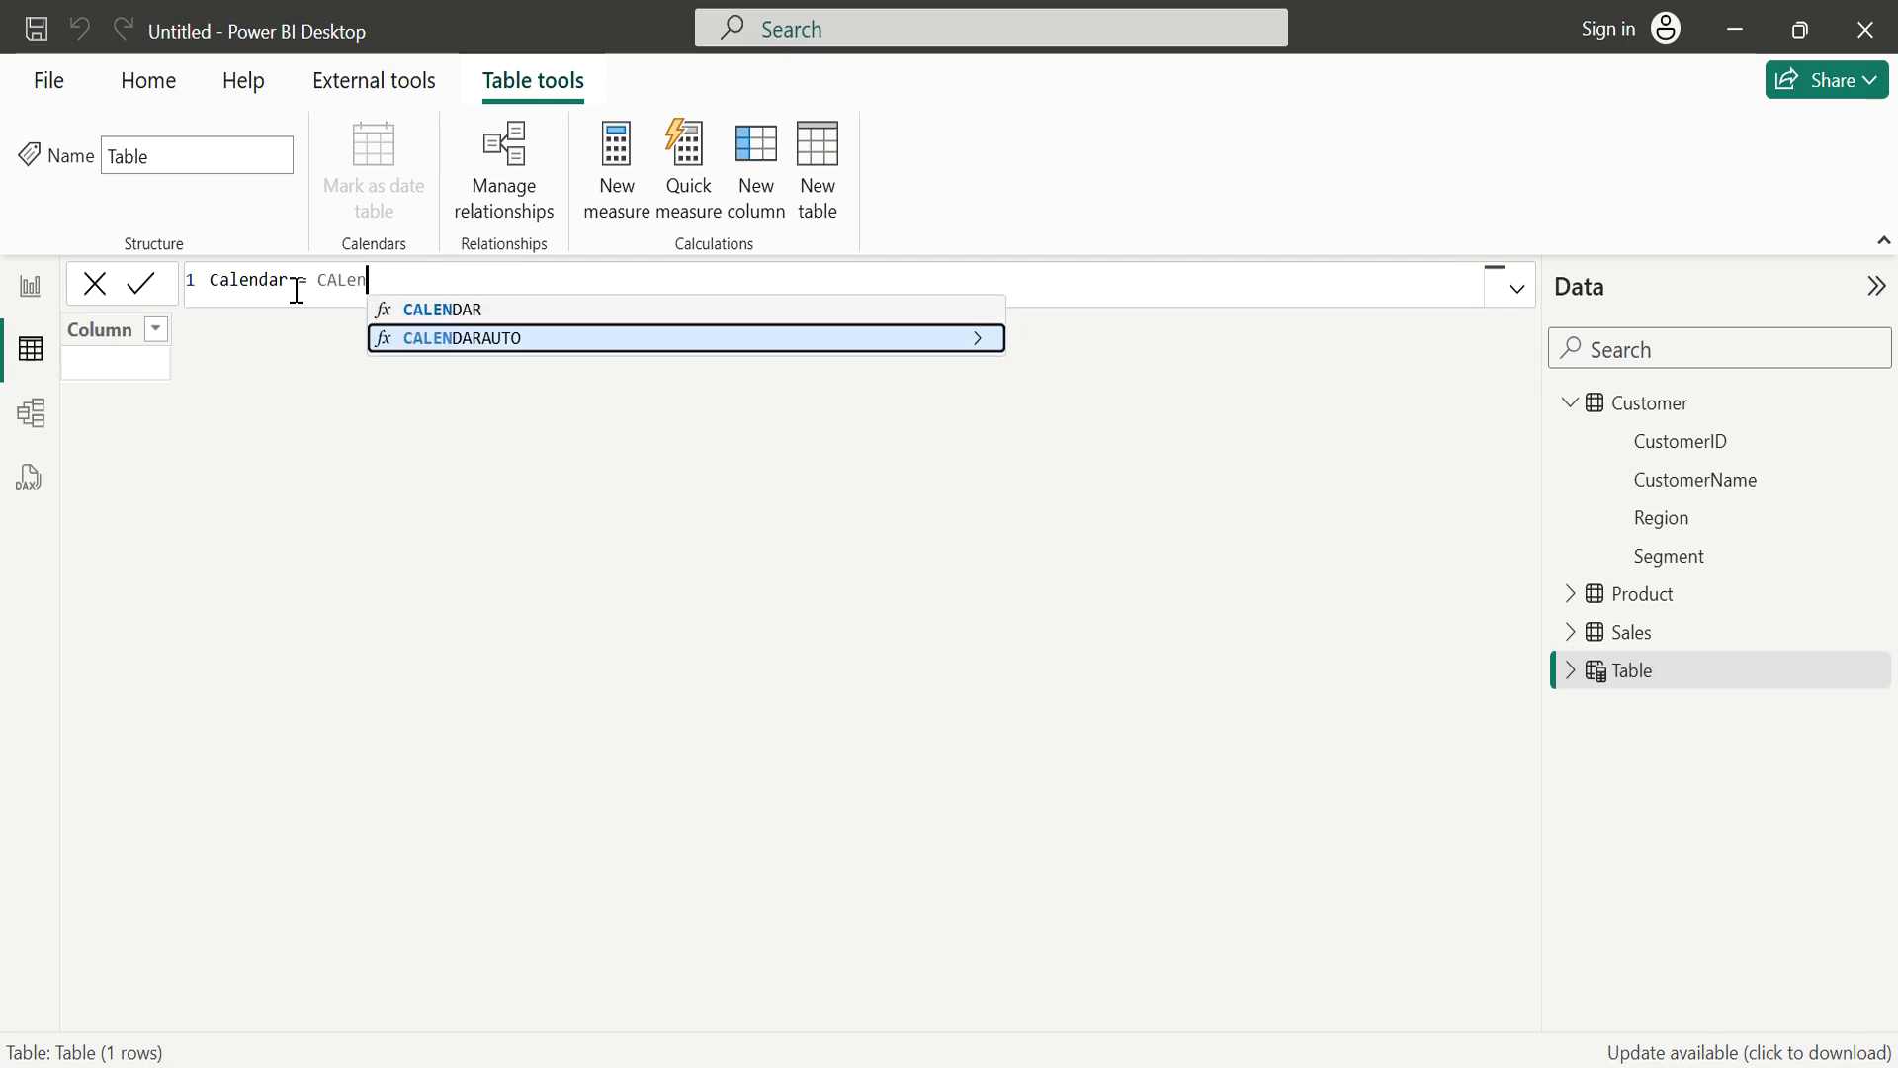
{"action": "key", "text": "Up"}
{"action": "key", "text": "Tab"}
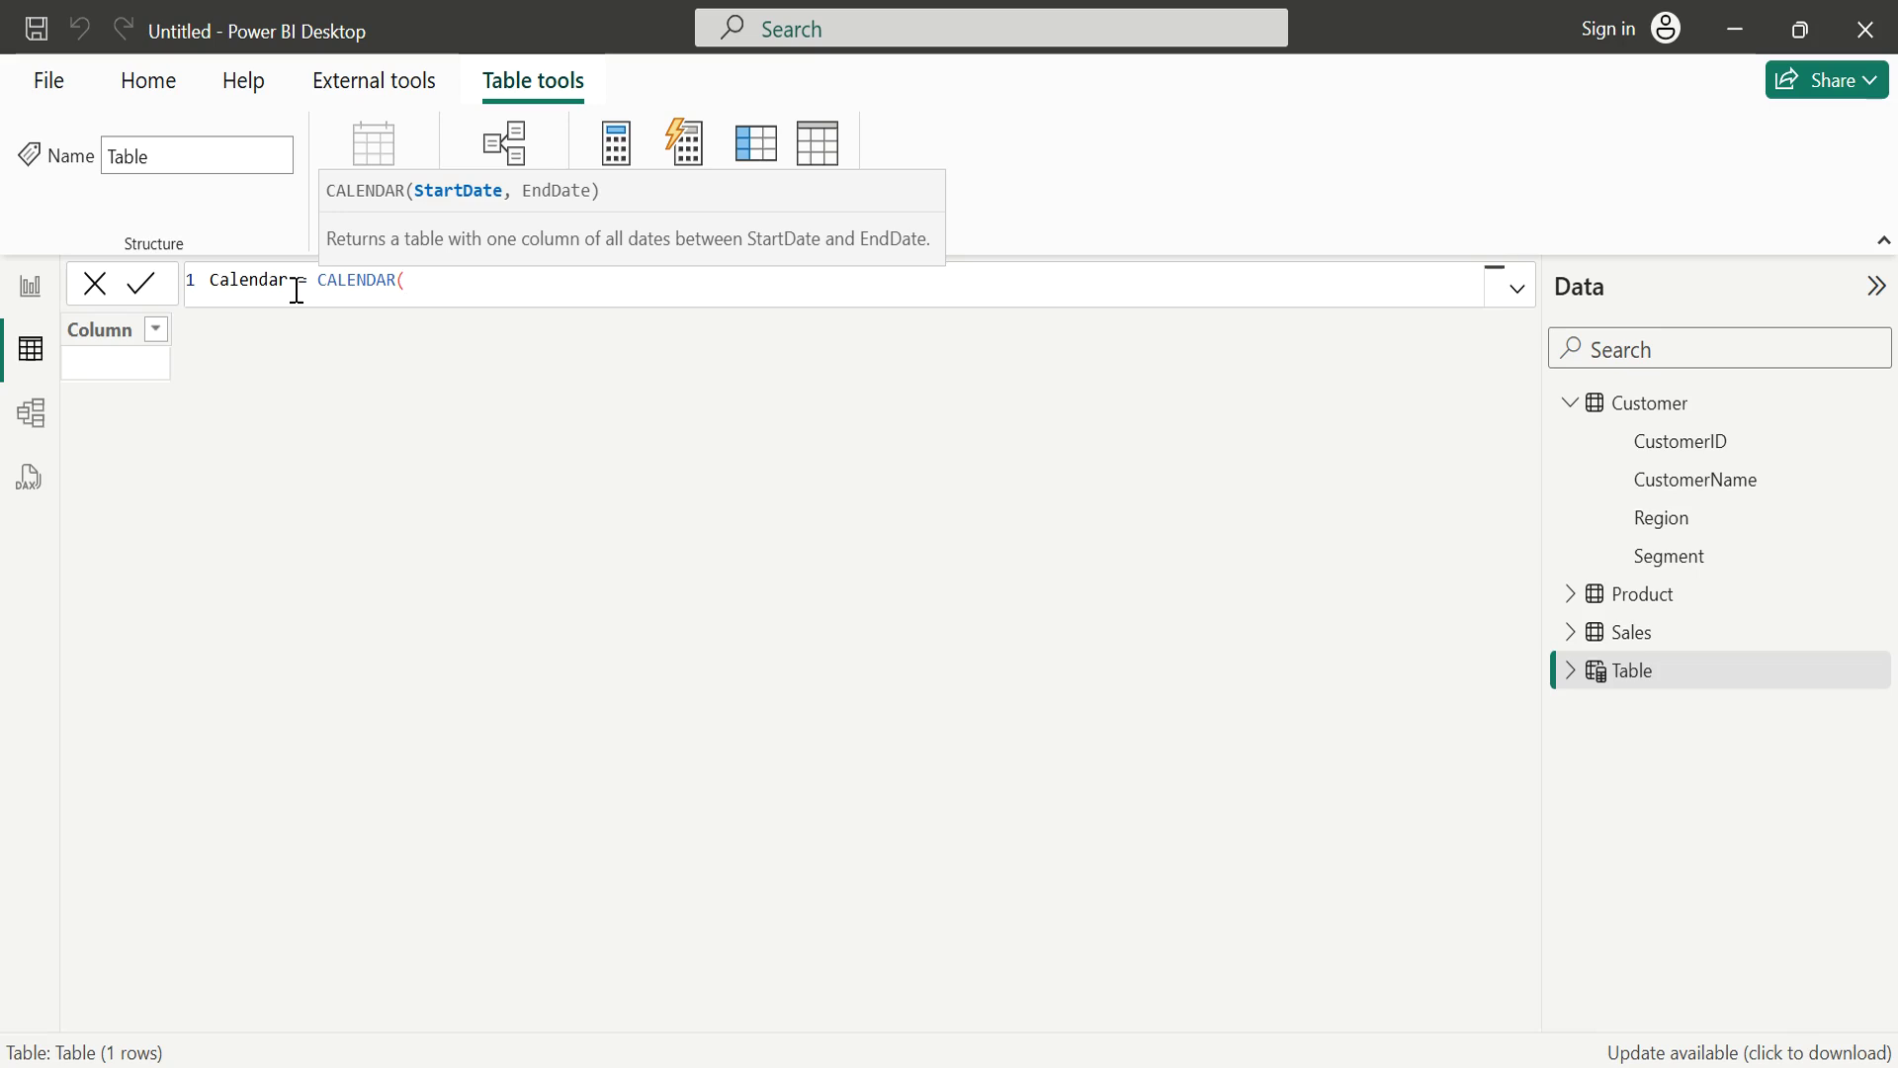
Set the Calendar formula's start date to MIN(Sales[Date]).
{"action": "type", "text": "MIN"}
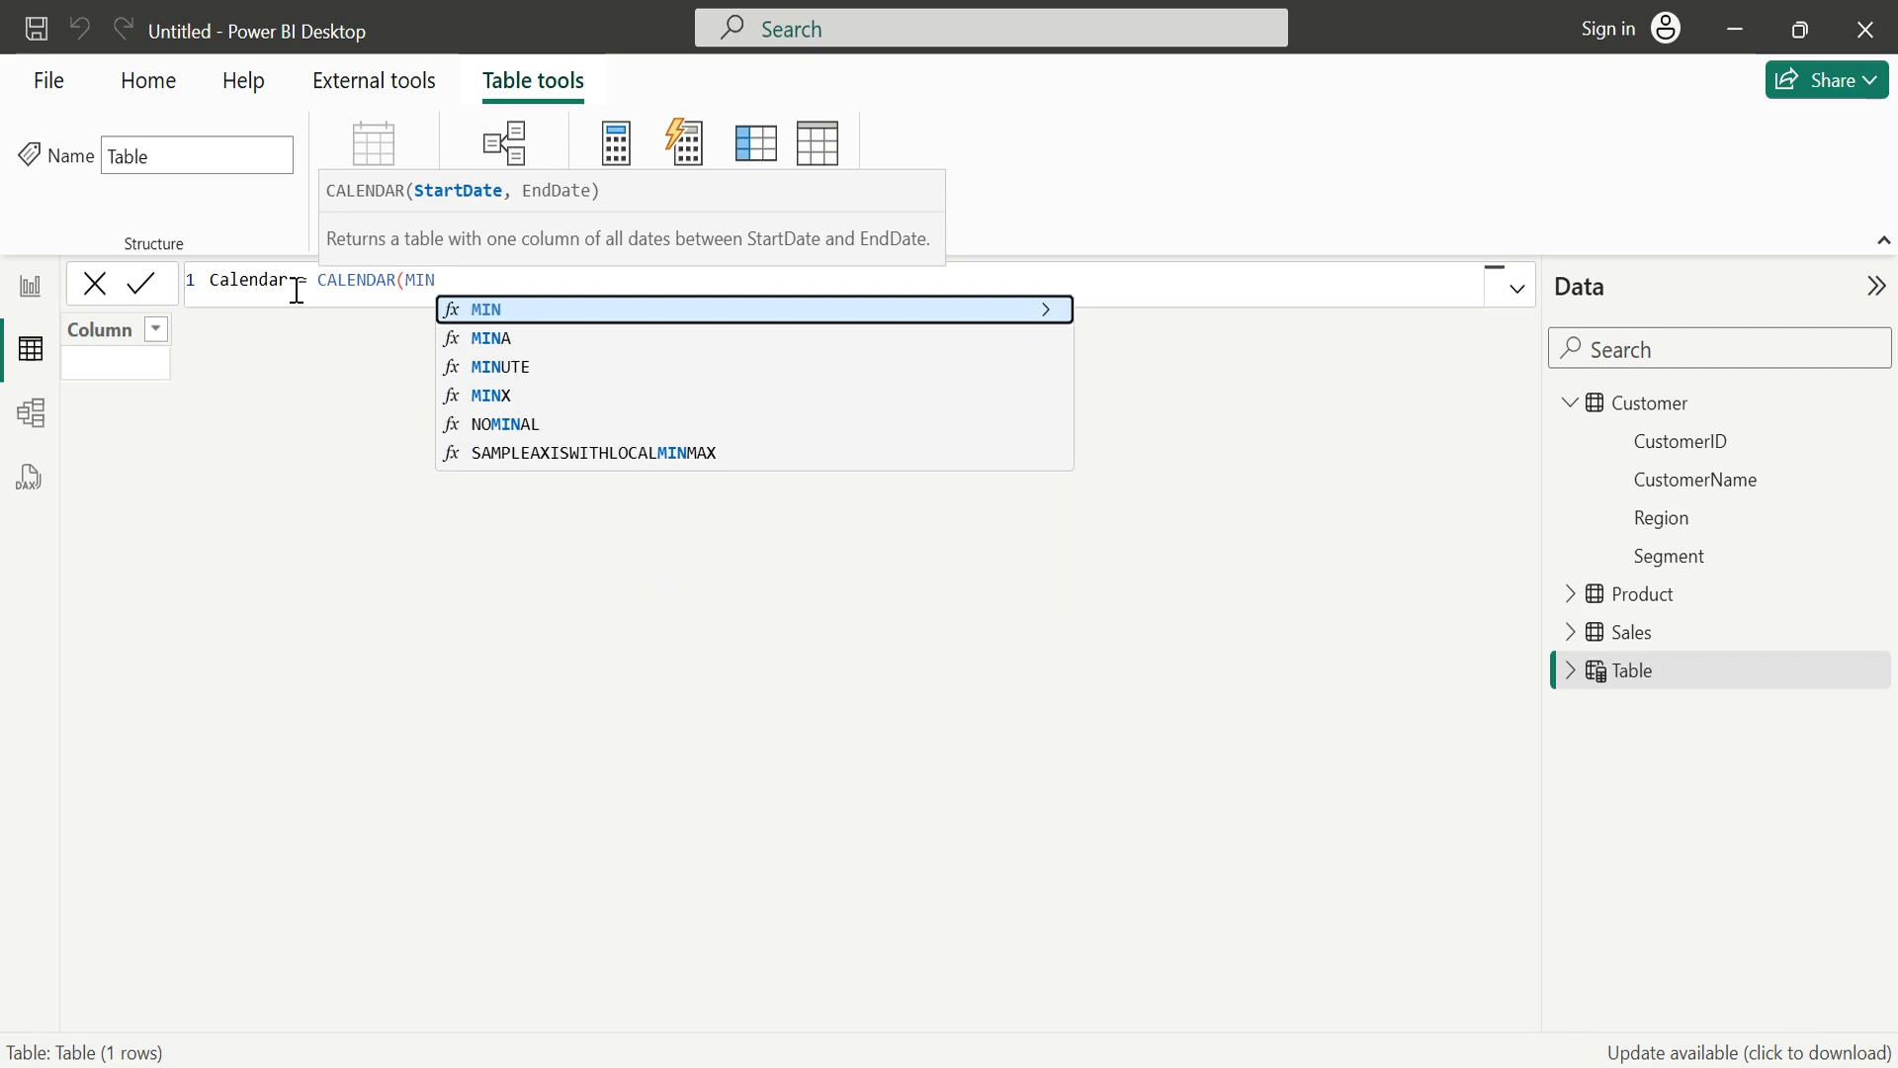
{"action": "type", "text": "(Date"}
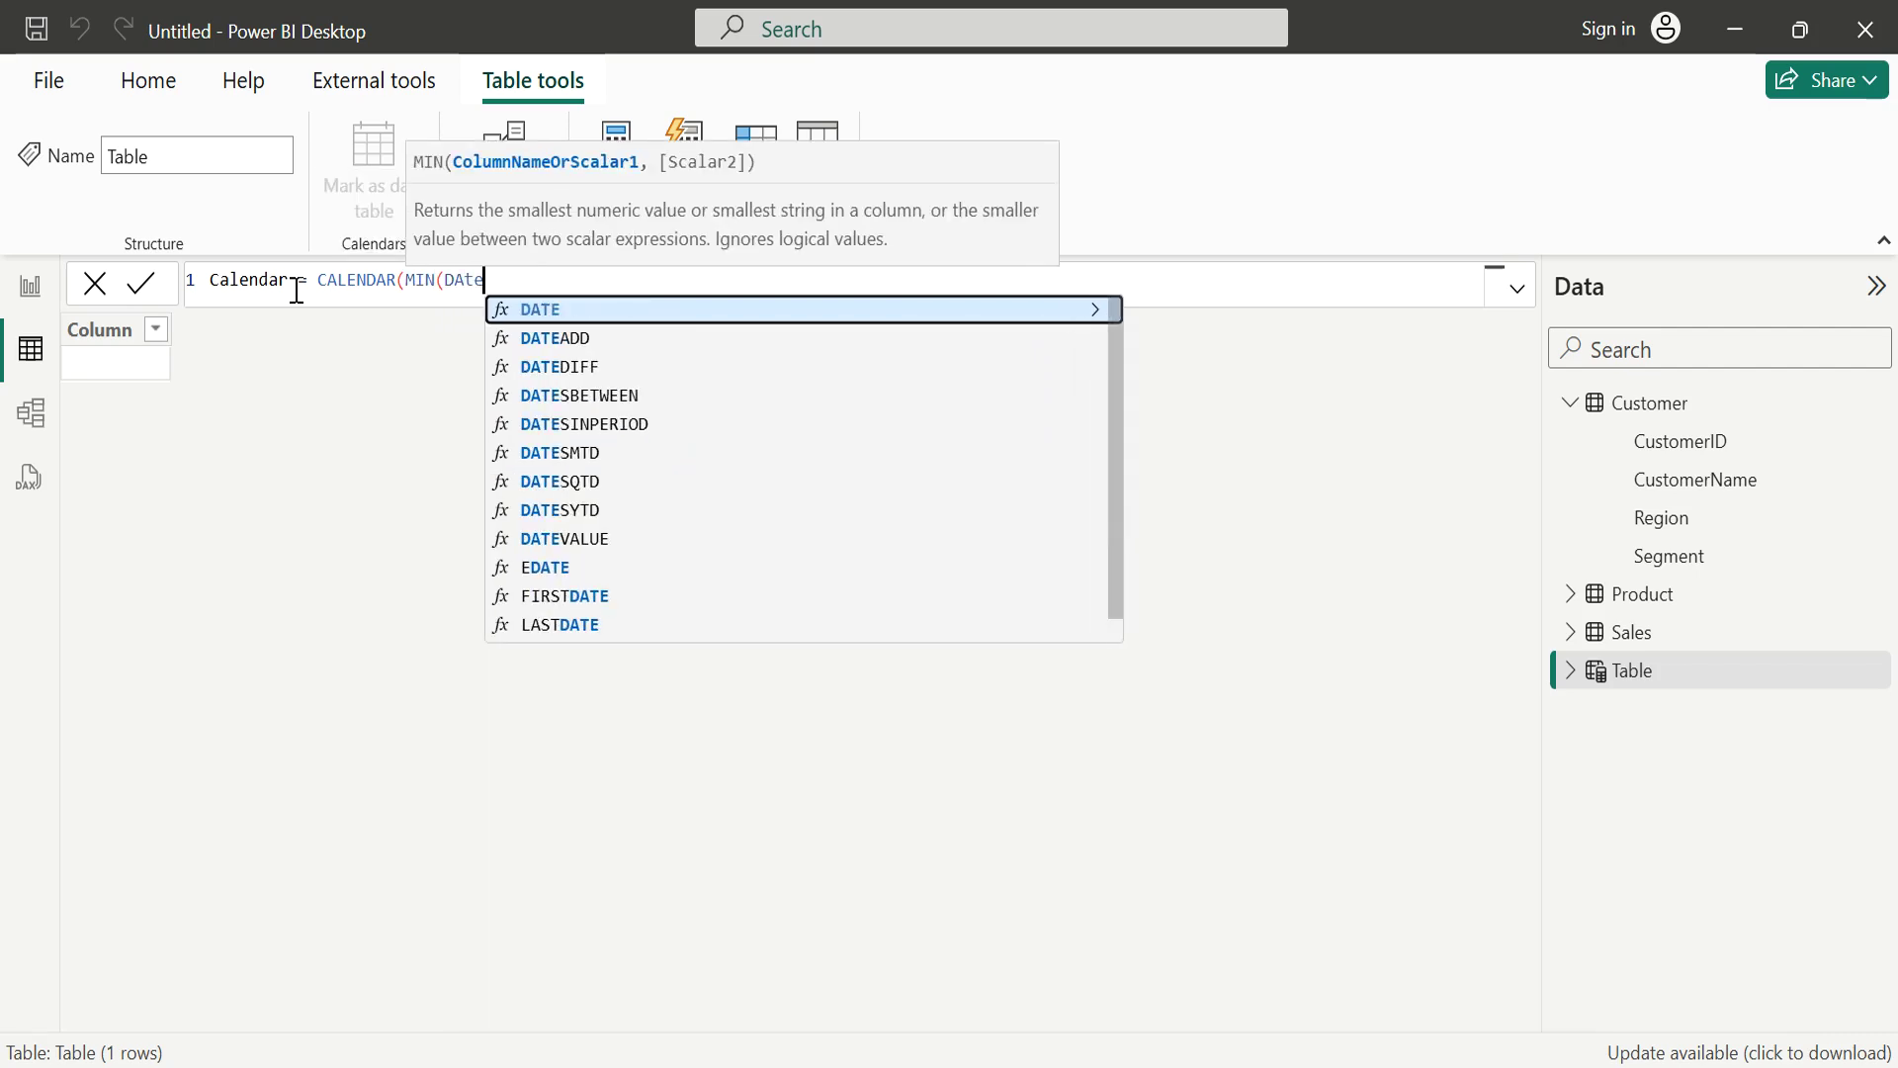
{"action": "key", "text": "Up"}
{"action": "key", "text": "Up"}
{"action": "key", "text": "Down"}
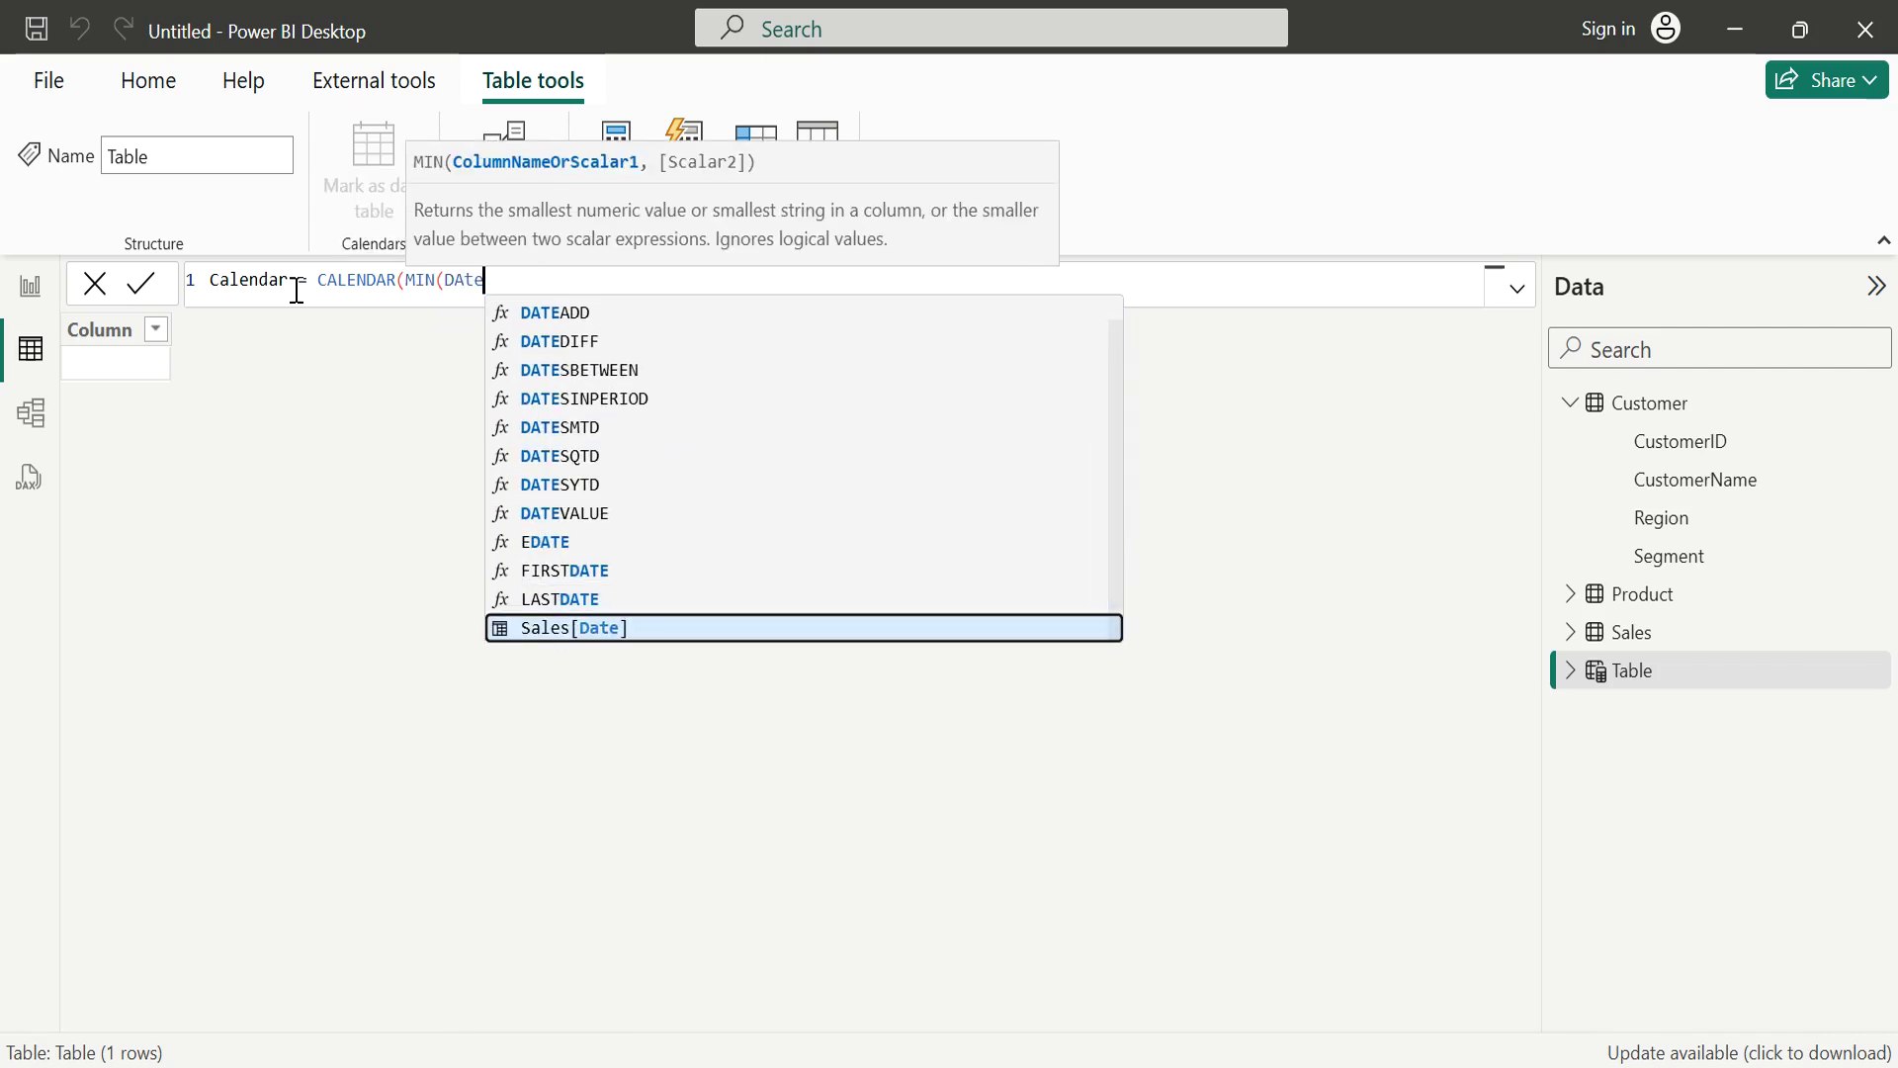
{"action": "key", "text": "Tab"}
{"action": "type", "text": ")"}
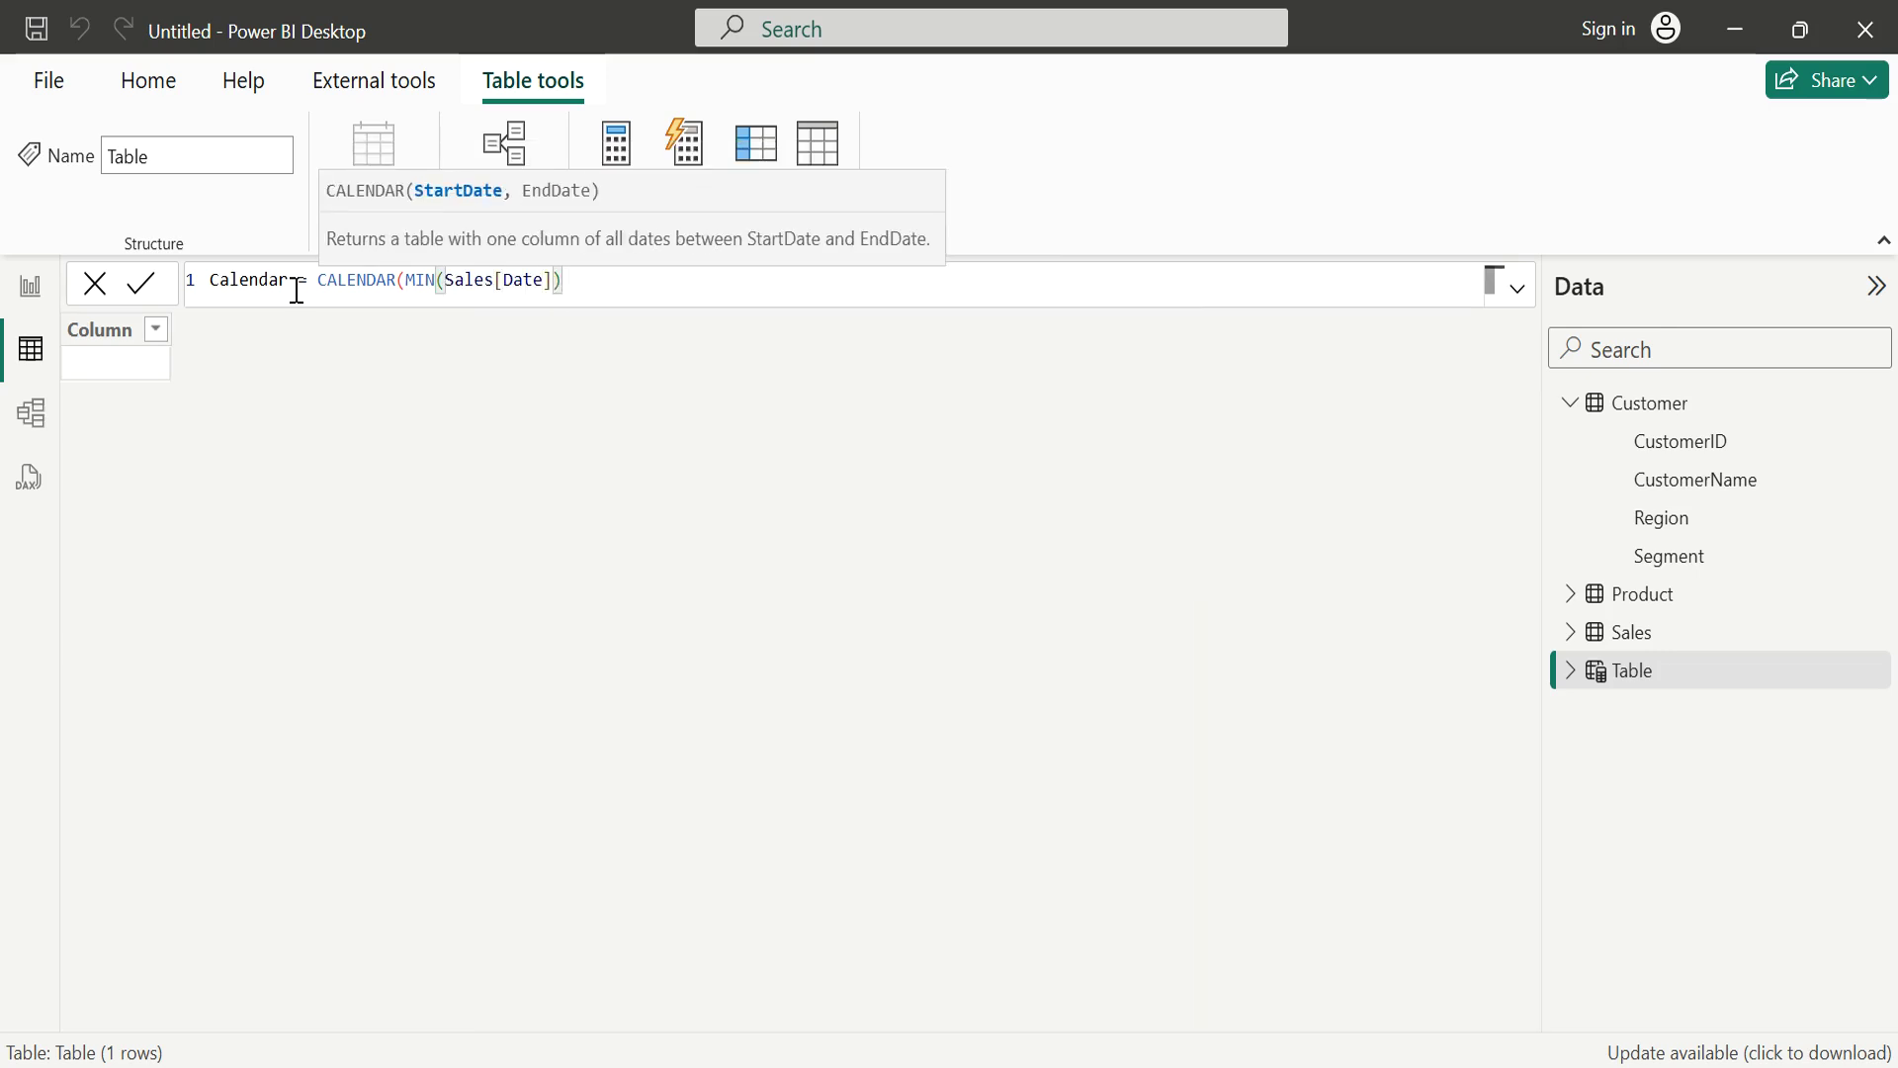
Set the Calendar formula's end date to MAX(Sales[Date]) and commit the table definition.
{"action": "type", "text": ",MAX"}
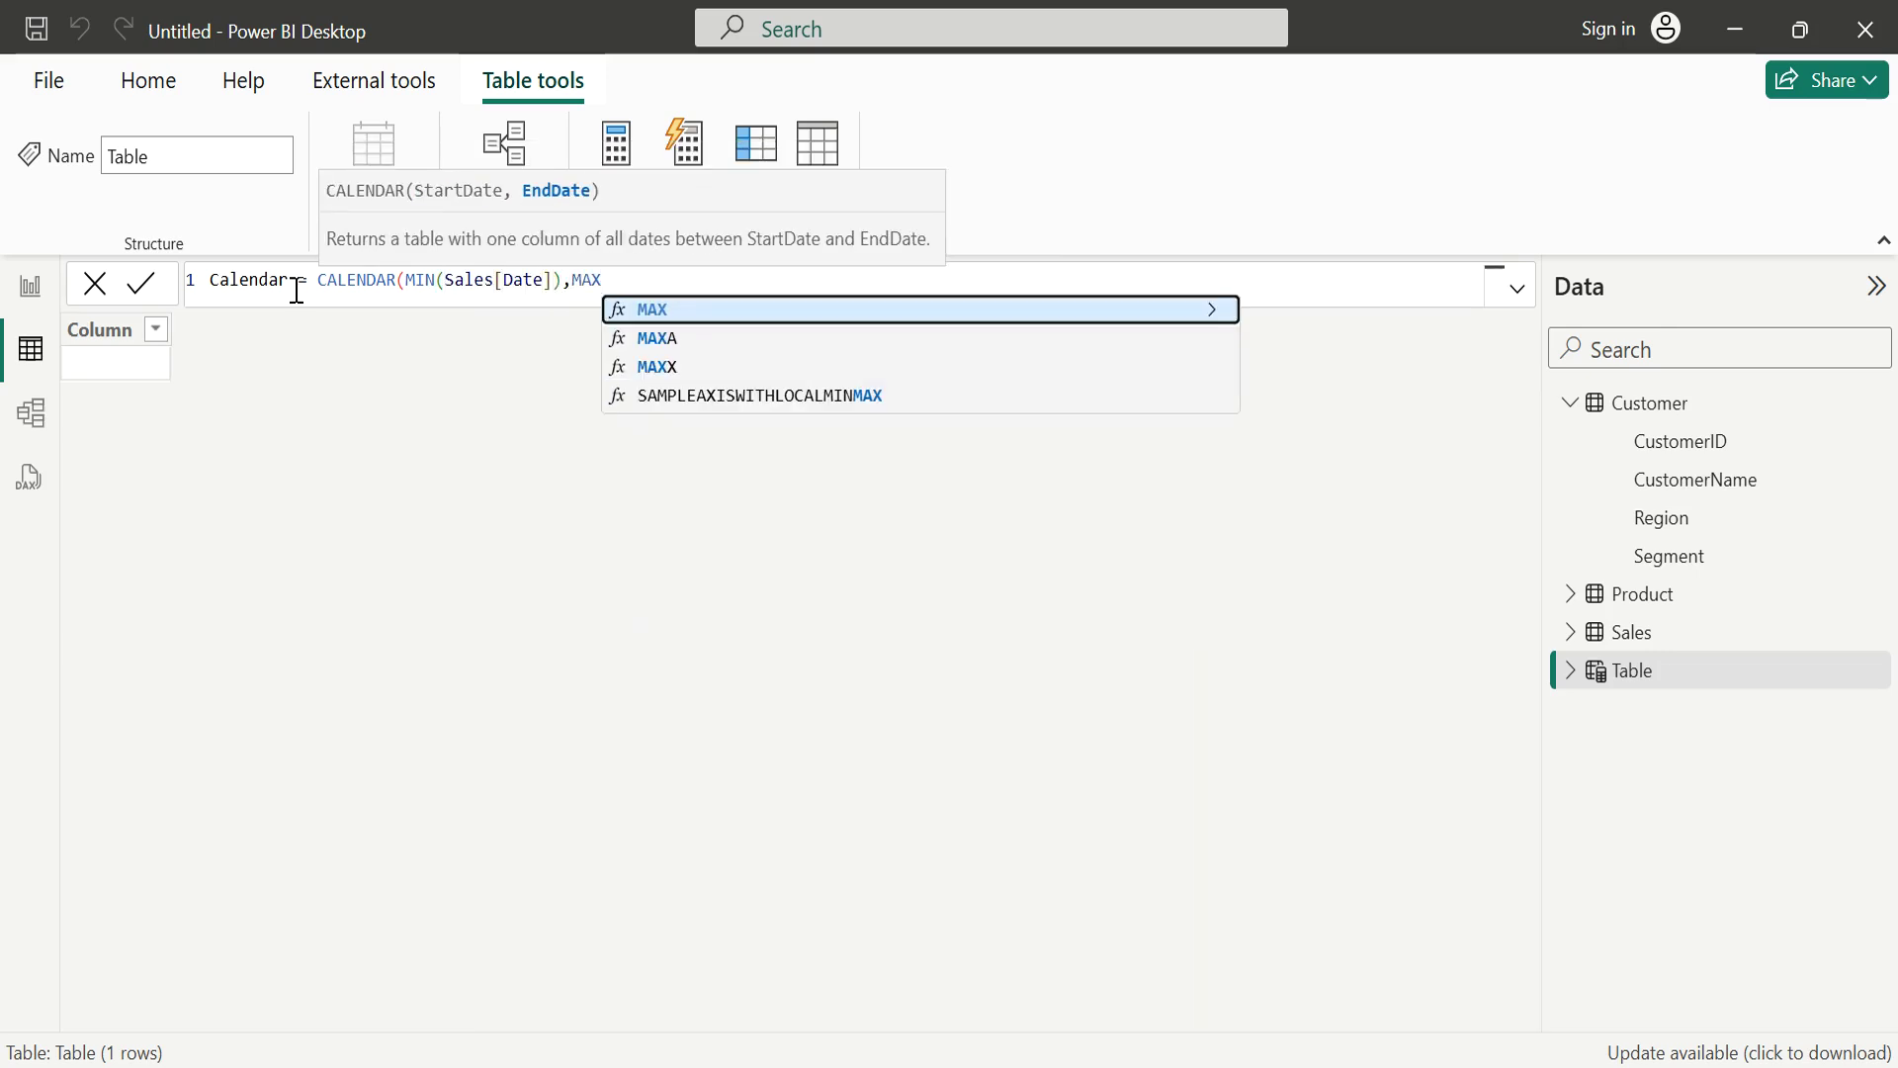
{"action": "type", "text": "(Sale"}
{"action": "key", "text": "Down"}
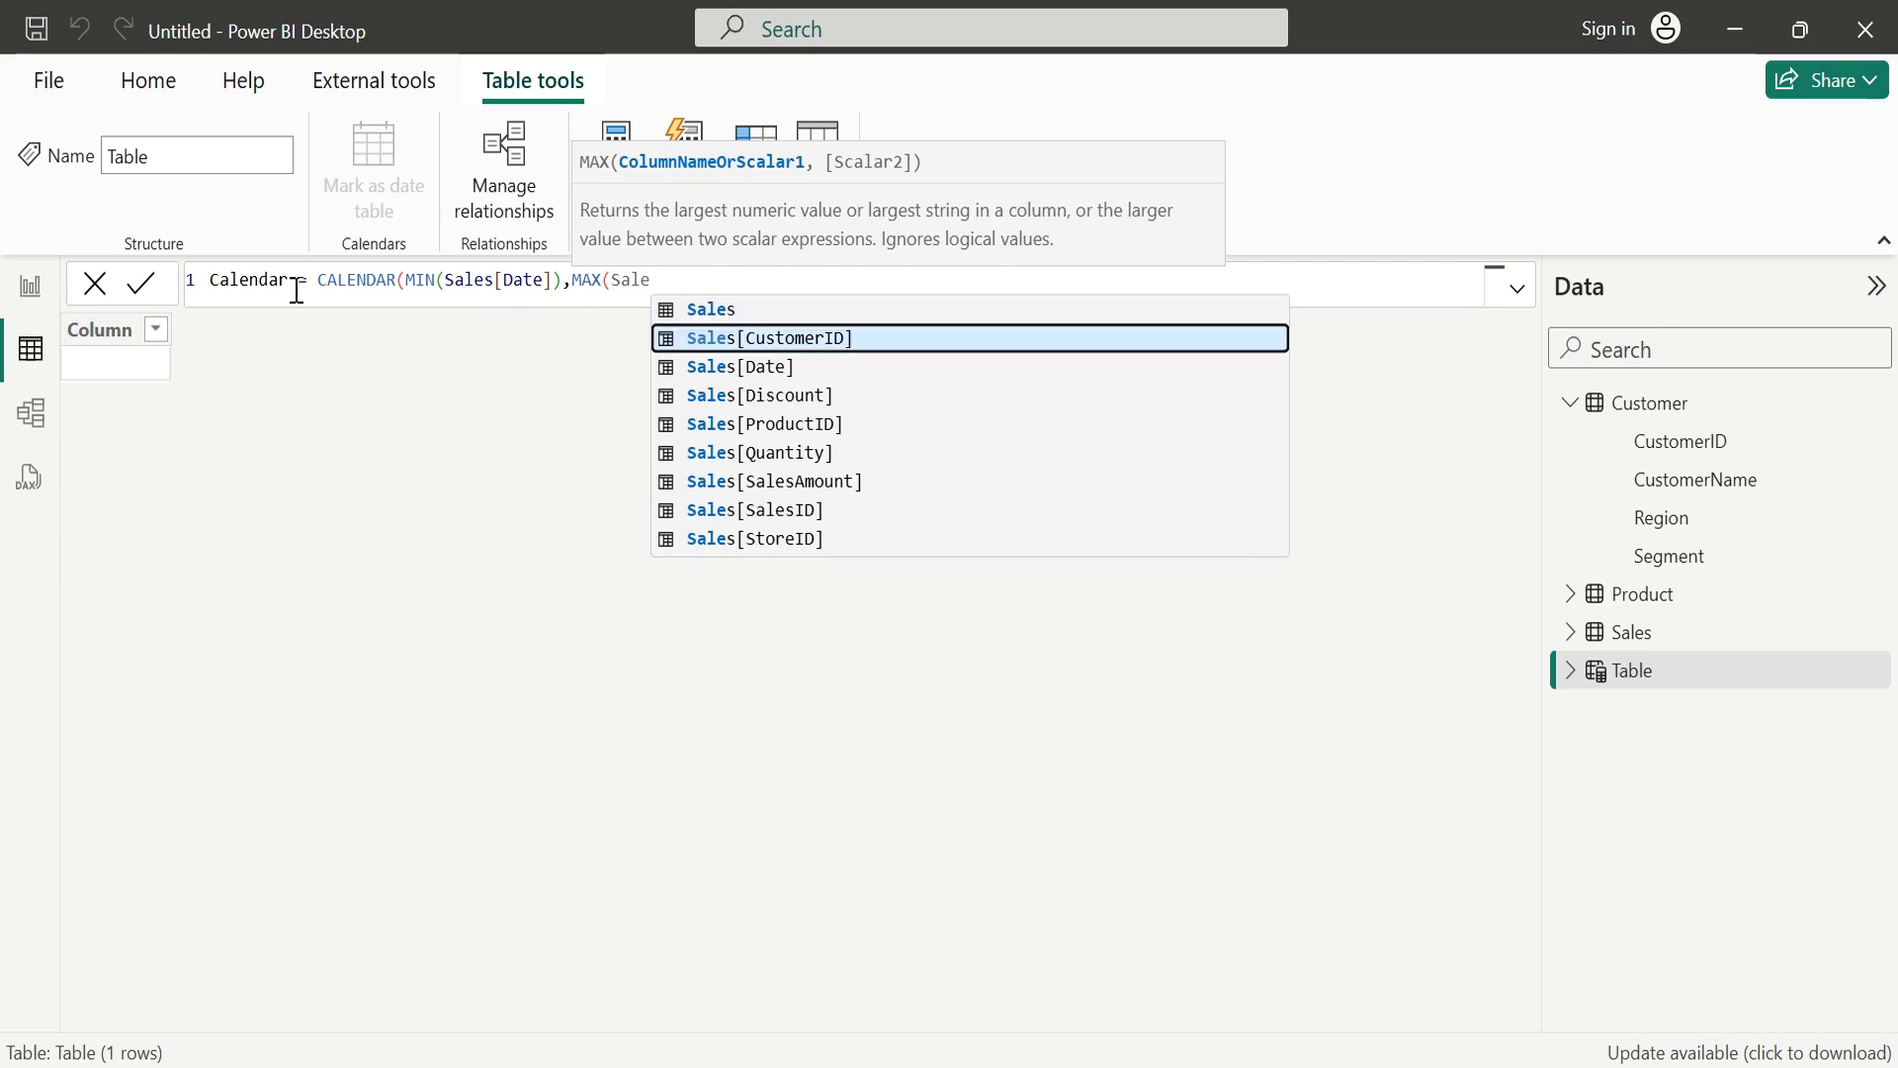
{"action": "key", "text": "Down"}
{"action": "key", "text": "Down"}
{"action": "key", "text": "Up"}
{"action": "key", "text": "Tab"}
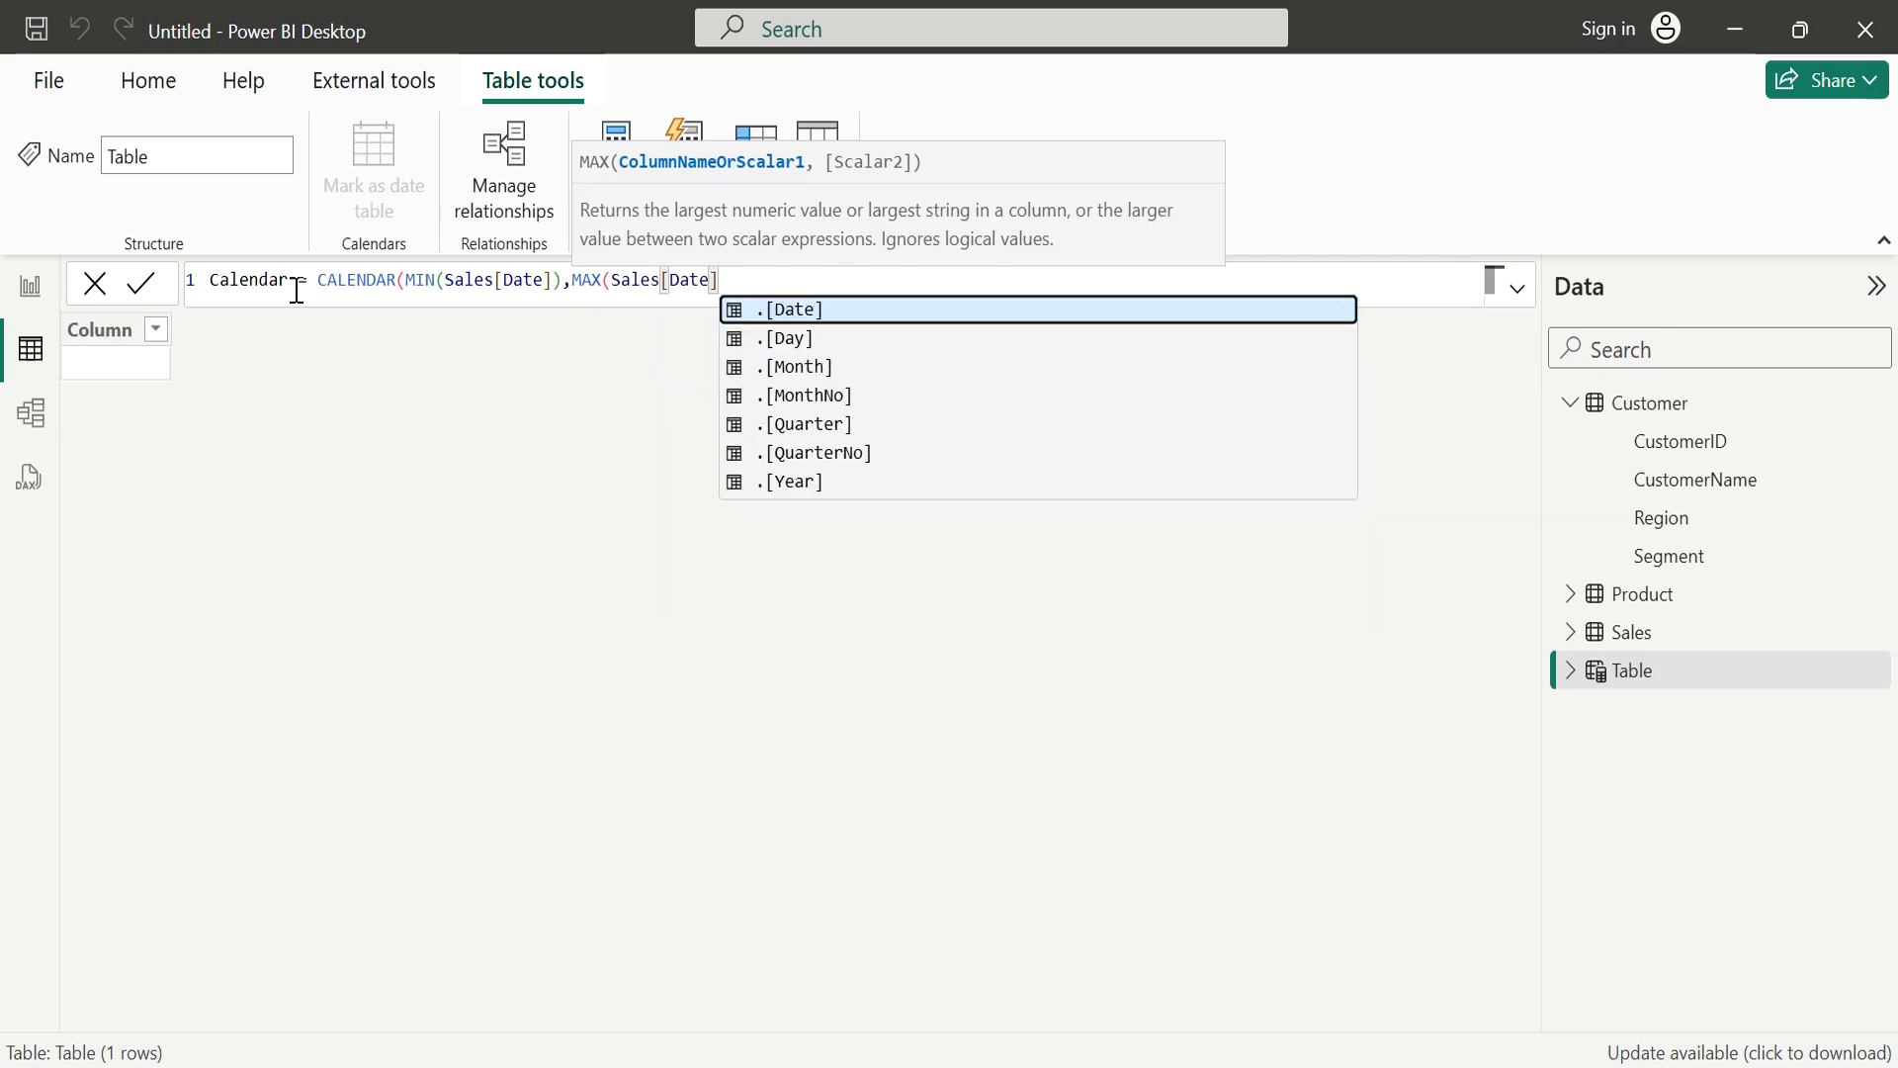
{"action": "type", "text": ")"}
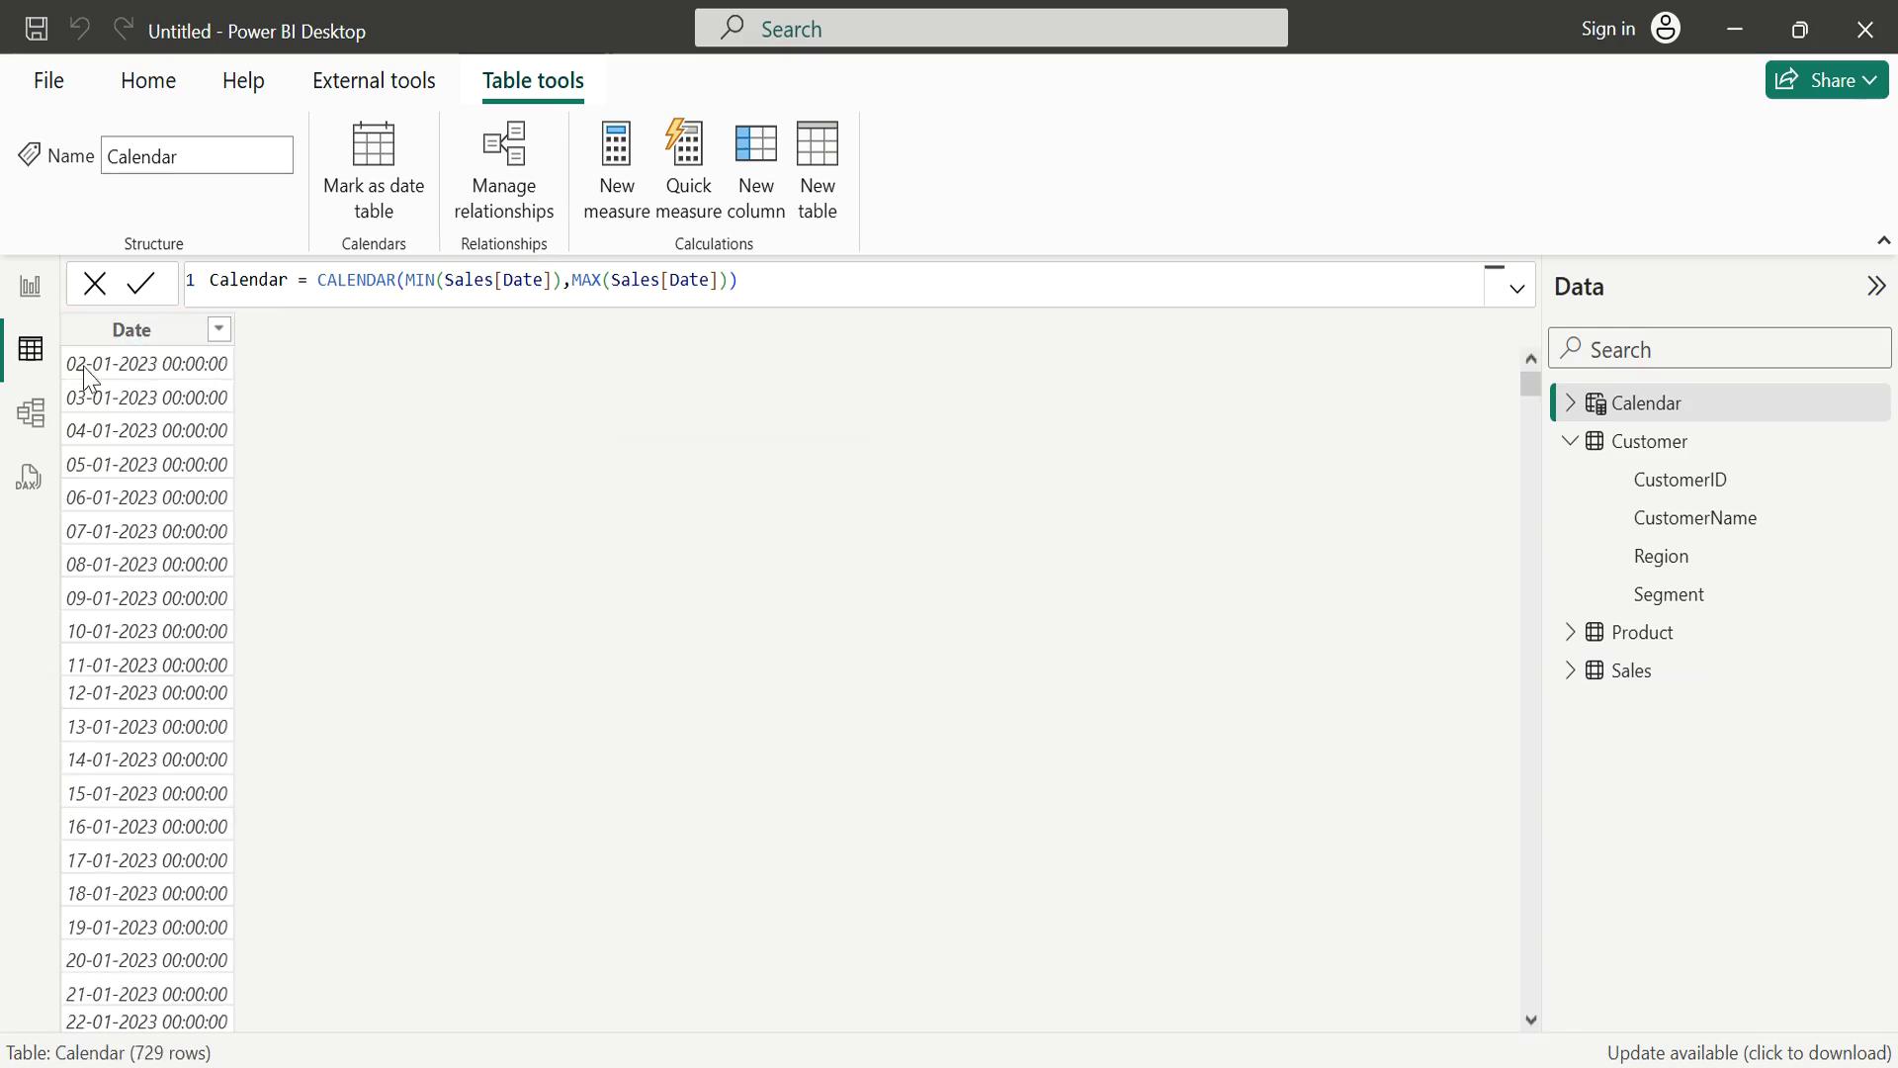
In the model view, place the Calendar table below Sales and relate Calendar's Date field to Sales' Date field.
{"action": "left_click", "coordinate": [208, 334]}
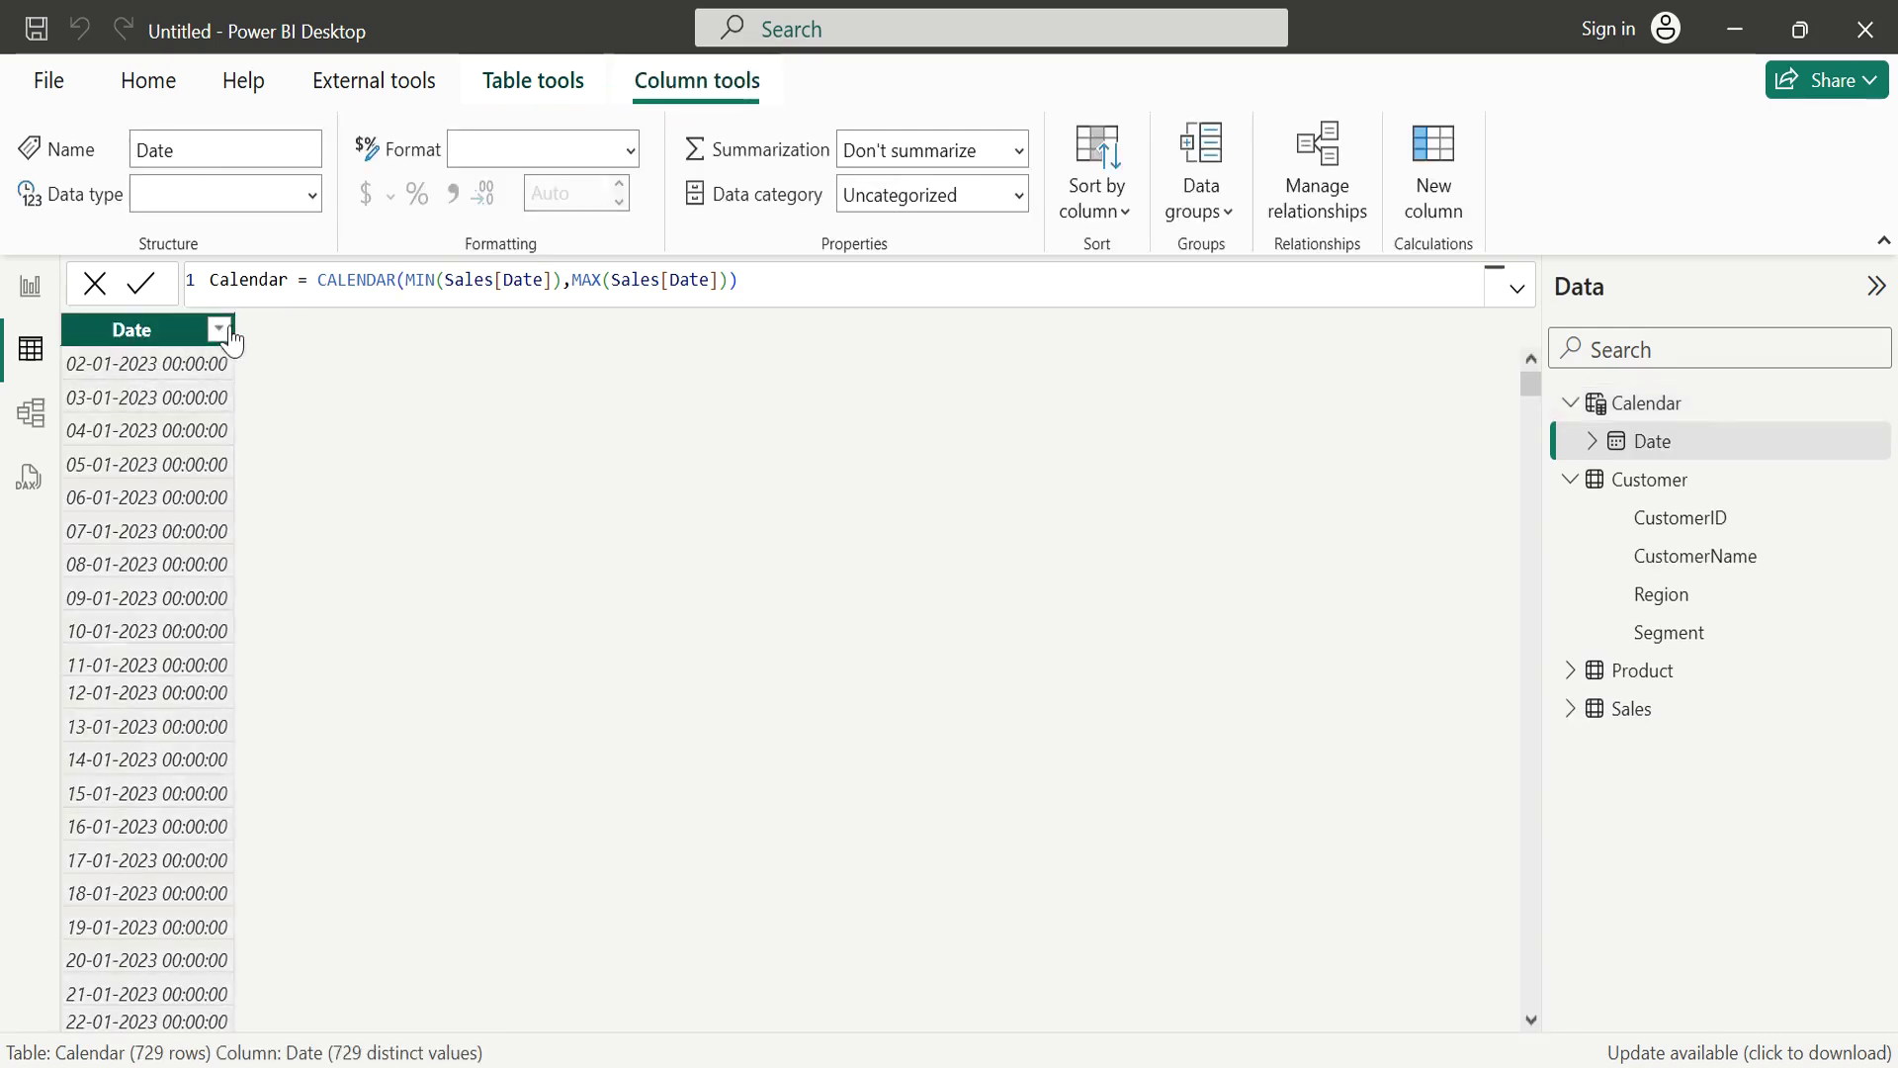
{"action": "left_click", "coordinate": [32, 406]}
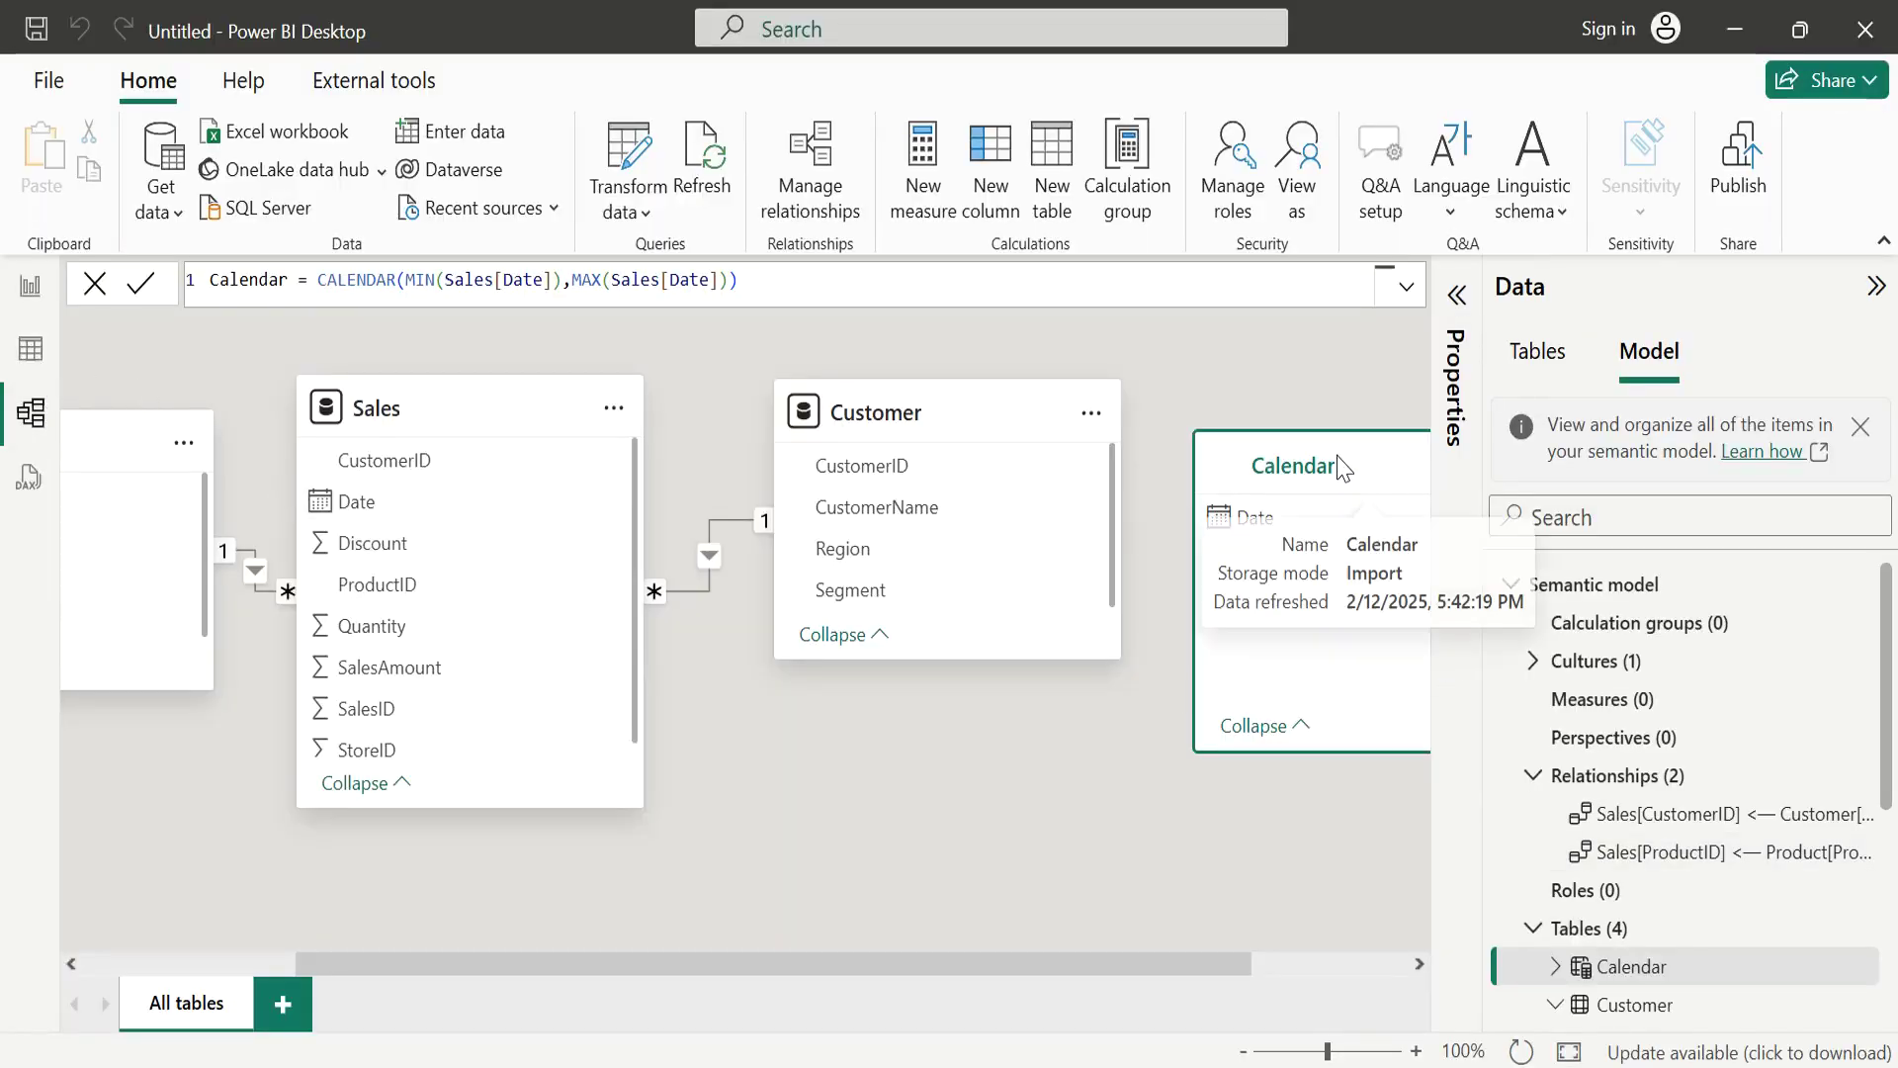
{"action": "left_click_drag", "start_coordinate": [1334, 467], "coordinate": [742, 856]}
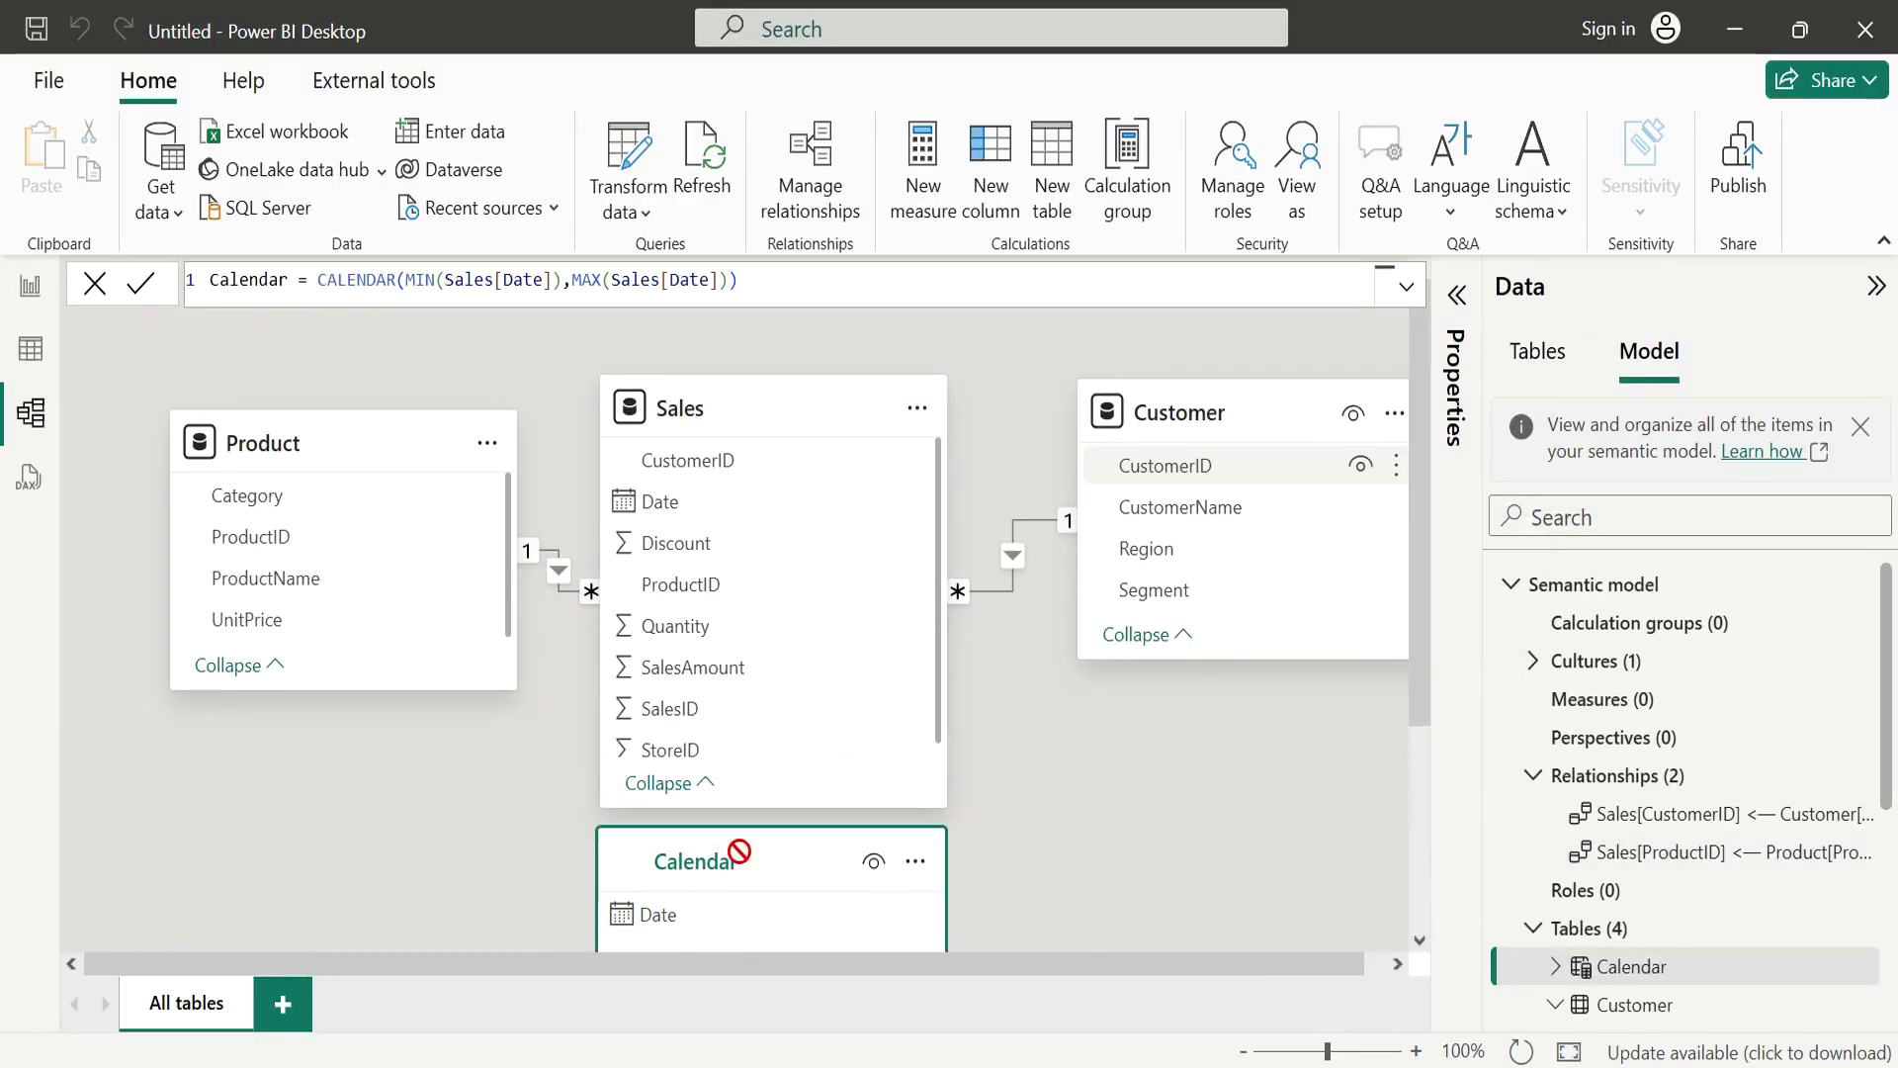
{"action": "left_click_drag", "start_coordinate": [637, 913], "coordinate": [720, 501]}
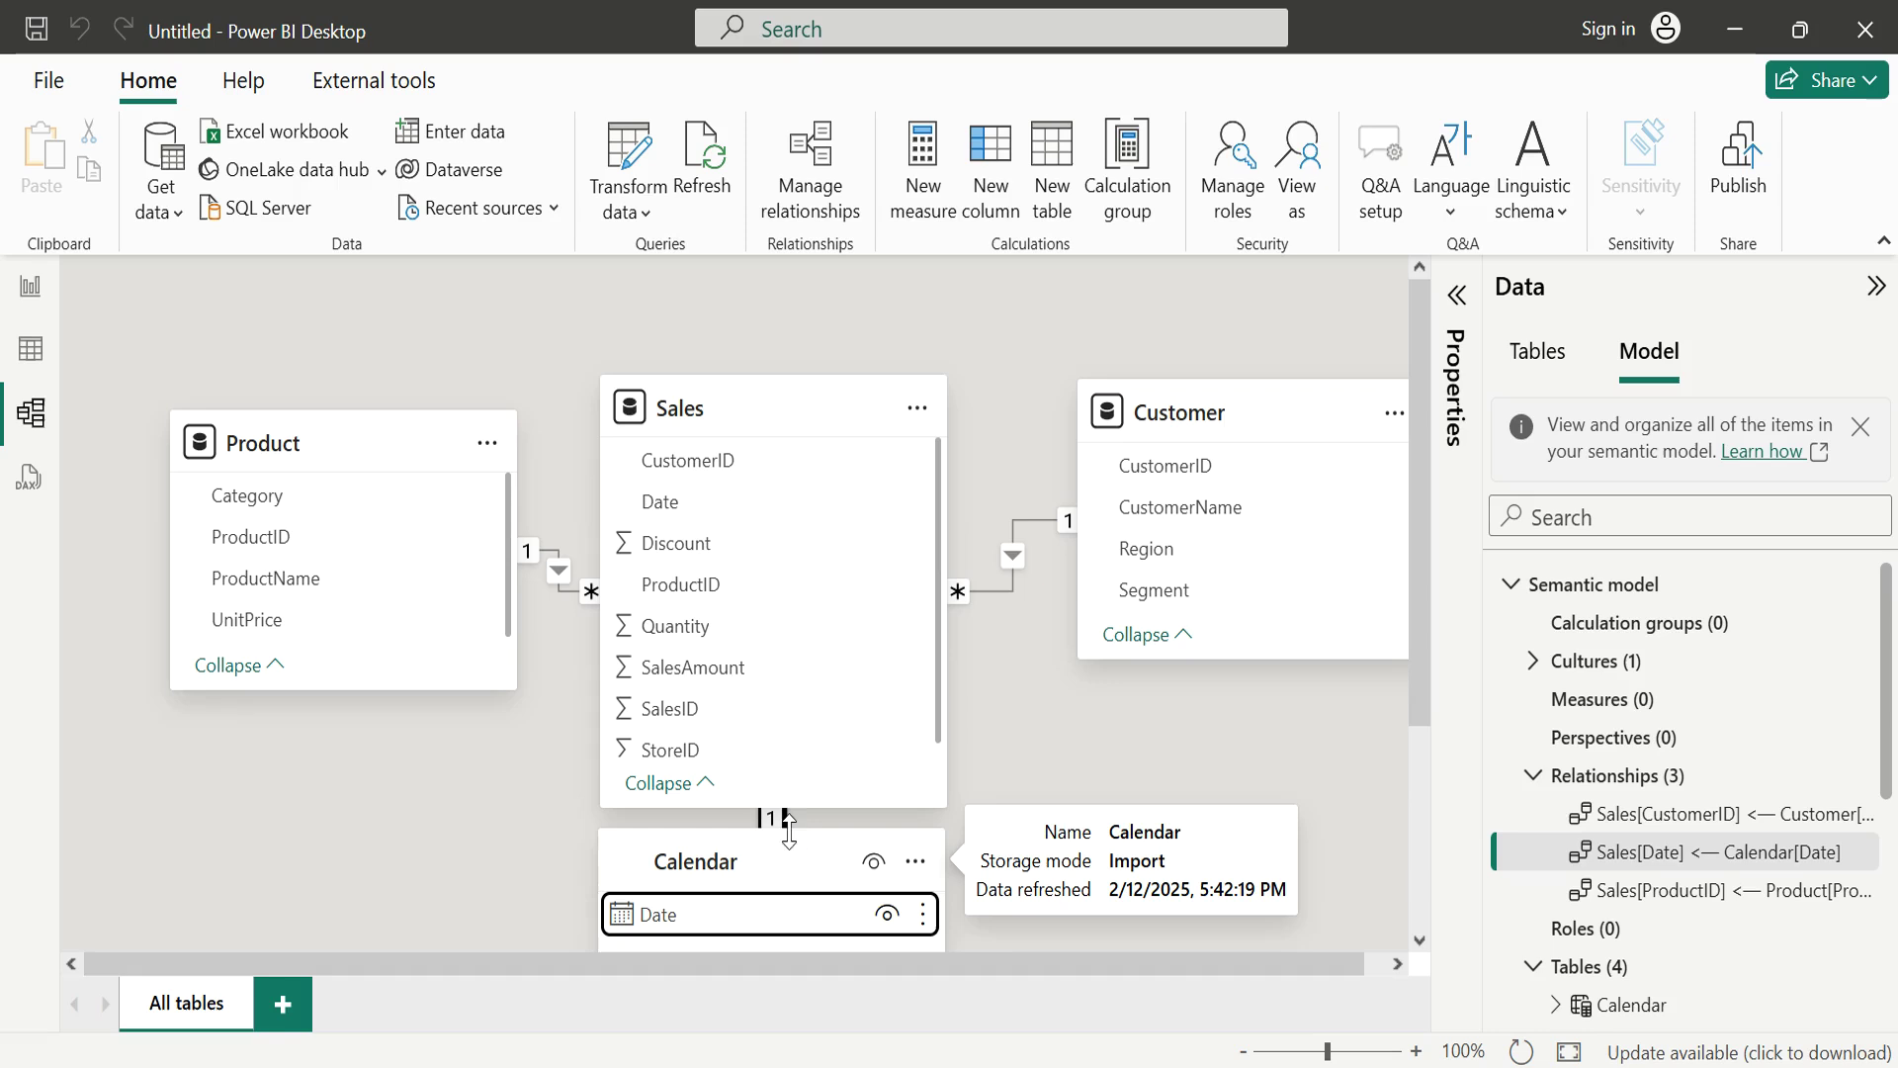
Move the Calendar table out from under Sales, into the space below and between Sales and Customer.
{"action": "left_click_drag", "start_coordinate": [752, 860], "coordinate": [1098, 857]}
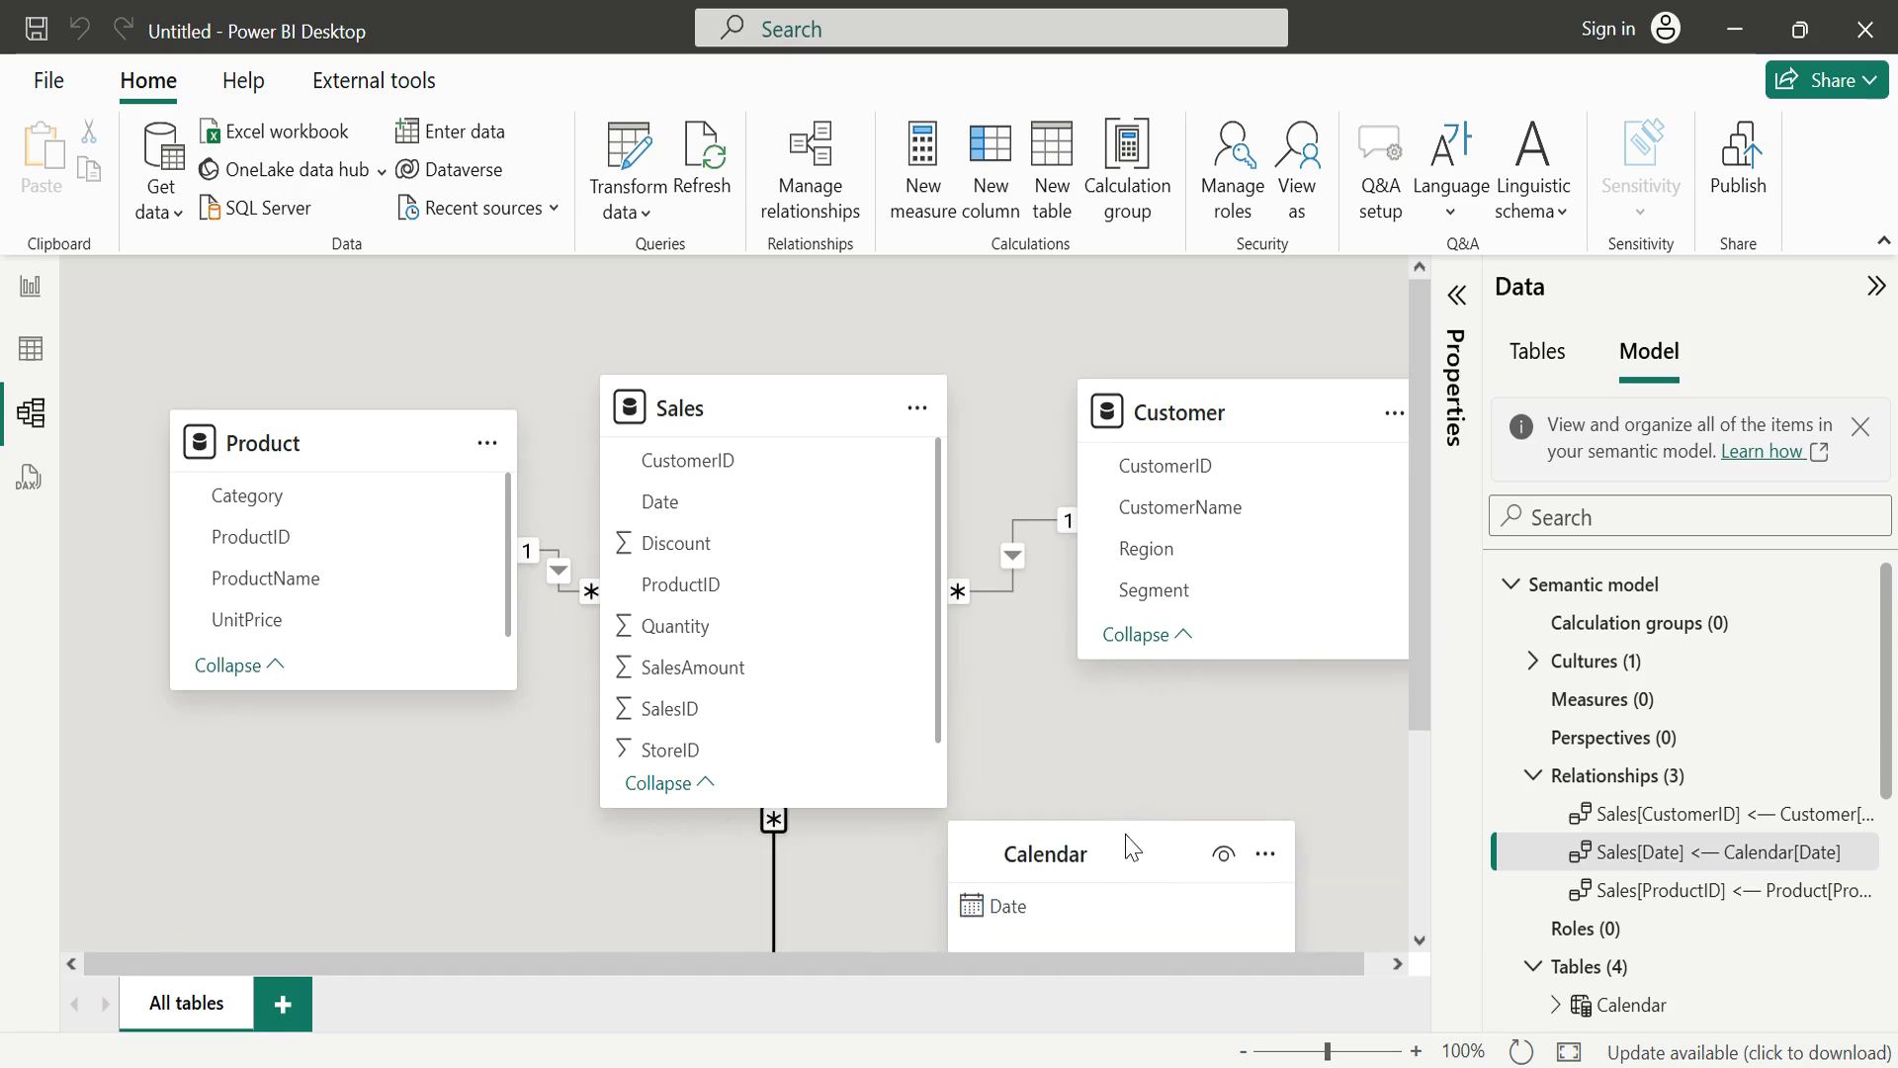
{"action": "scroll", "coordinate": [935, 654], "scroll_direction": "down", "scroll_amount": 1}
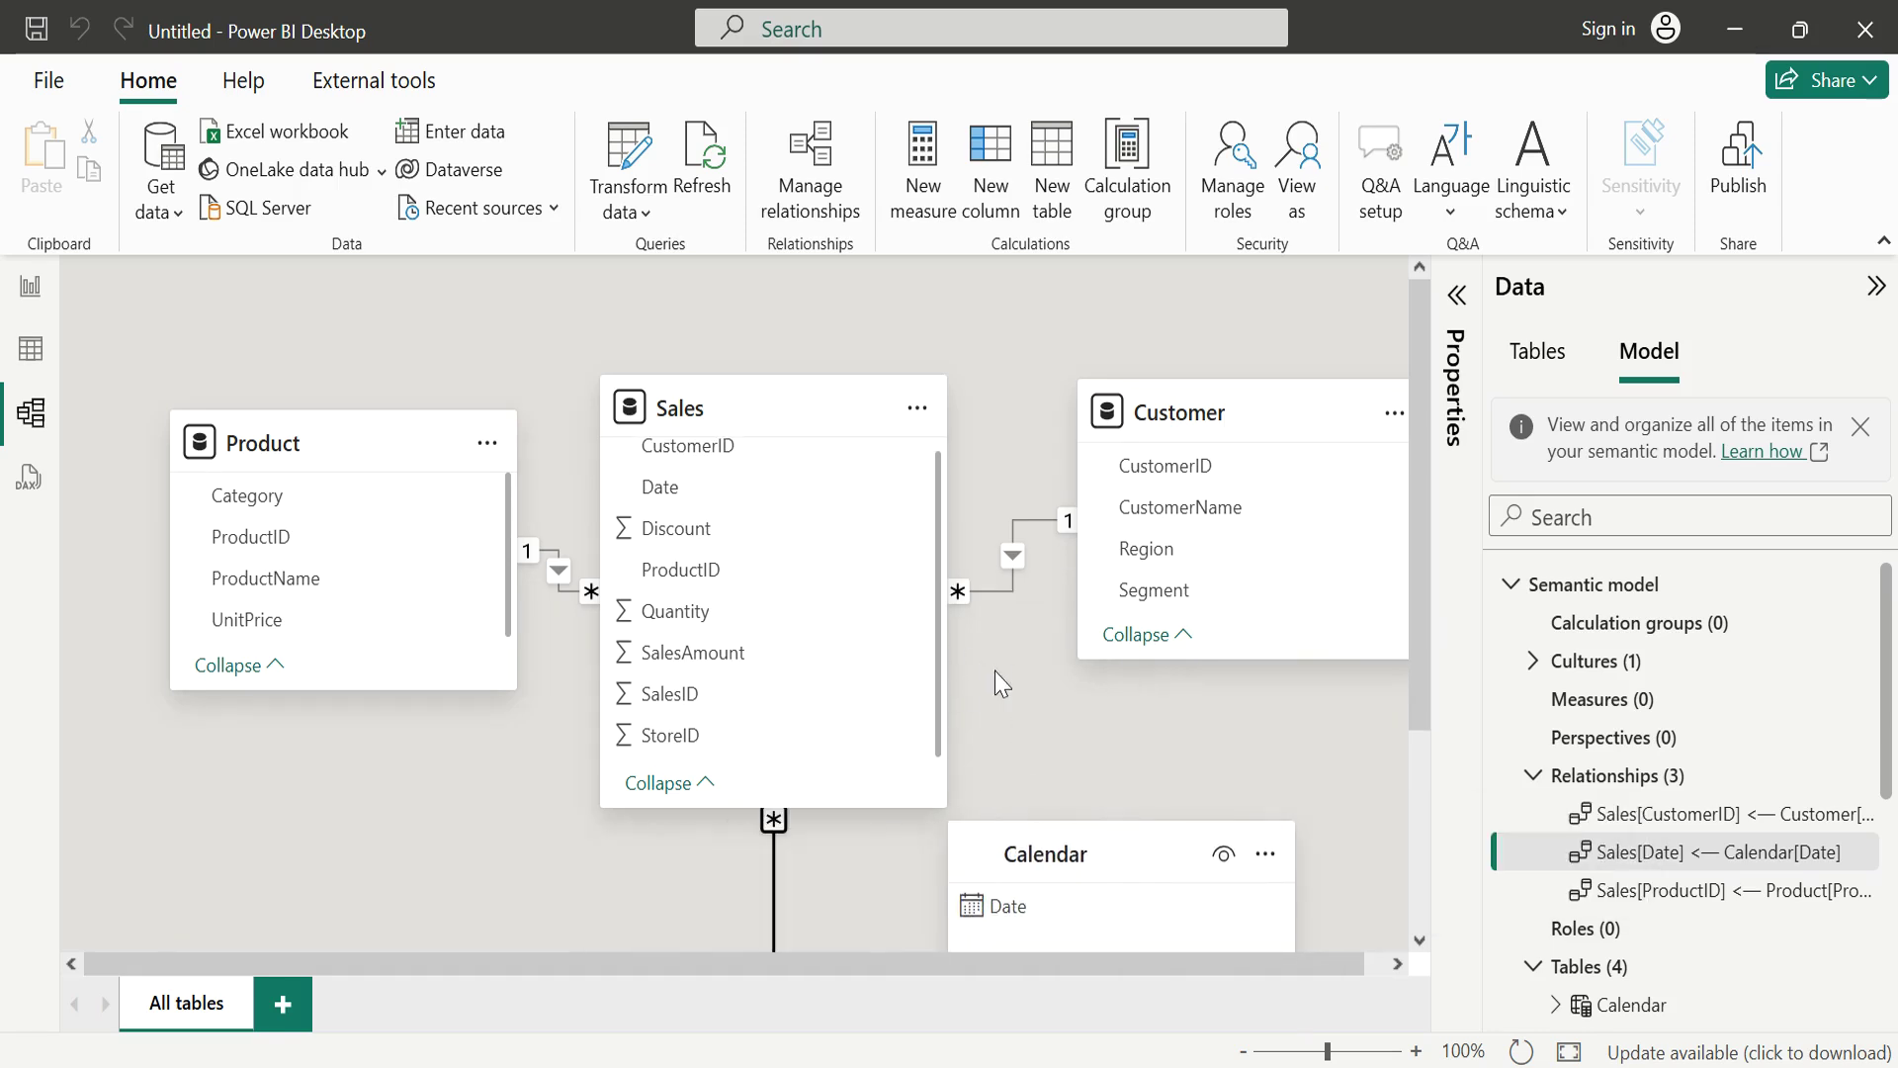
{"action": "scroll", "coordinate": [994, 672], "scroll_direction": "down", "scroll_amount": 3}
{"action": "scroll", "coordinate": [995, 676], "scroll_direction": "up", "scroll_amount": 1}
{"action": "scroll", "coordinate": [845, 680], "scroll_direction": "up", "scroll_amount": 2}
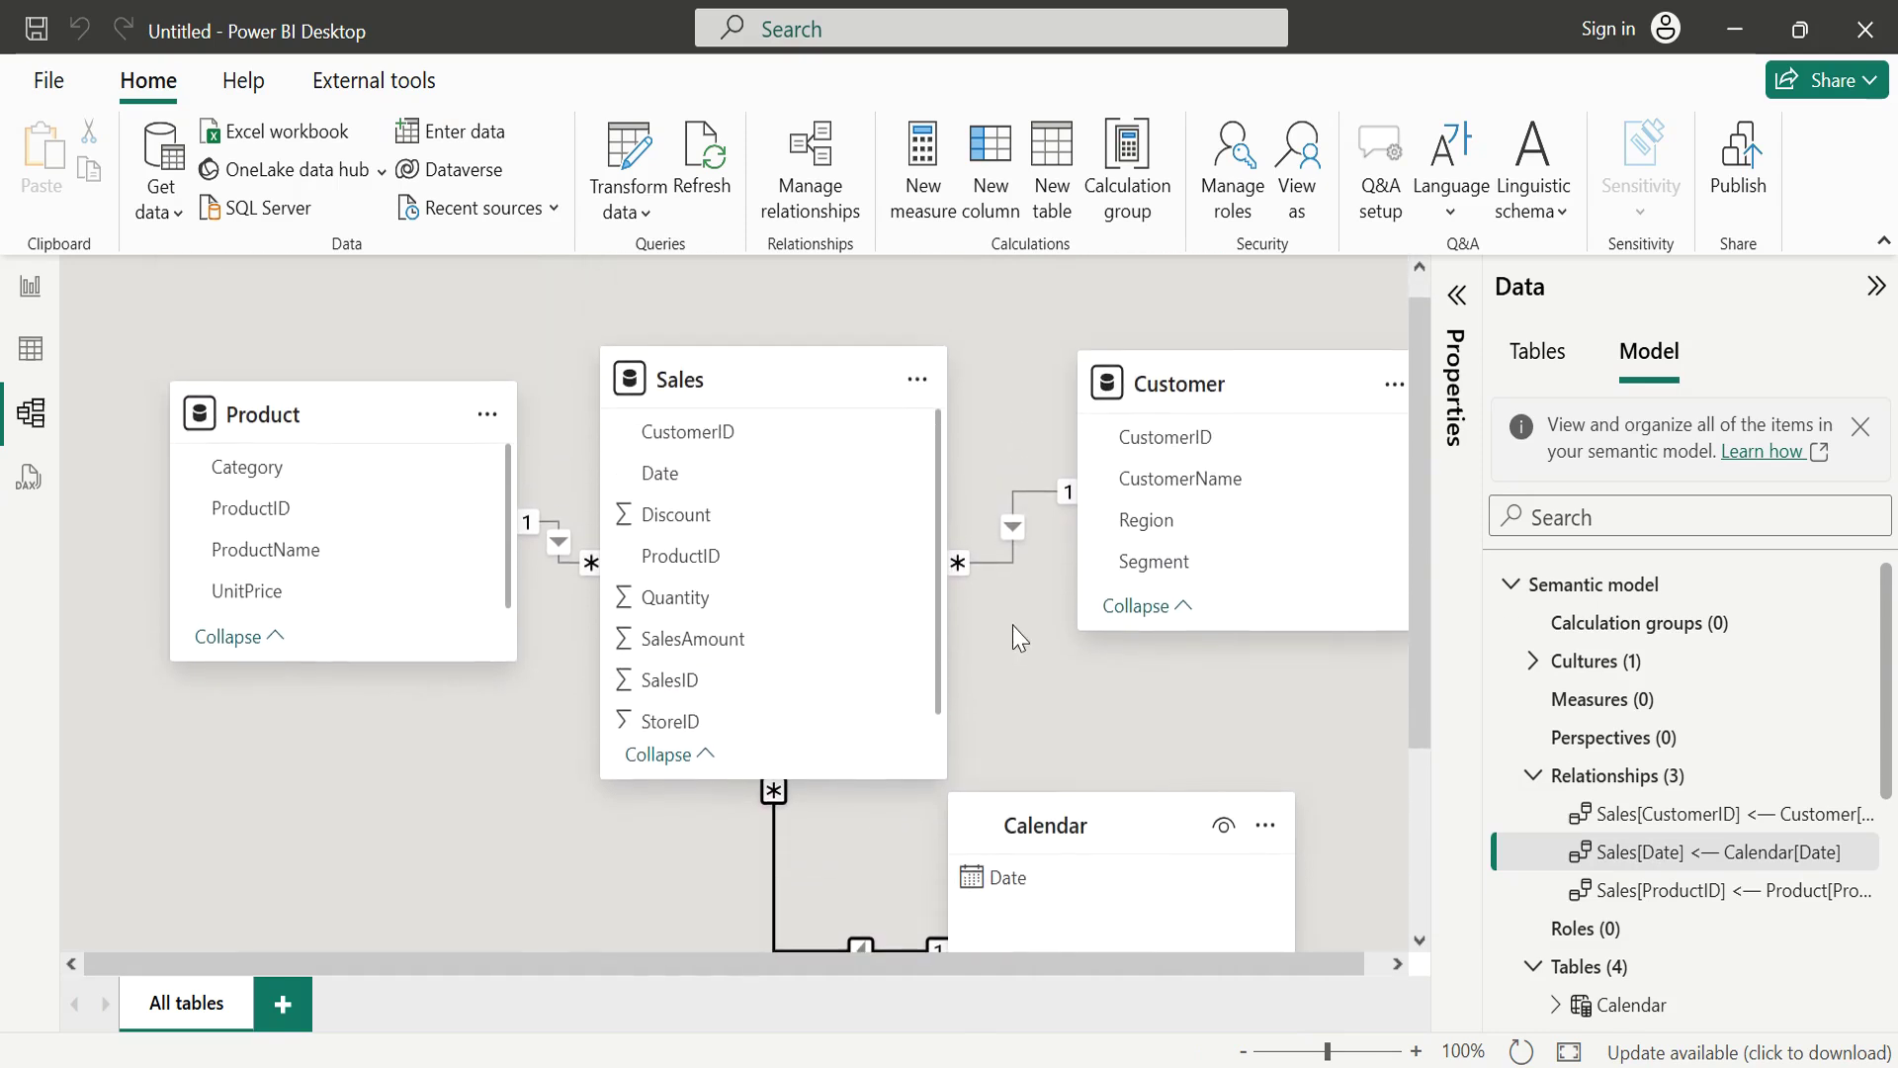
{"action": "scroll", "coordinate": [1012, 626], "scroll_direction": "down", "scroll_amount": 1}
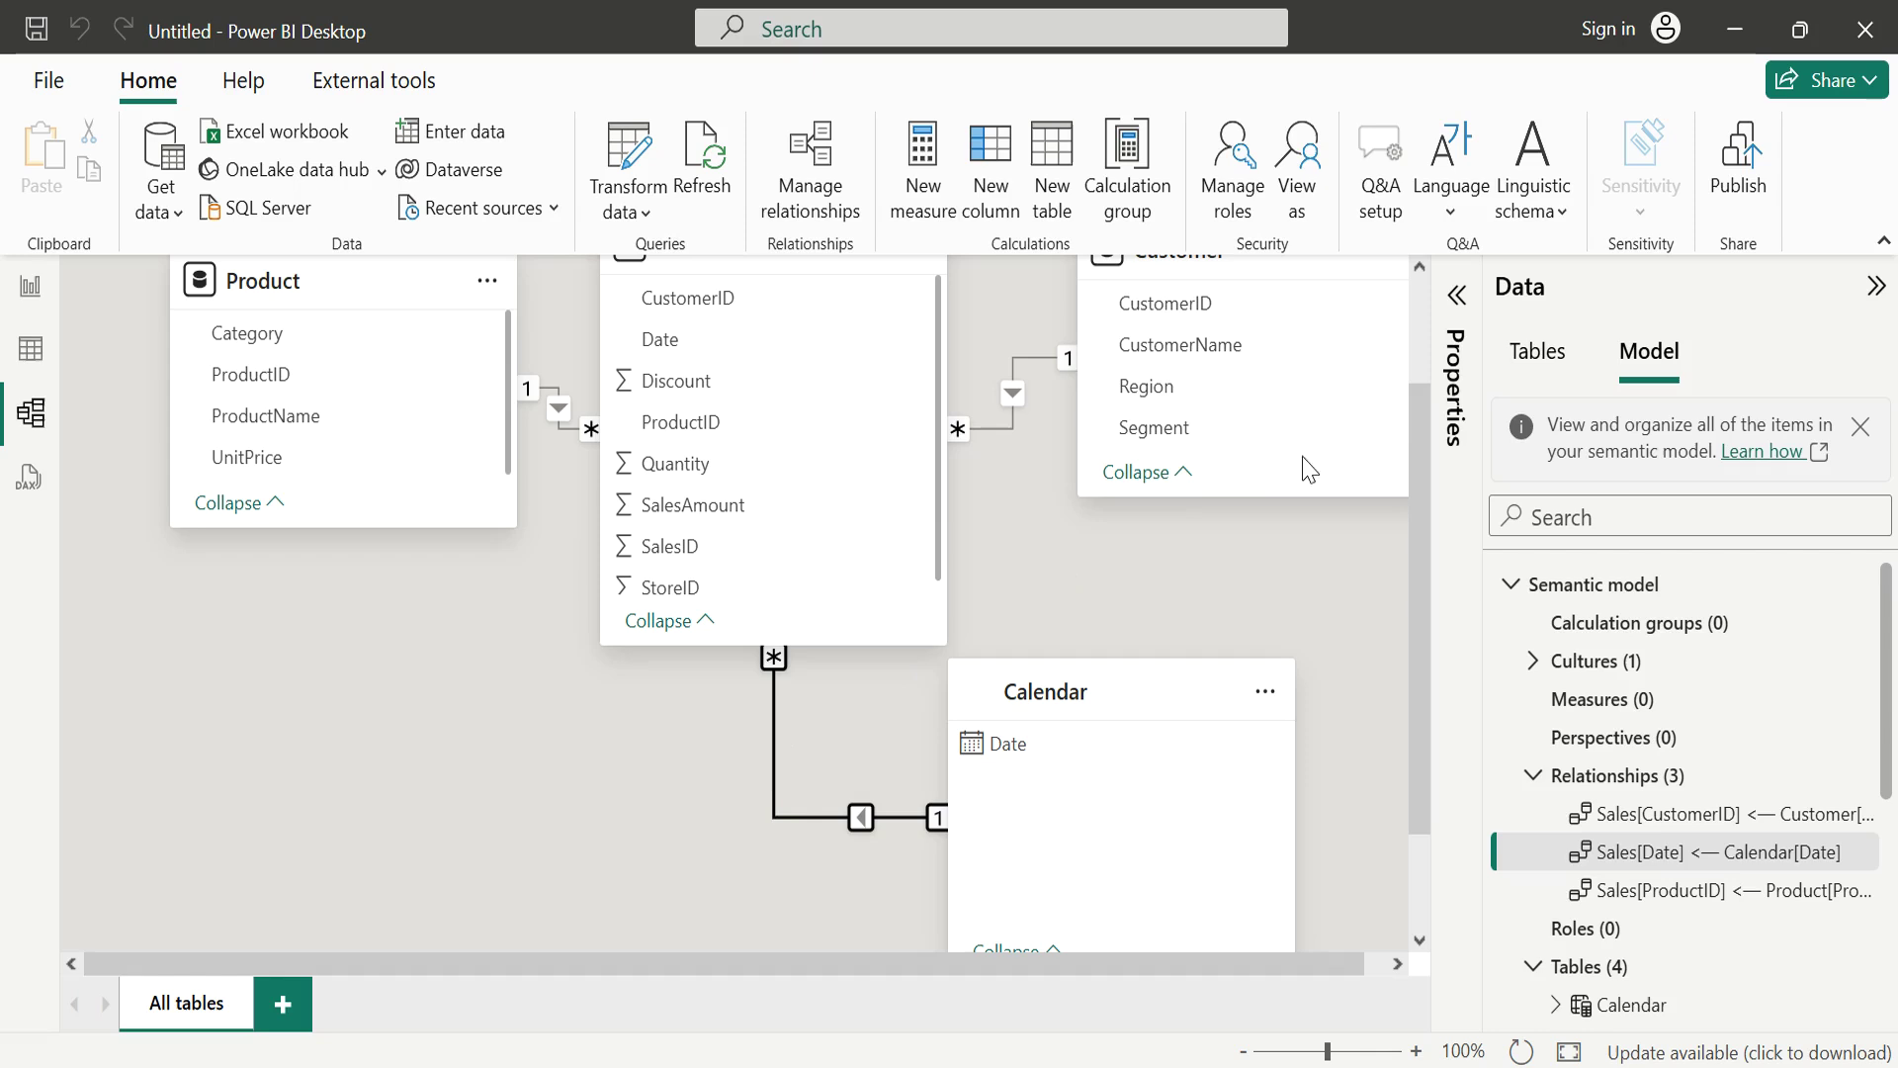
Review the cardinality and cross filter options of the Sales–Calendar relationship and make the relationship inactive.
{"action": "double_click", "coordinate": [784, 788]}
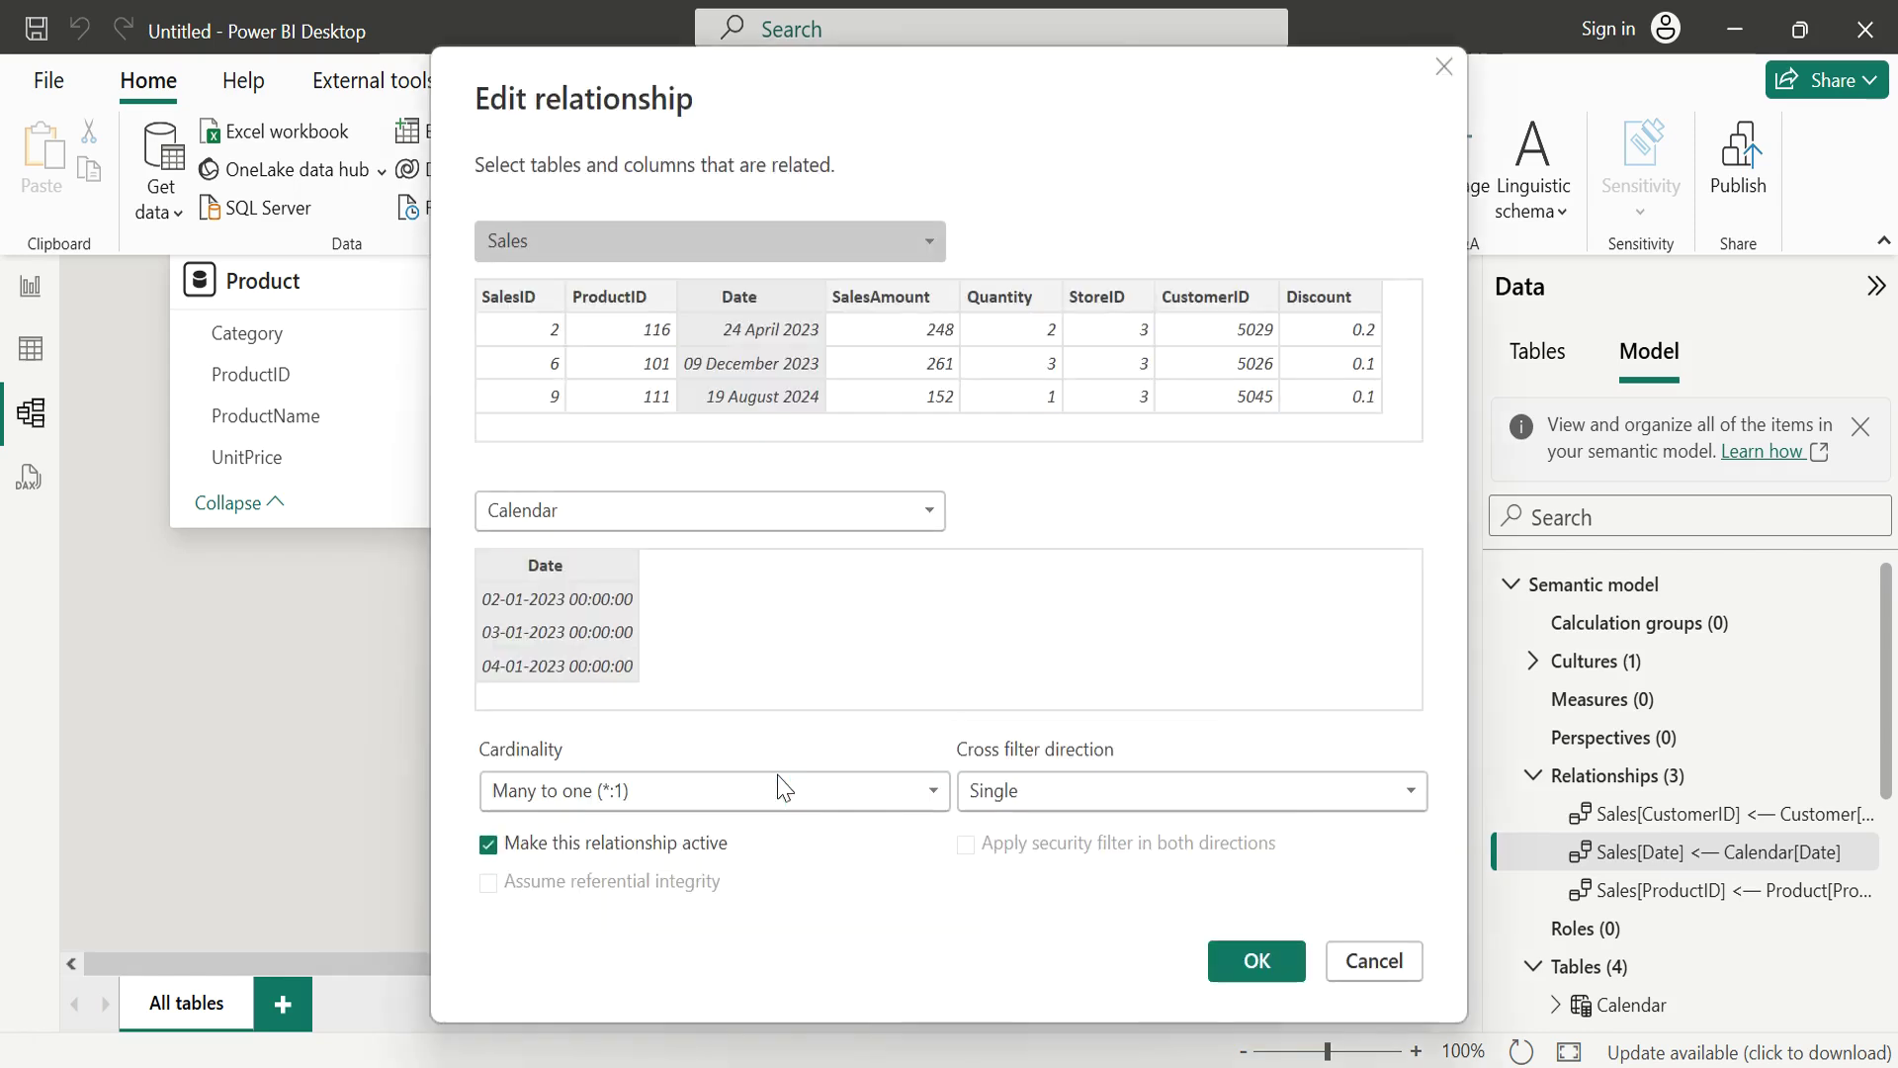
{"action": "left_click", "coordinate": [726, 802]}
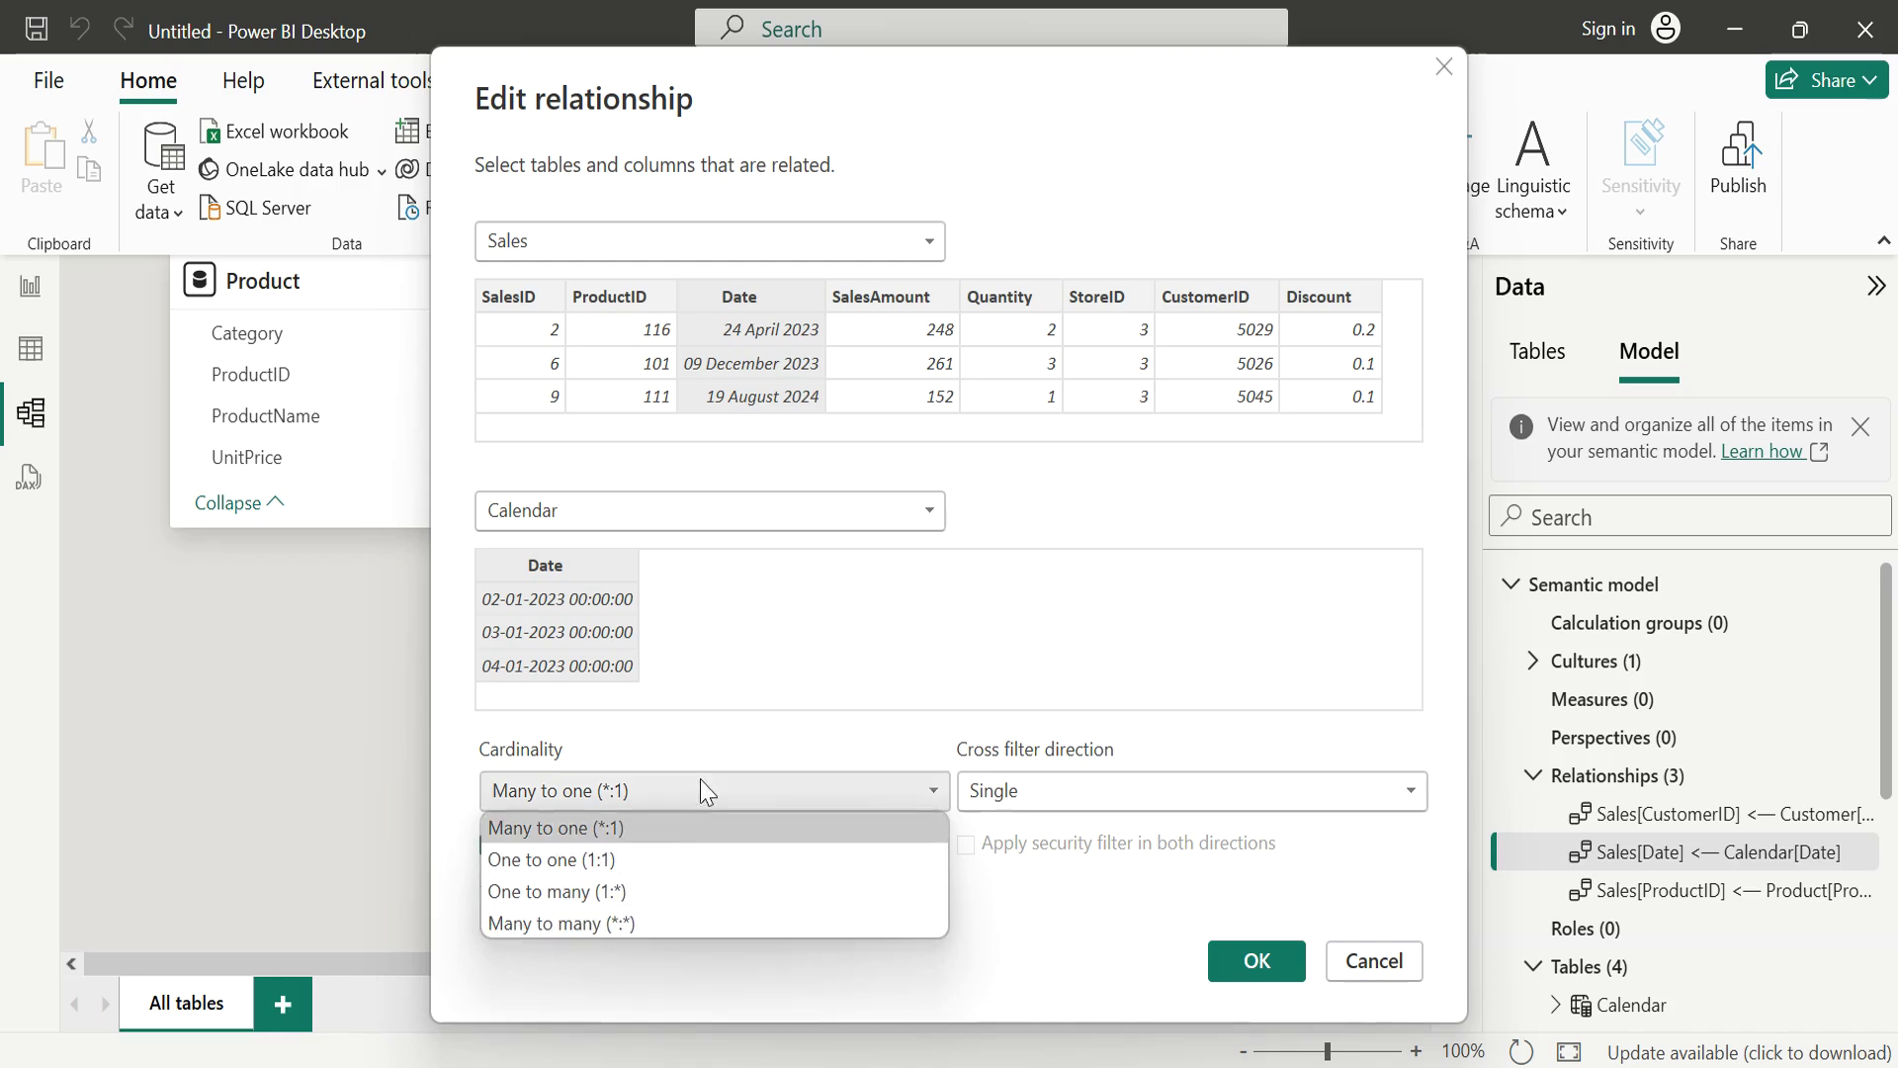
{"action": "left_click", "coordinate": [722, 753]}
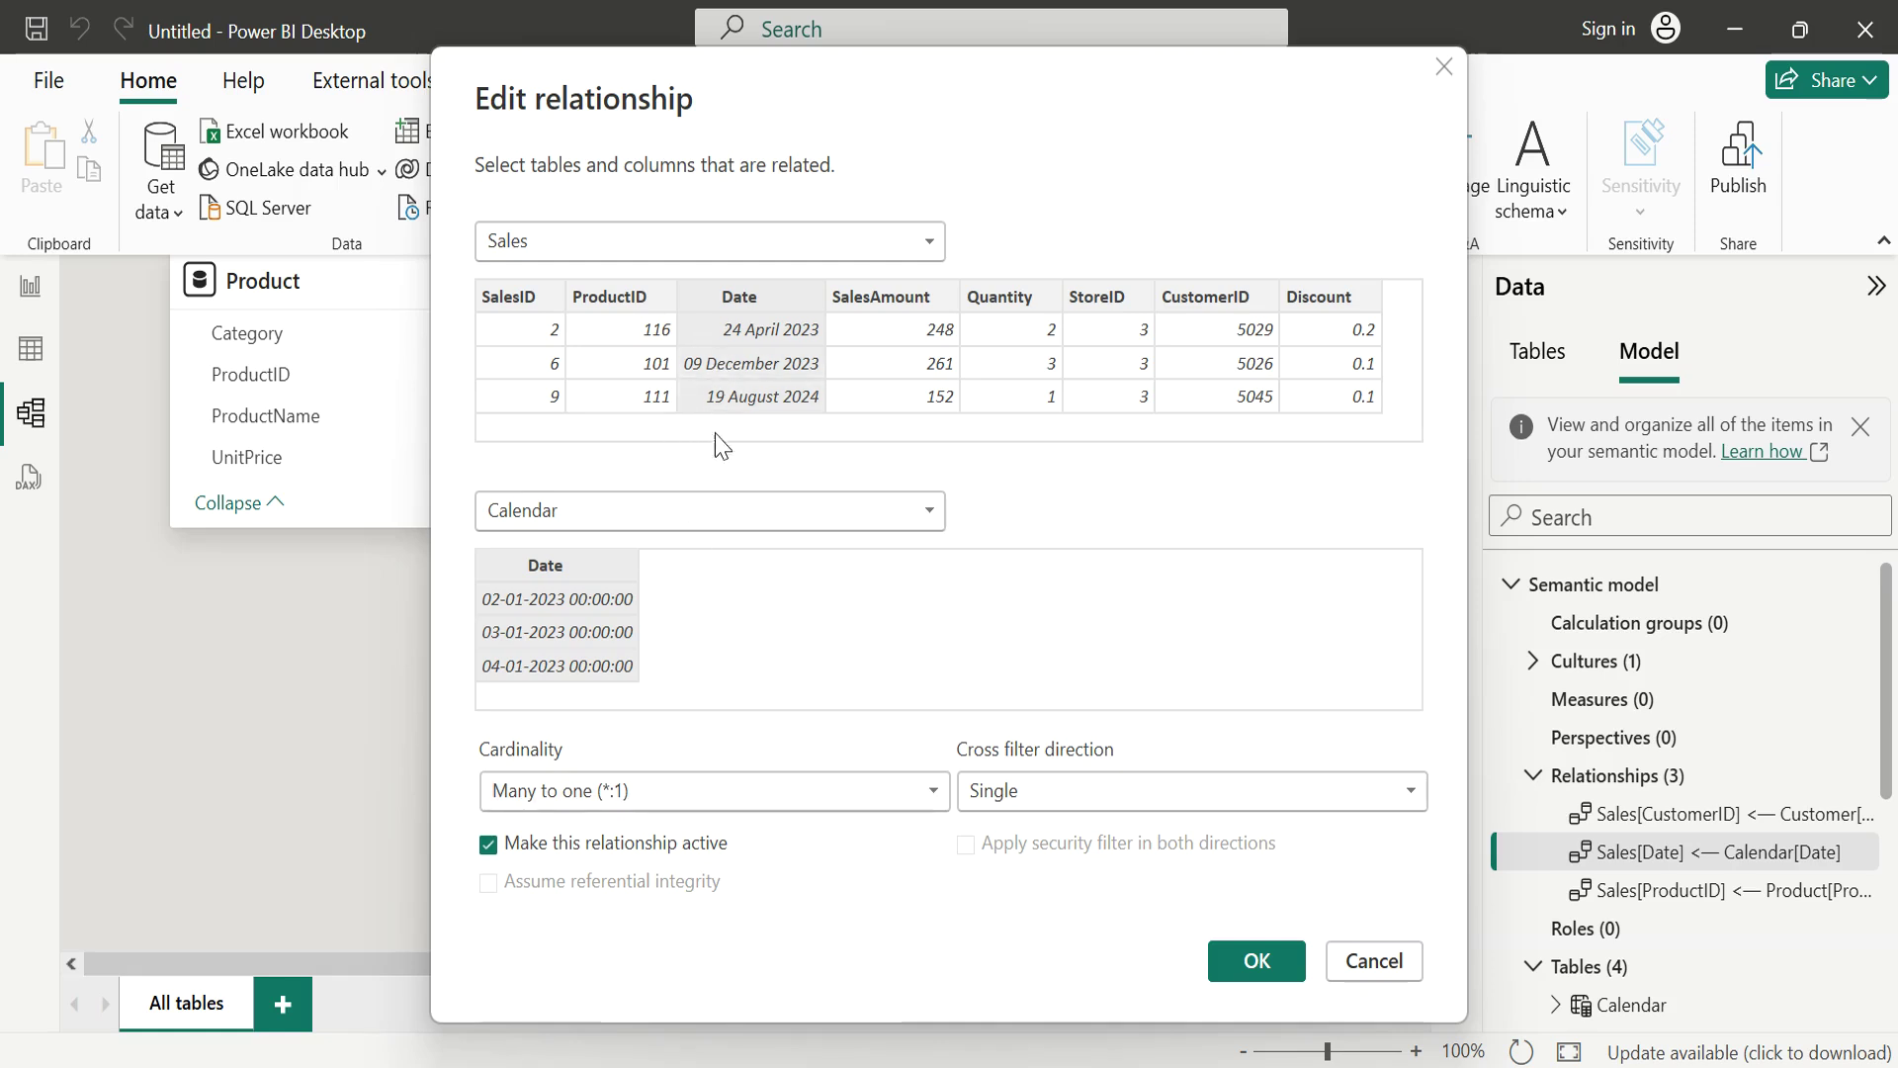
{"action": "left_click", "coordinate": [1066, 797]}
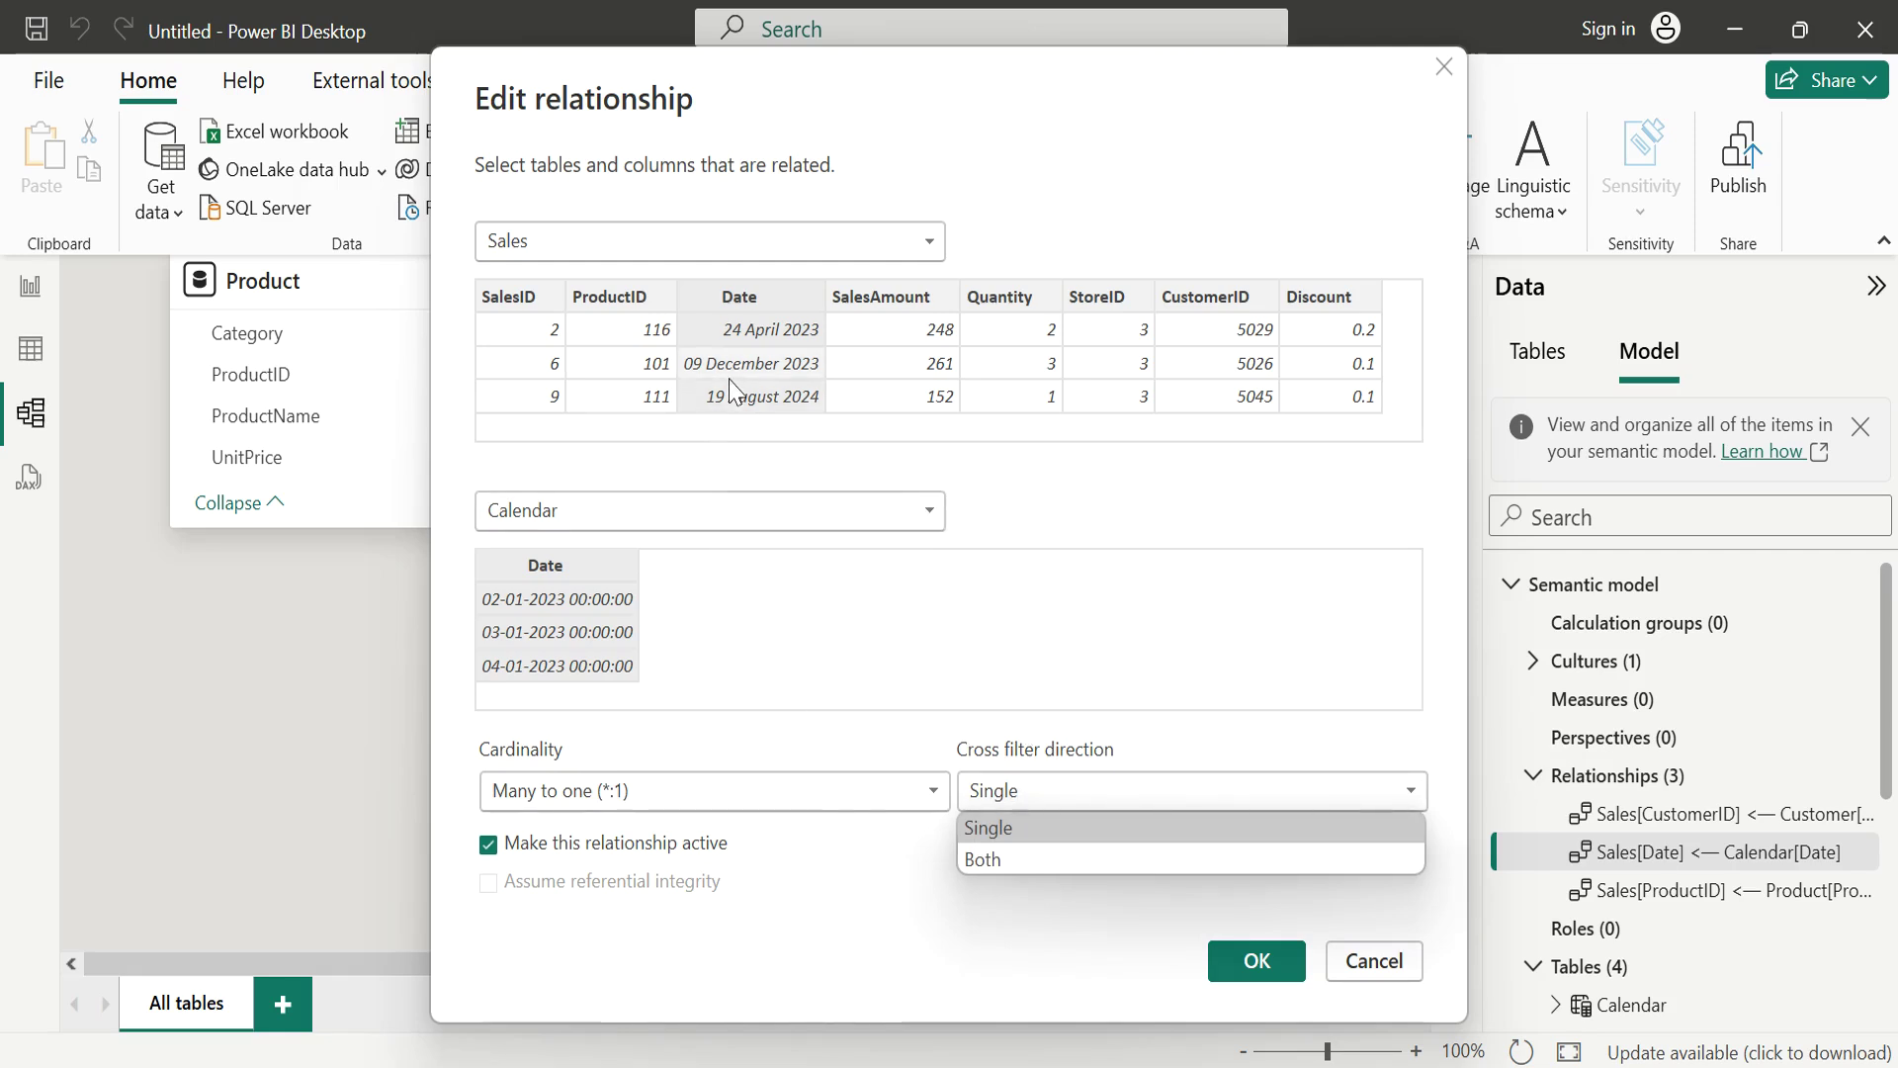
{"action": "left_click", "coordinate": [1120, 848]}
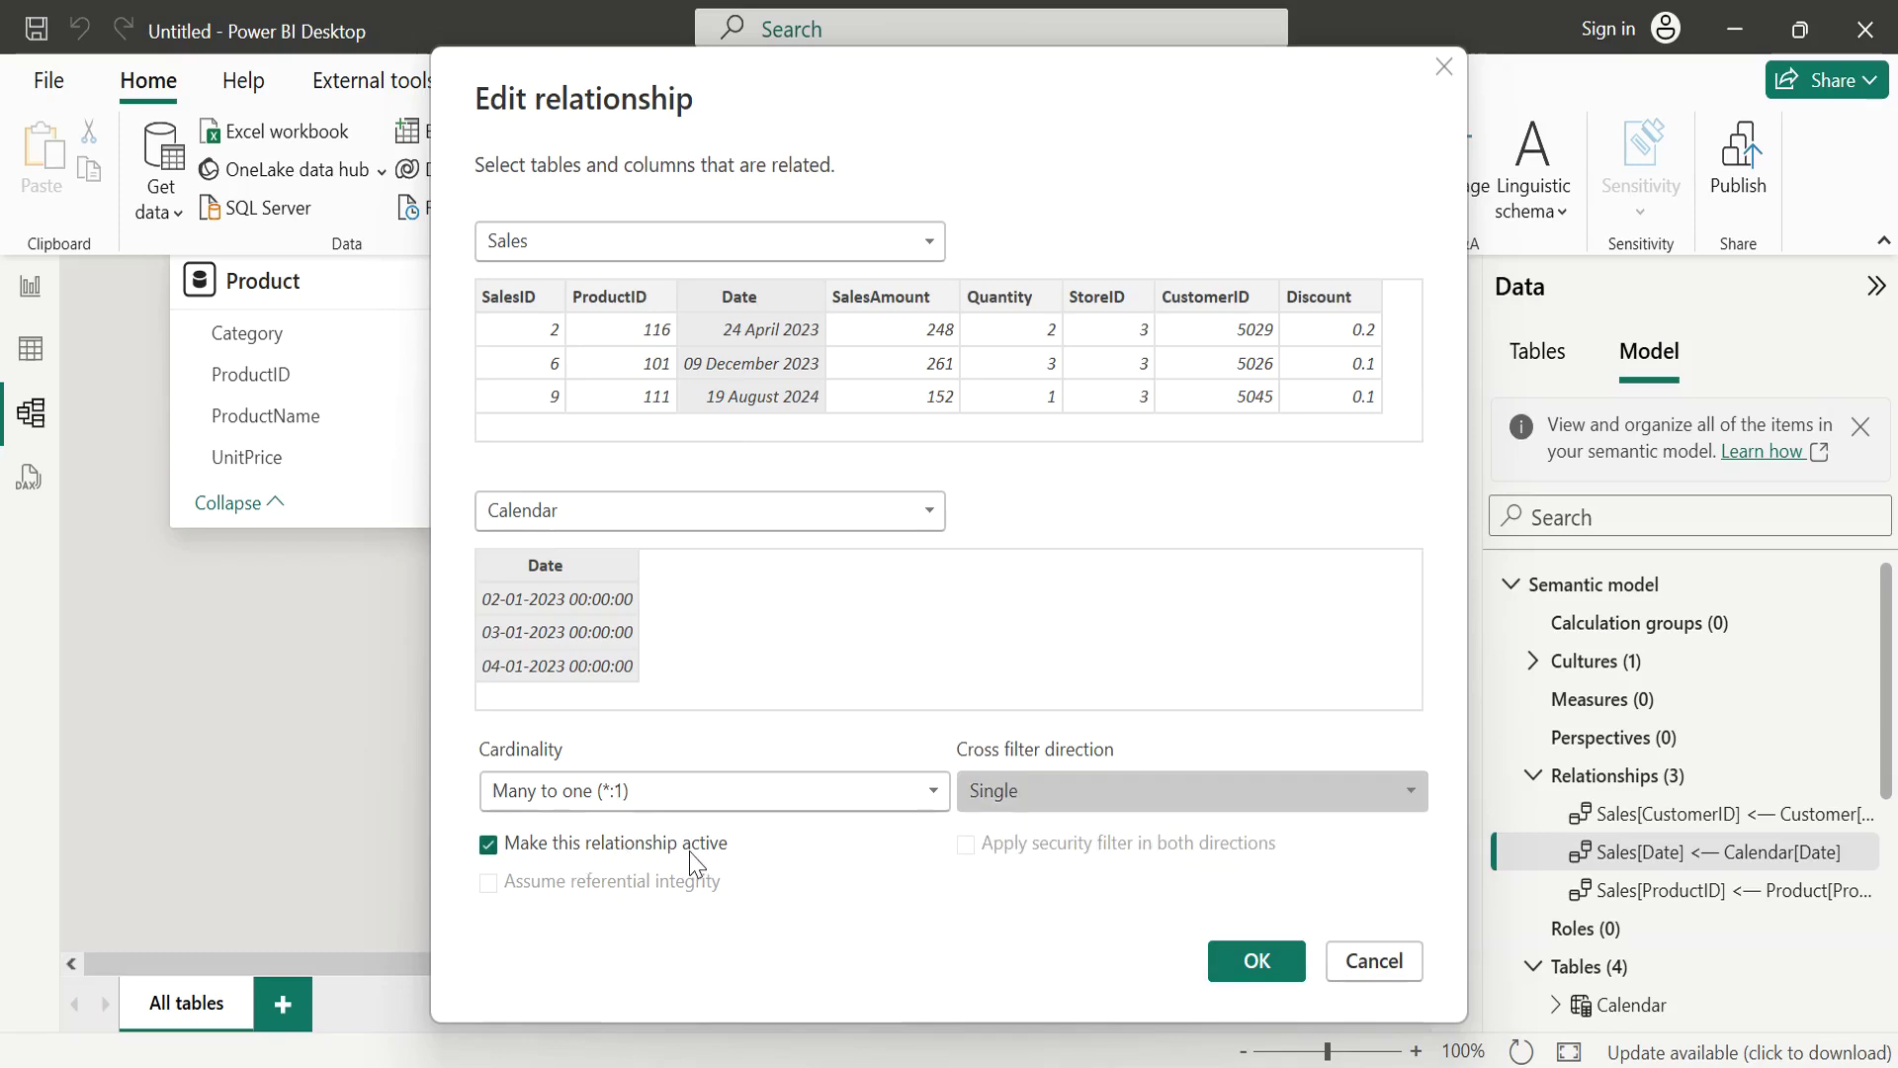
{"action": "left_click", "coordinate": [497, 850]}
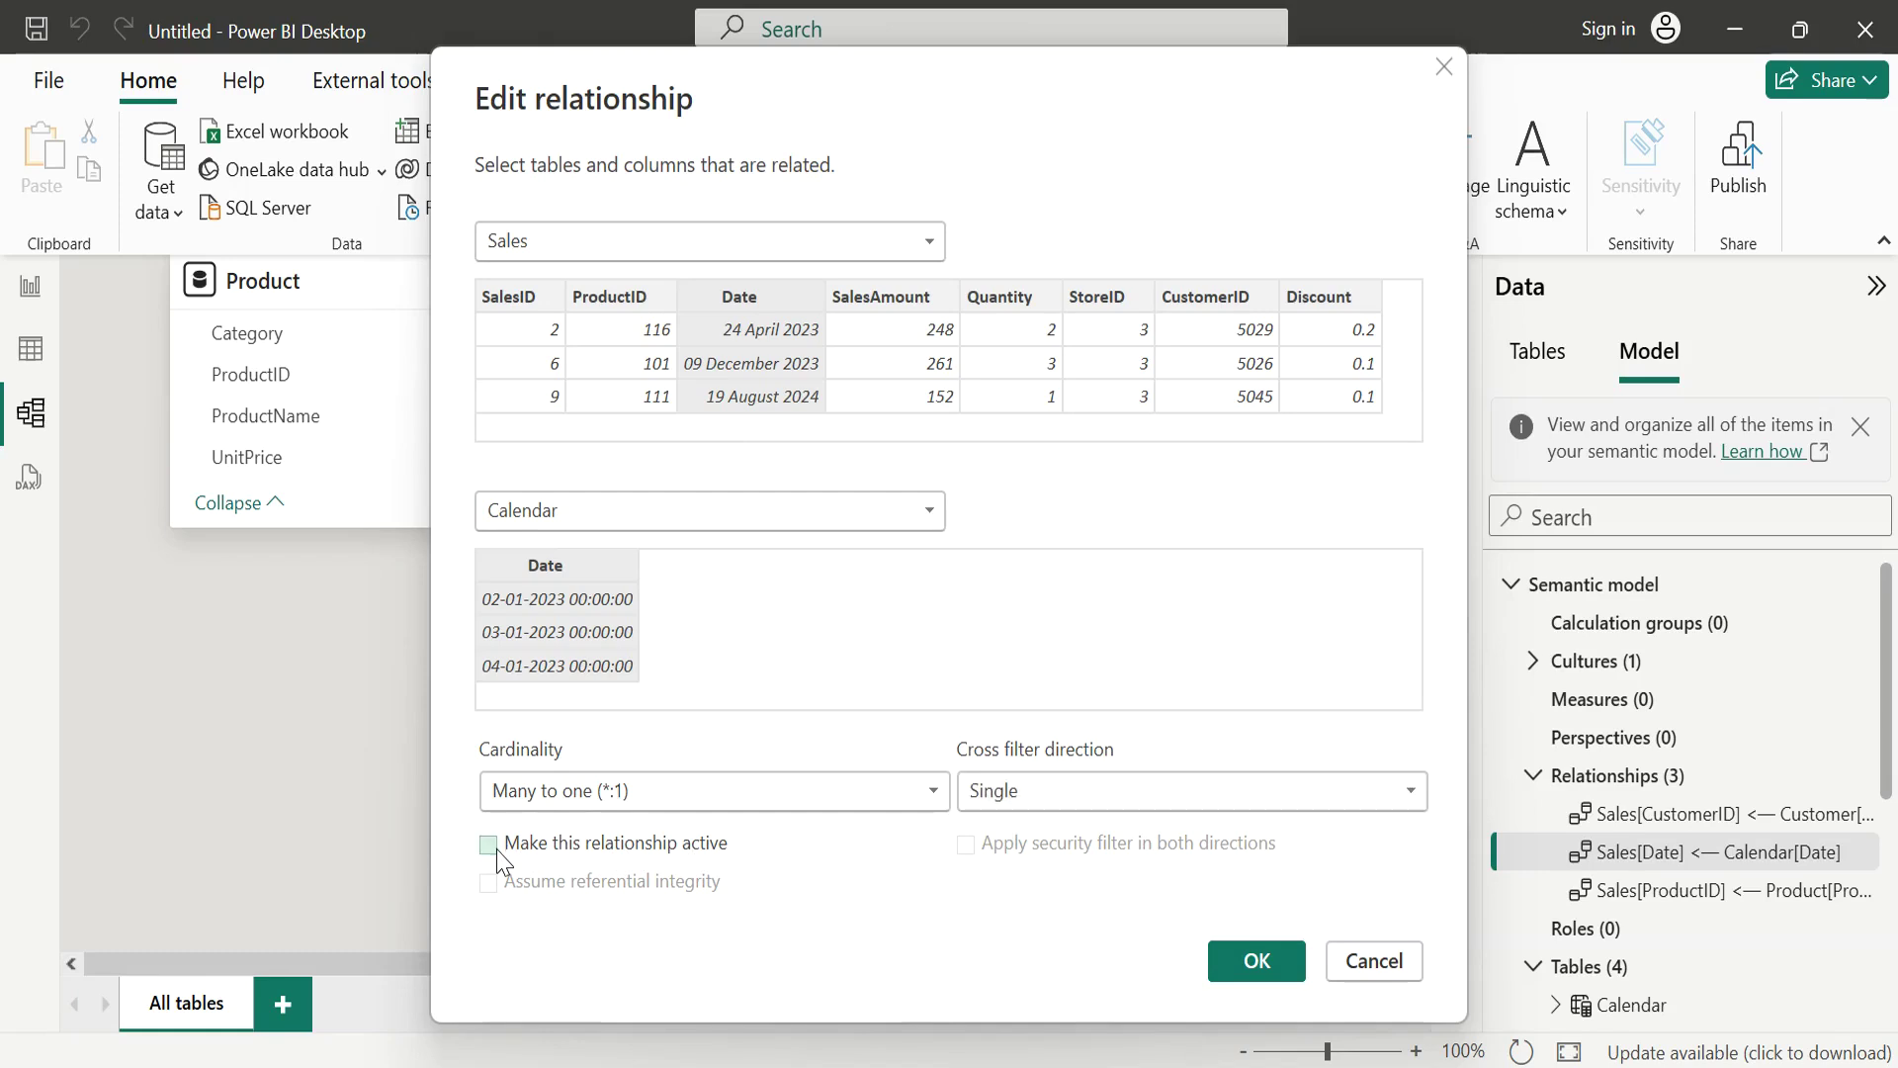
{"action": "left_click", "coordinate": [1267, 959]}
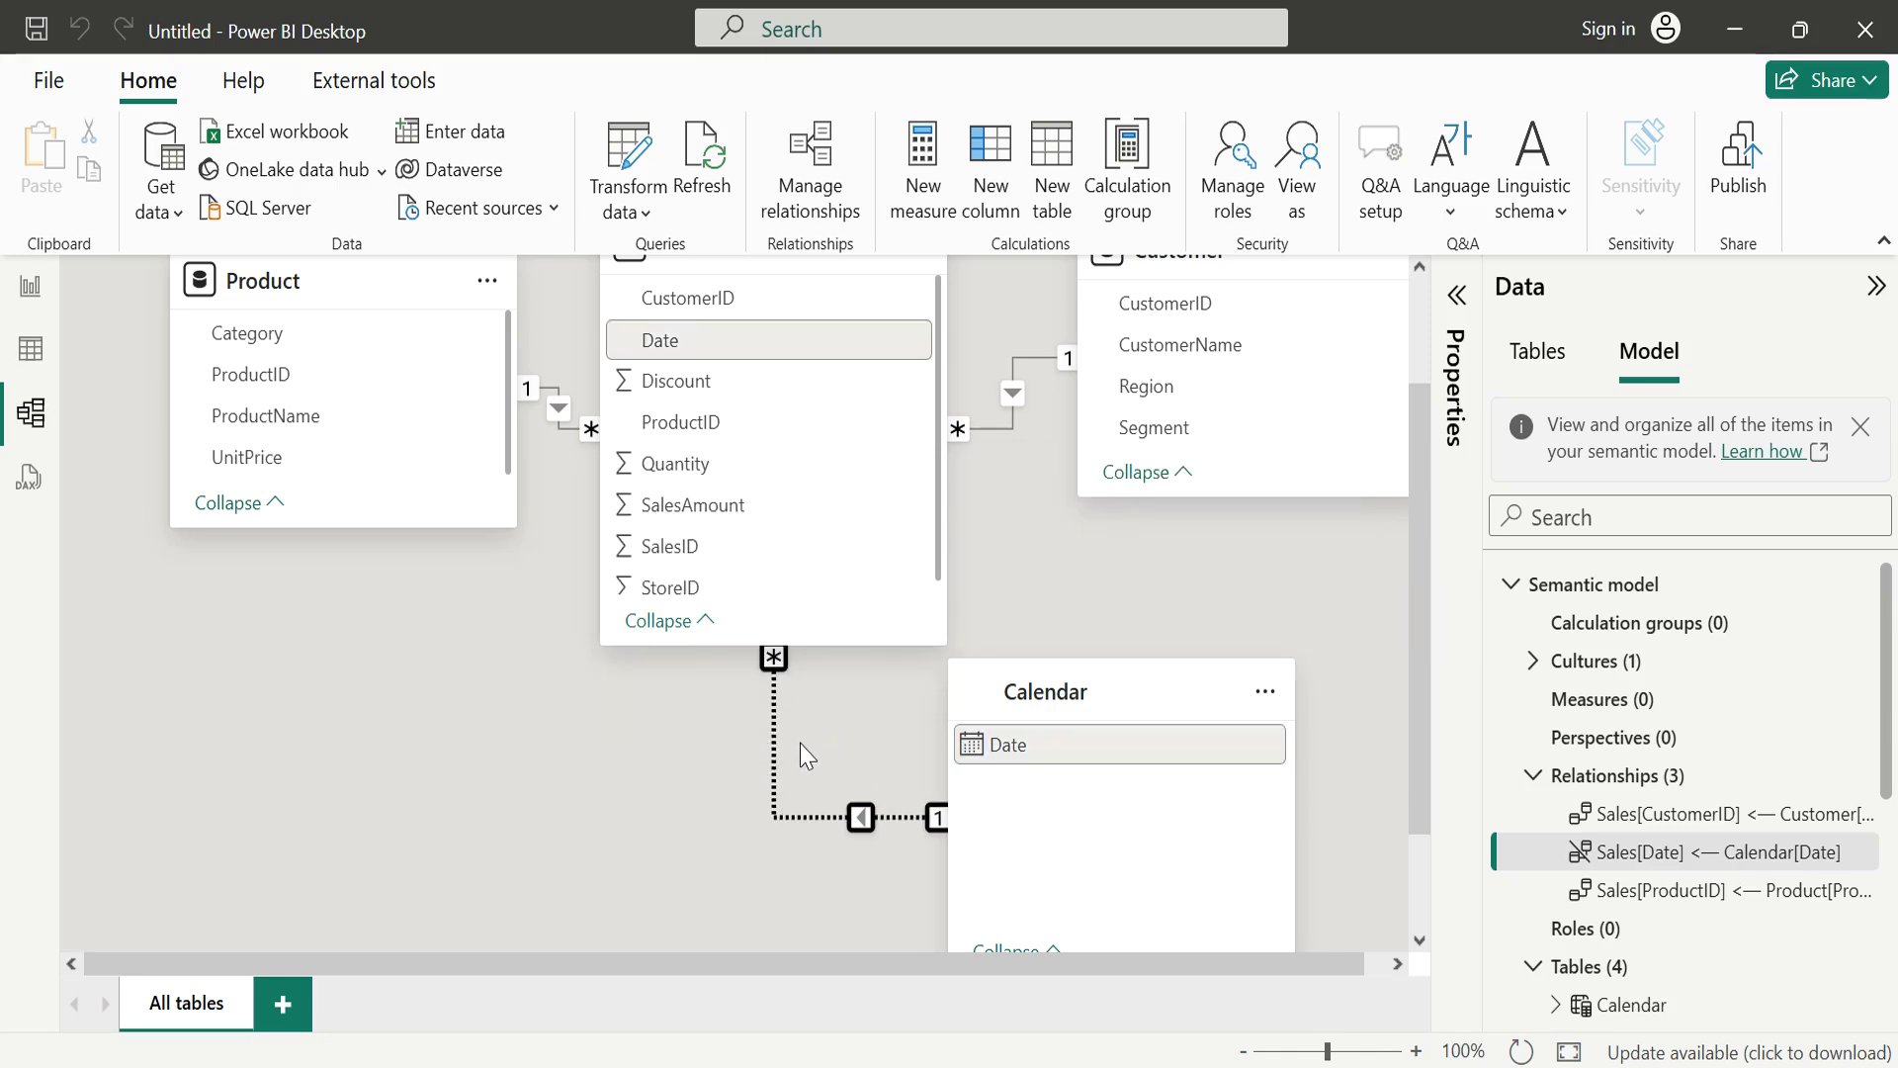
{"action": "scroll", "coordinate": [799, 743], "scroll_direction": "up", "scroll_amount": 3}
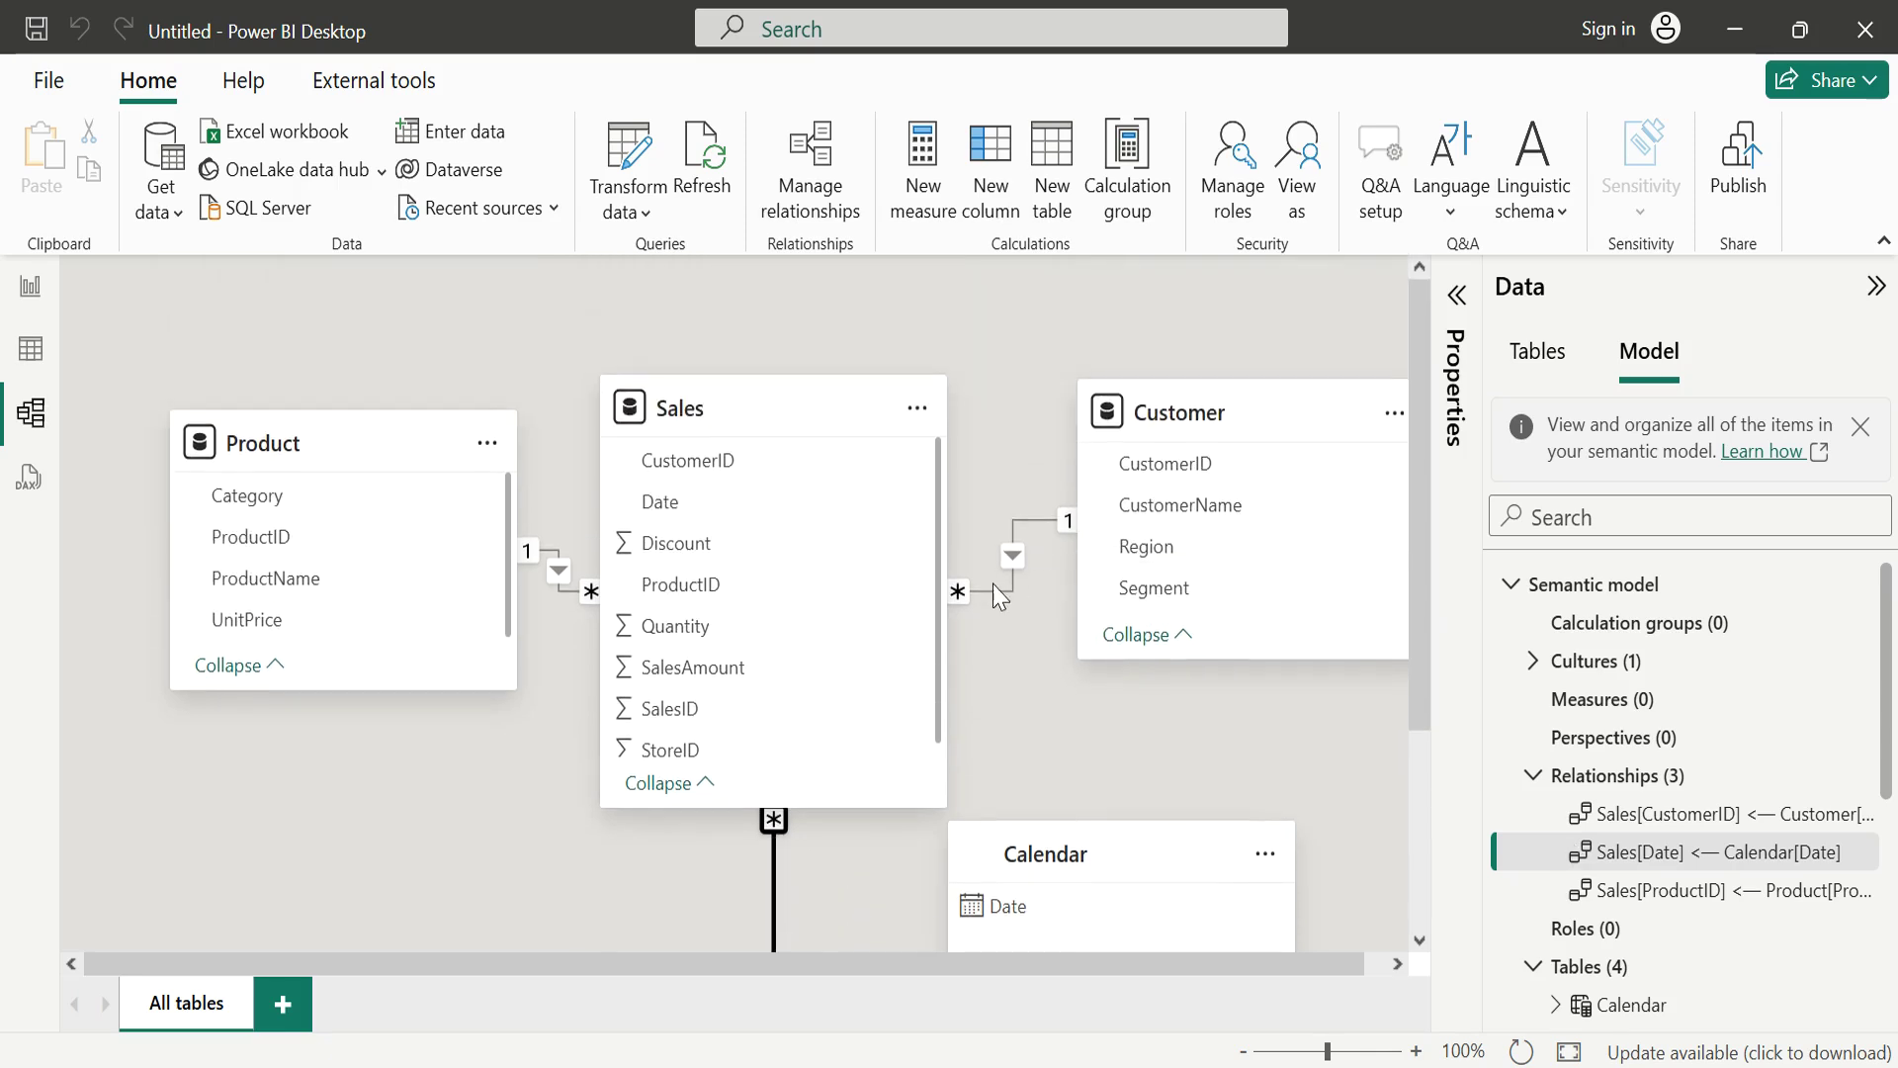
{"action": "scroll", "coordinate": [993, 583], "scroll_direction": "down", "scroll_amount": 5}
{"action": "scroll", "coordinate": [993, 586], "scroll_direction": "up", "scroll_amount": 5}
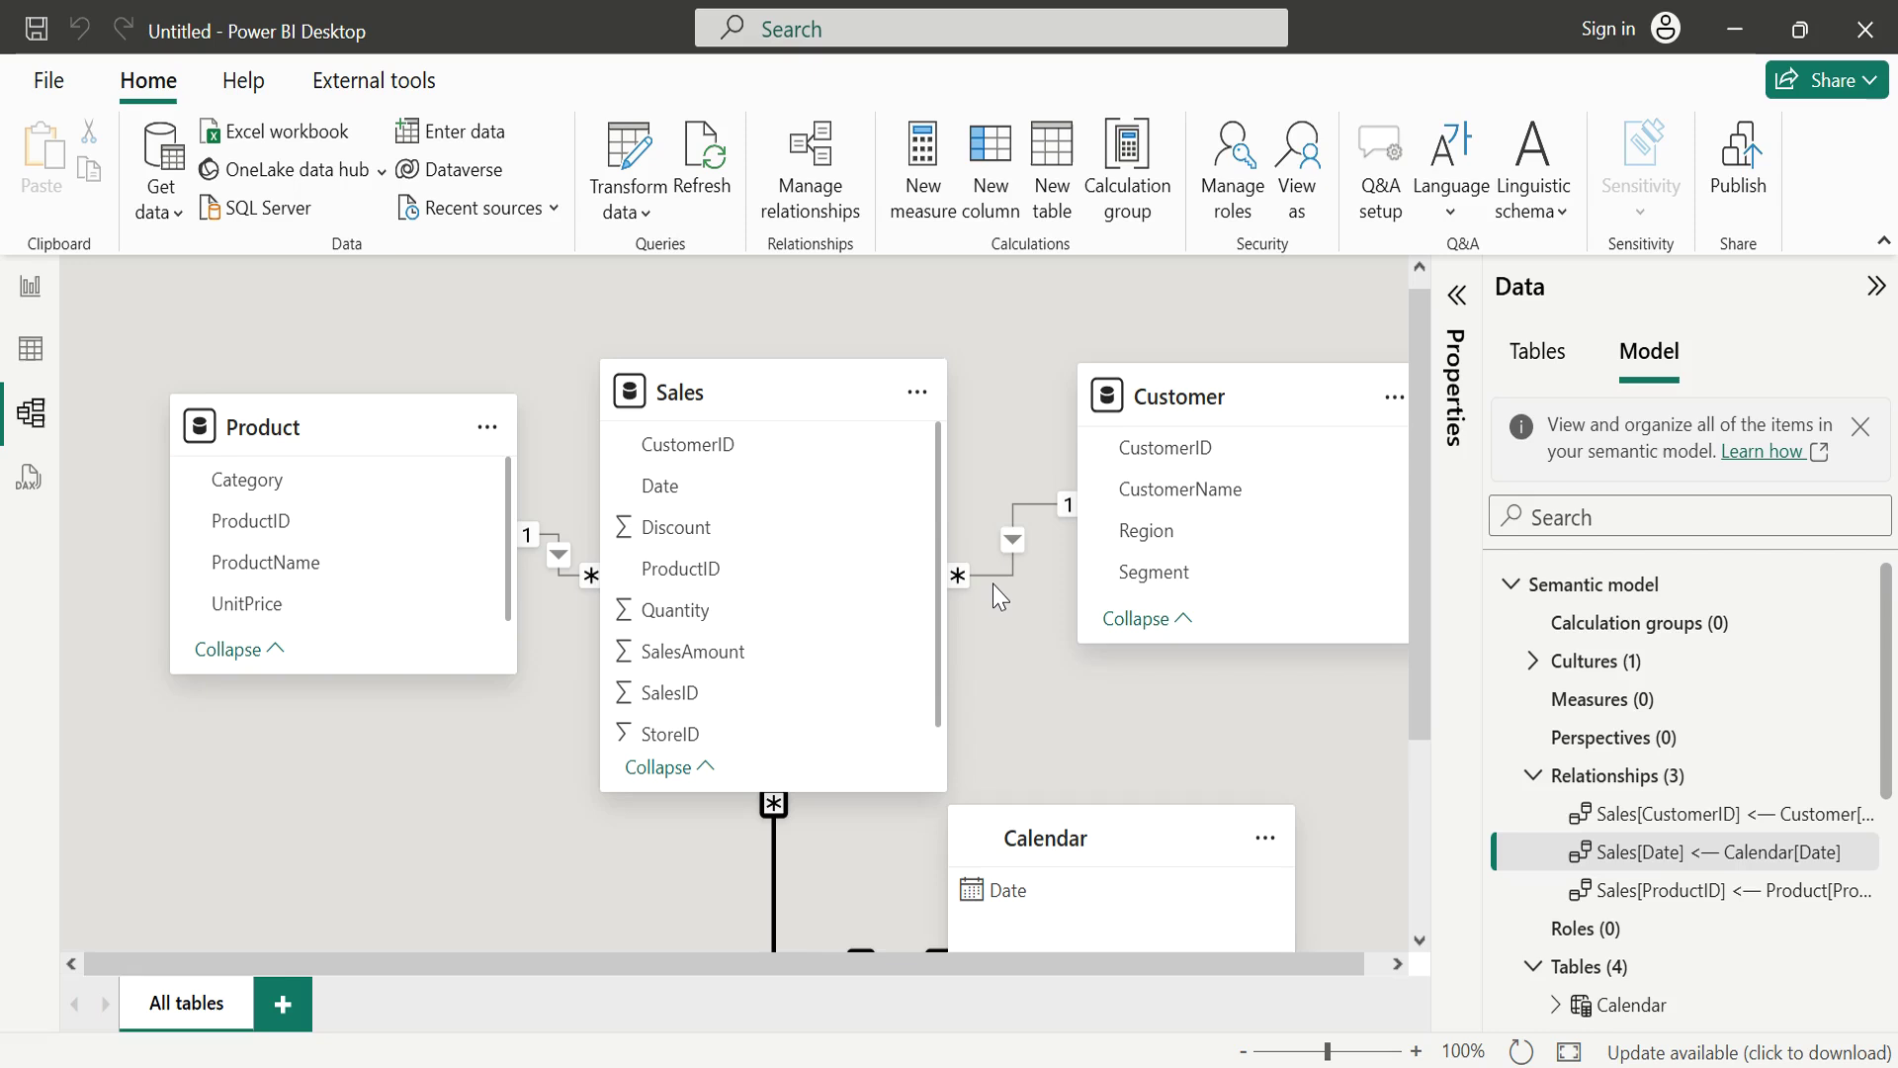